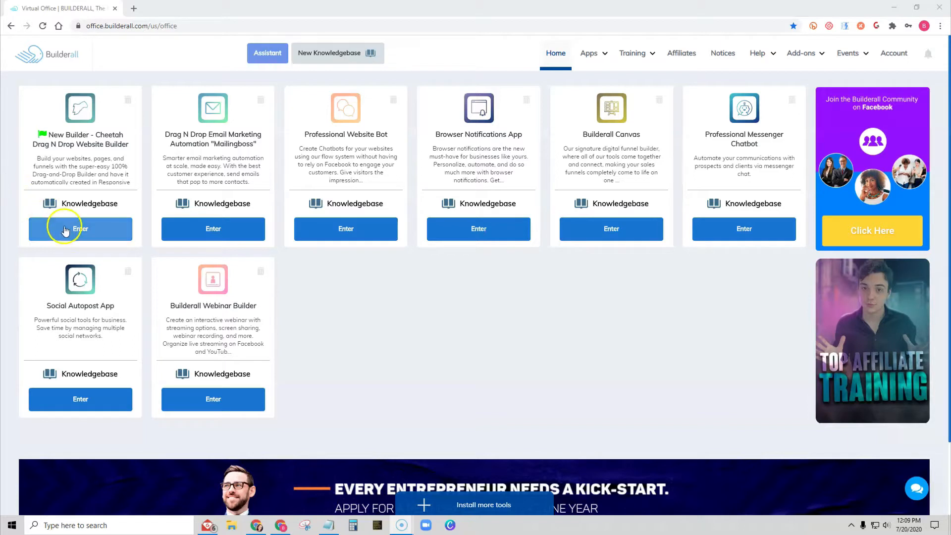
# - Open the Cheetah website builder and create a new blank-template site titled Contact
pyautogui.click(82, 229)
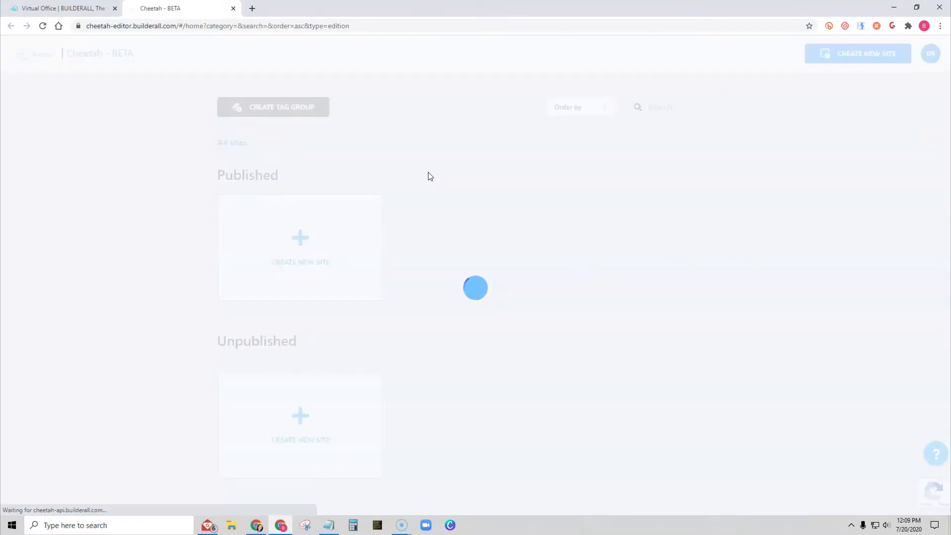
pyautogui.click(853, 53)
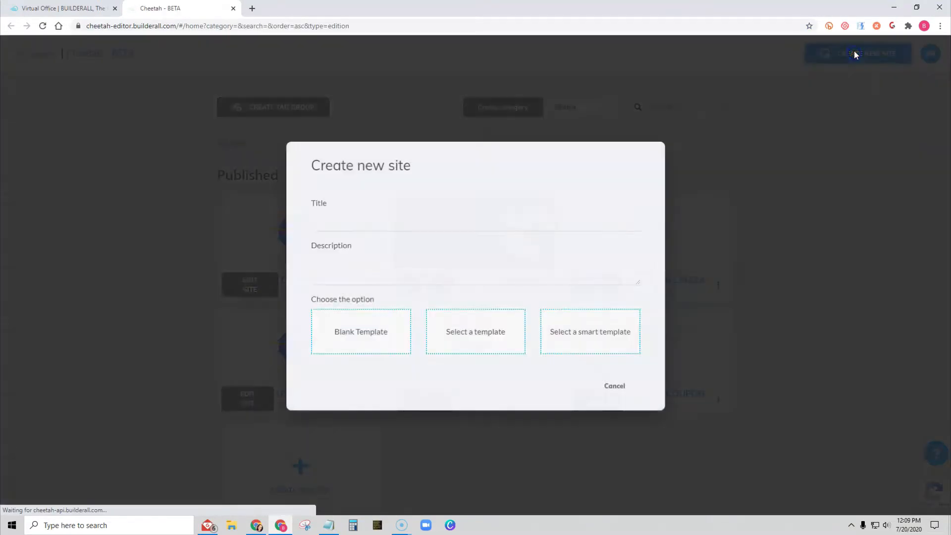
pyautogui.click(356, 218)
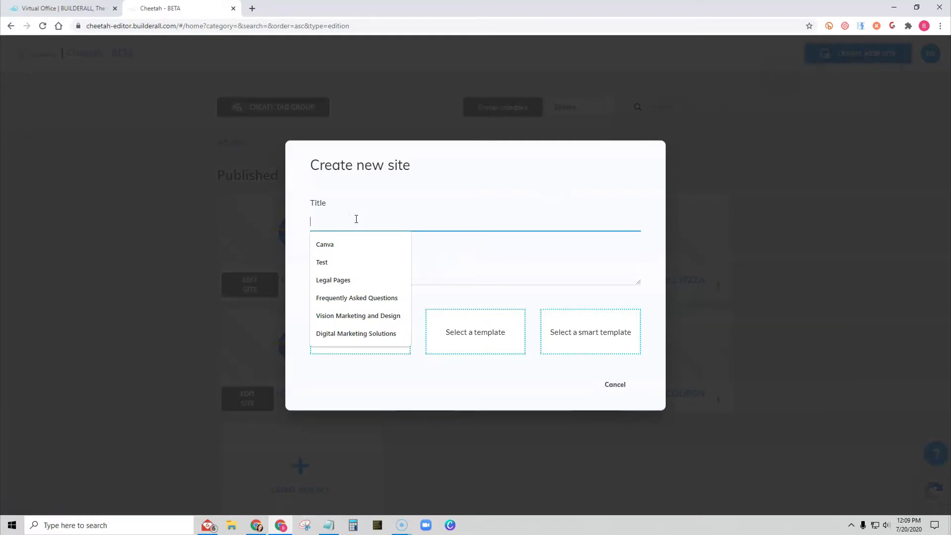
pyautogui.write('Contacv')
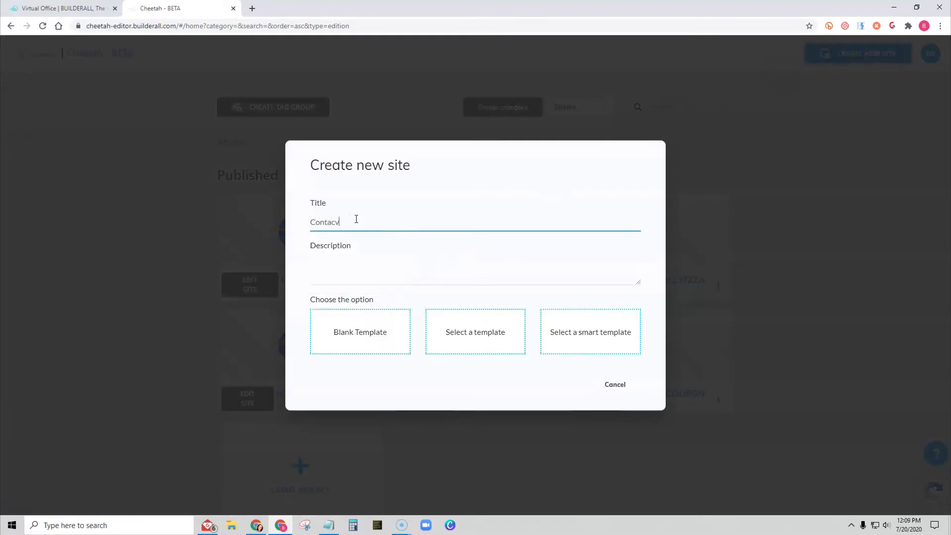
pyautogui.press('BackSpace')
pyautogui.write('t')
pyautogui.click(422, 231)
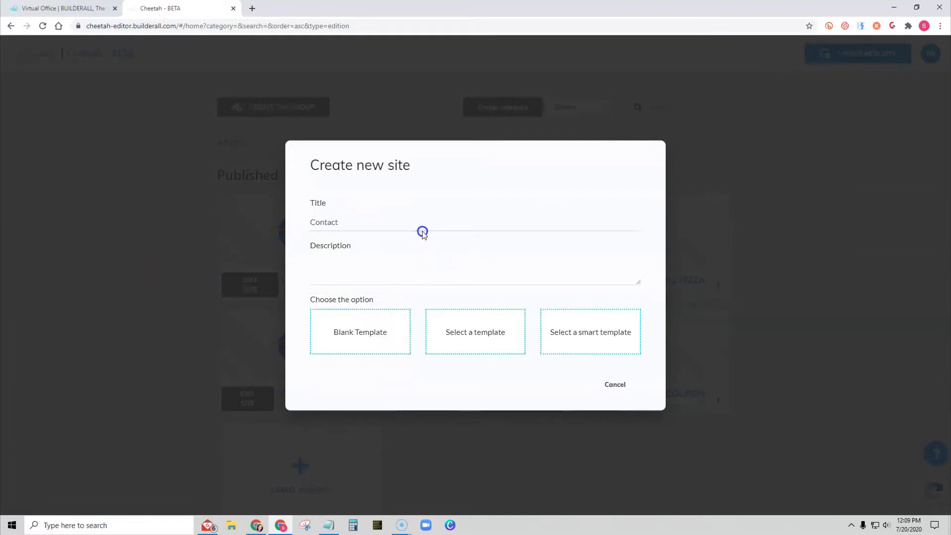
pyautogui.click(352, 323)
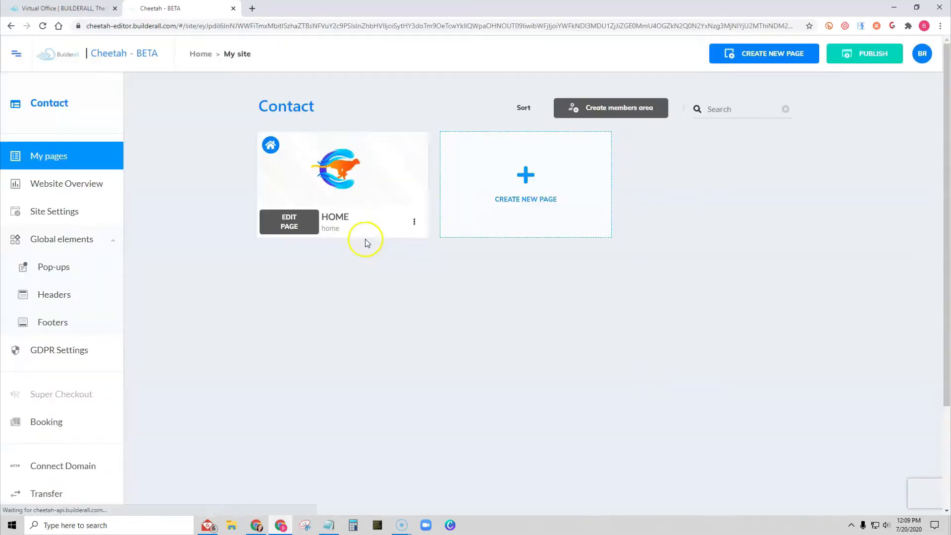
# - Open the home page for editing and add a blank panel to it
pyautogui.click(288, 220)
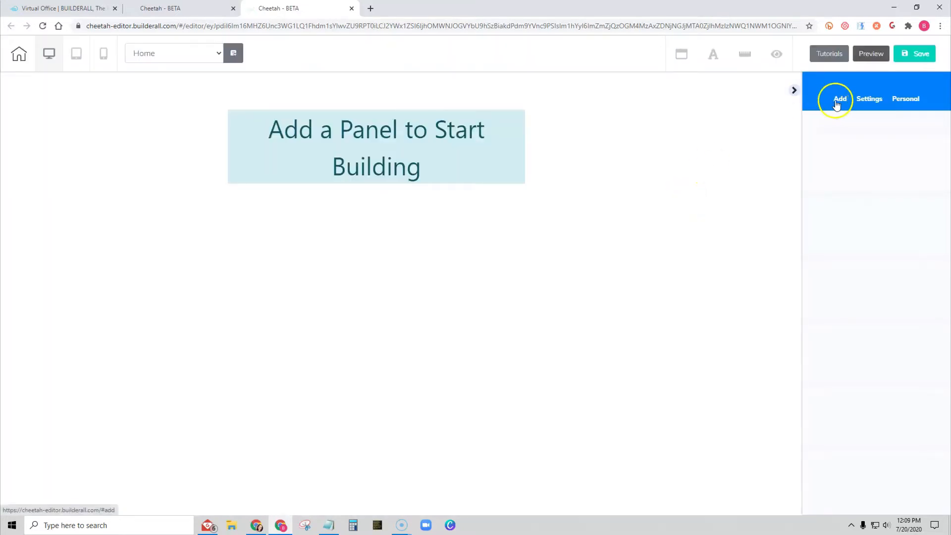
pyautogui.click(838, 101)
pyautogui.click(848, 127)
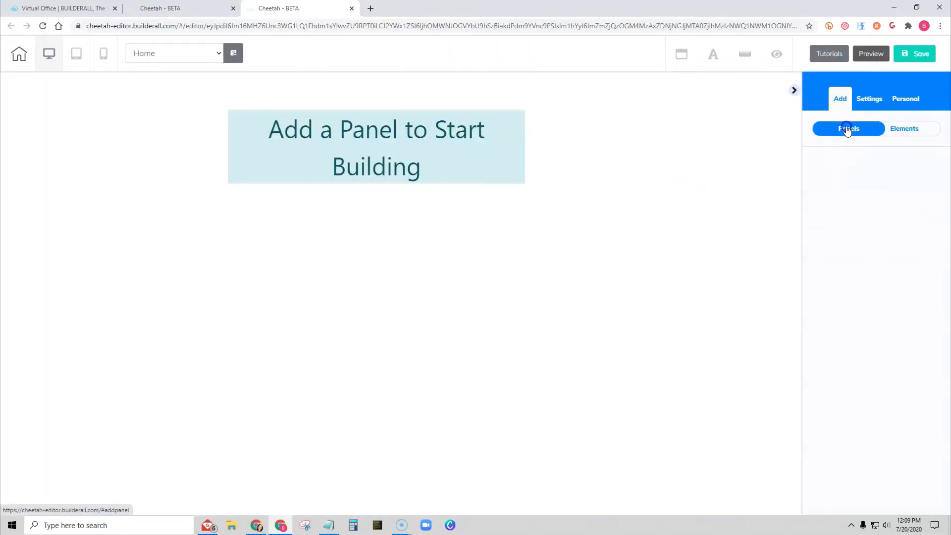
pyautogui.click(859, 193)
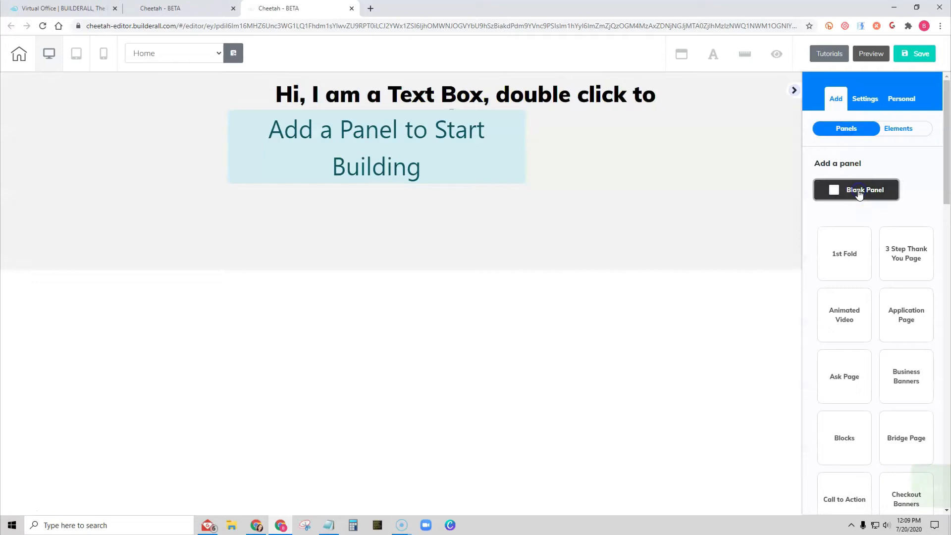
# - Select the new panel and stretch its bottom edge down to make it much taller
pyautogui.click(485, 221)
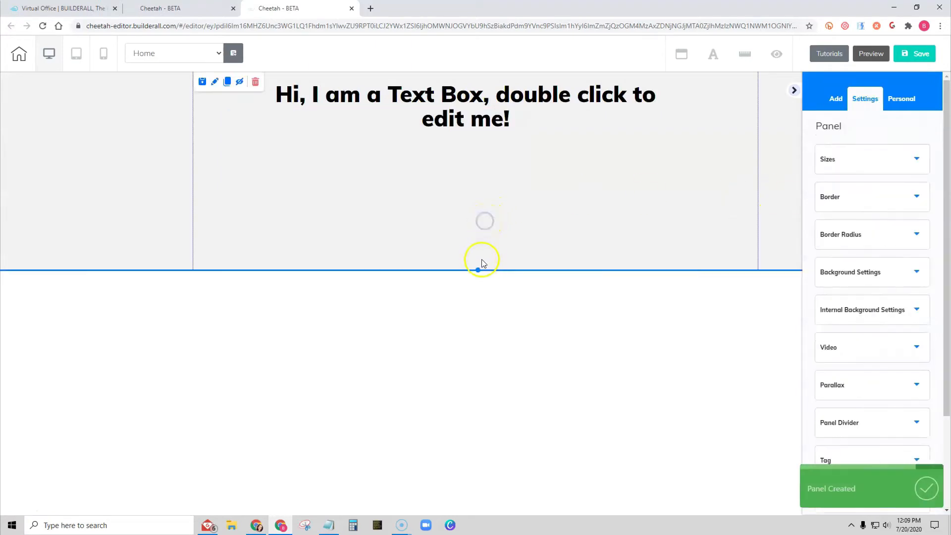
pyautogui.moveTo(483, 270); pyautogui.dragTo(475, 511)
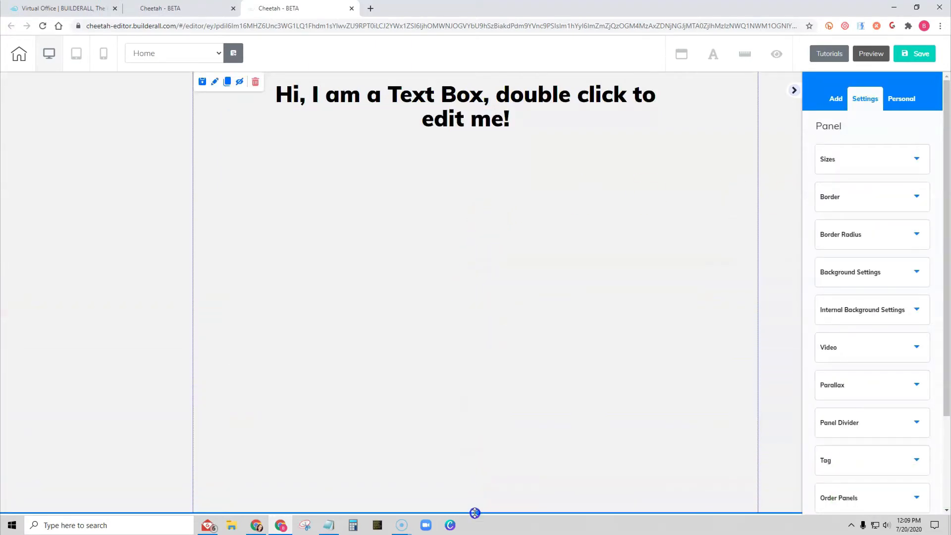
# - Select the default text box in the panel and delete it
pyautogui.moveTo(453, 112); pyautogui.dragTo(452, 143)
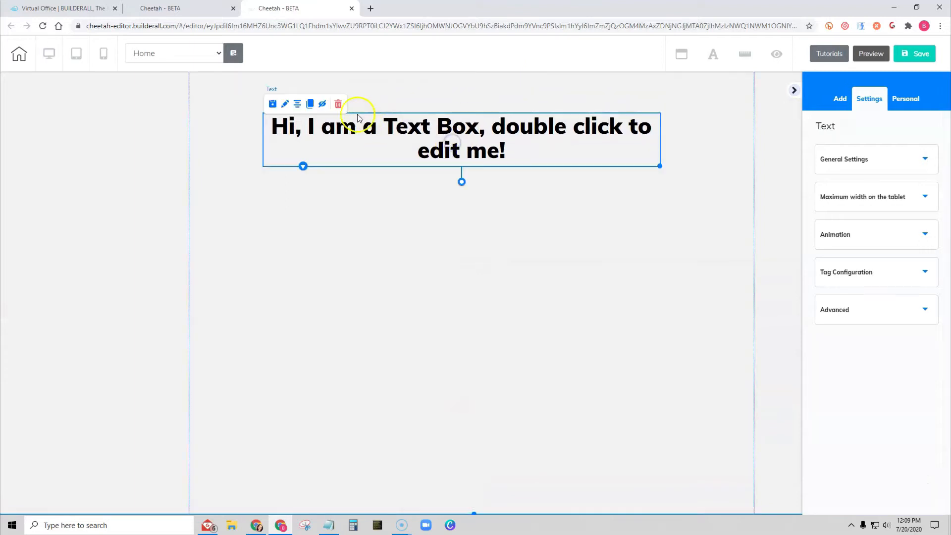
pyautogui.click(338, 103)
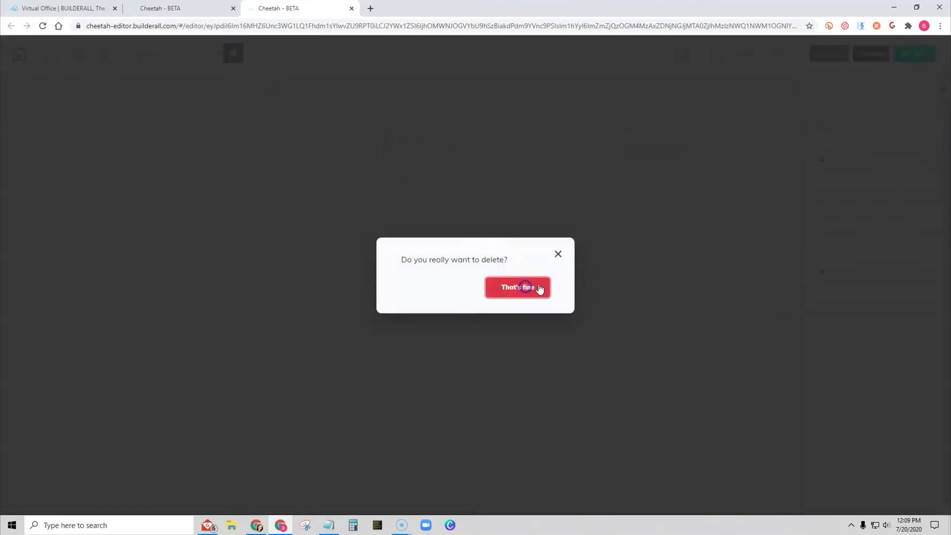
pyautogui.click(523, 290)
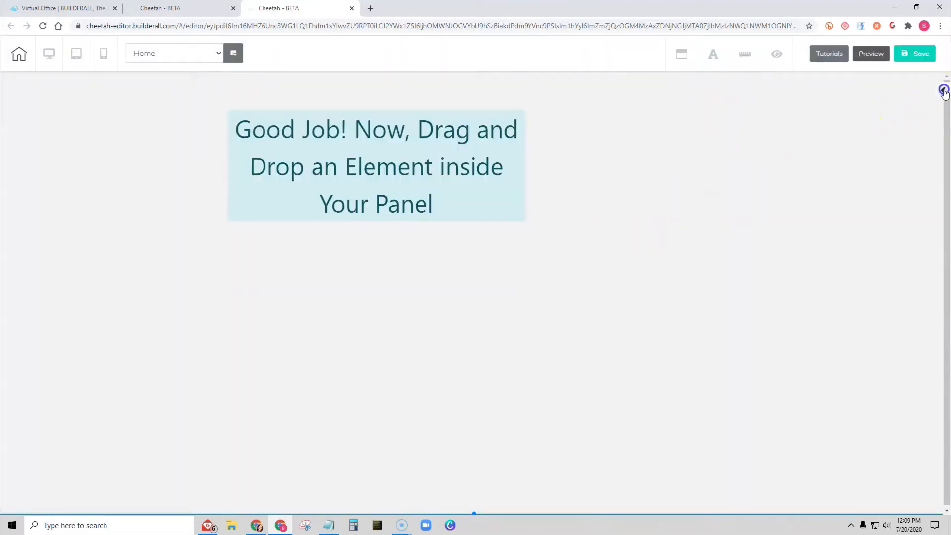
# - Open the elements list, find Contact Form, and place the first contact form style into the panel
pyautogui.click(943, 91)
pyautogui.scroll(-10, 918, 194)
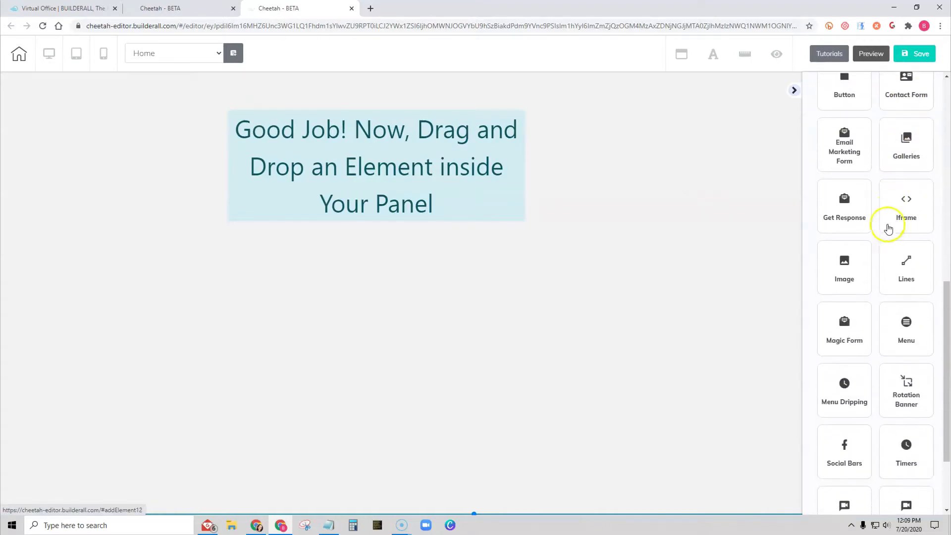
pyautogui.scroll(-2, 887, 229)
pyautogui.scroll(5, 899, 291)
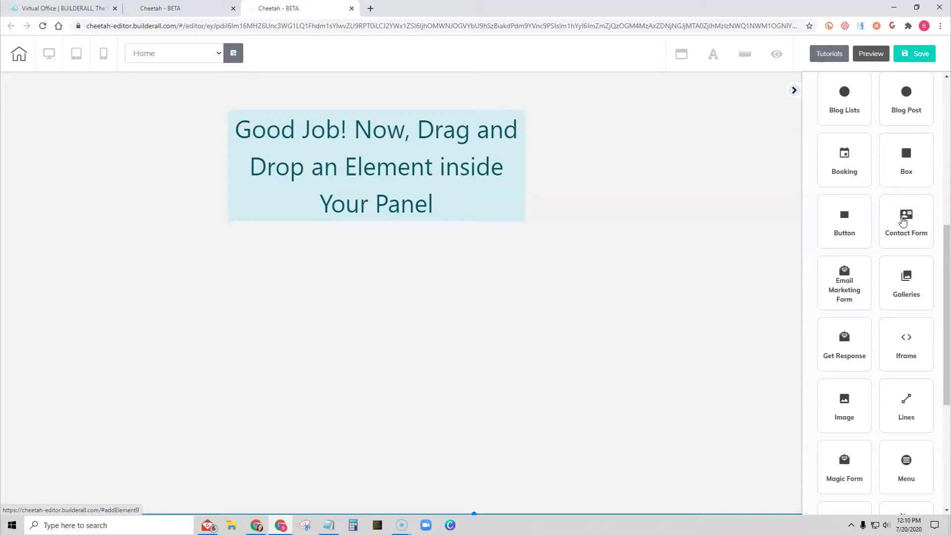
pyautogui.click(902, 213)
pyautogui.click(904, 214)
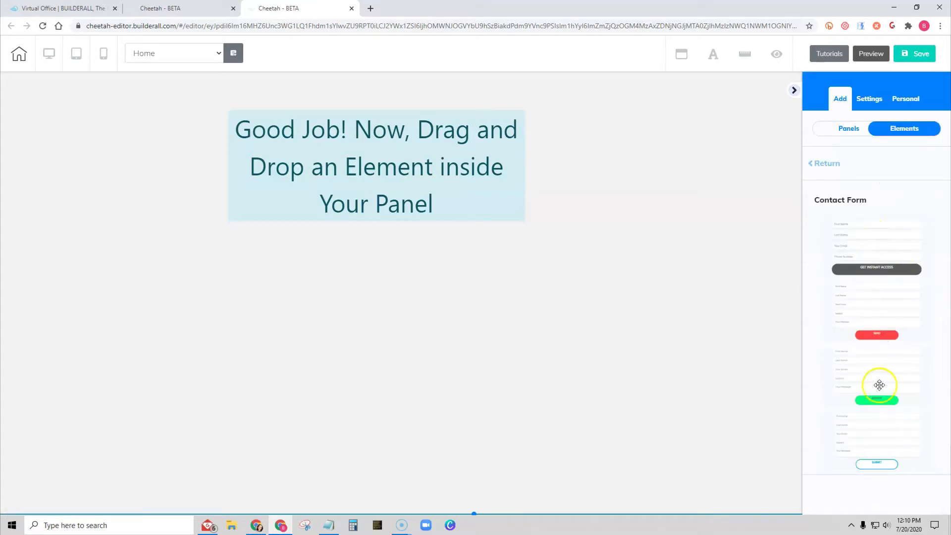
pyautogui.moveTo(875, 244); pyautogui.dragTo(389, 172)
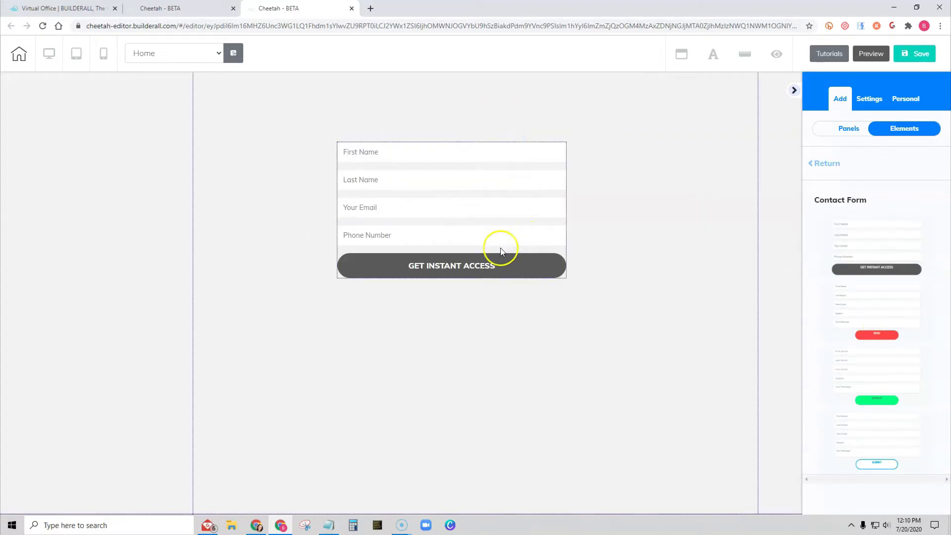
# - Select the contact form and inspect its toolbar options, opening and closing the reCAPTCHA configuration
pyautogui.click(471, 245)
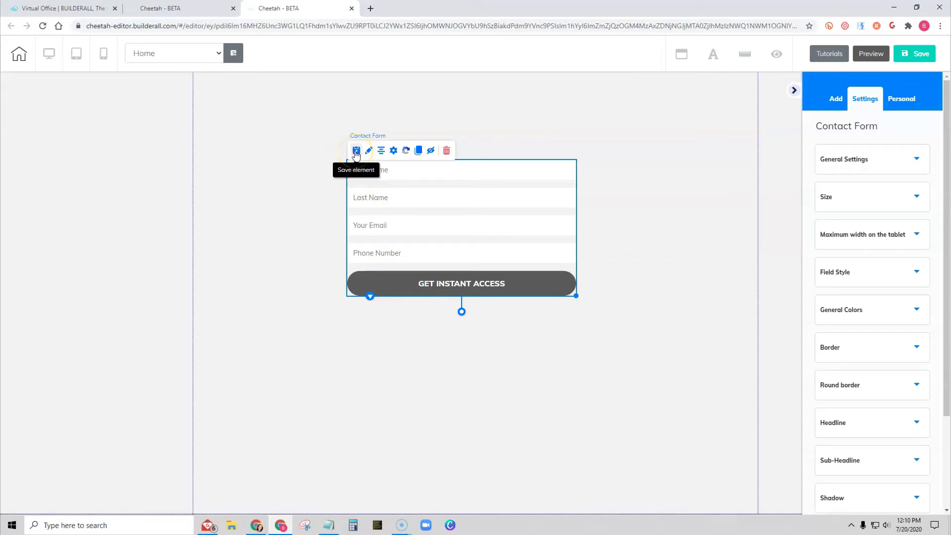
pyautogui.click(381, 148)
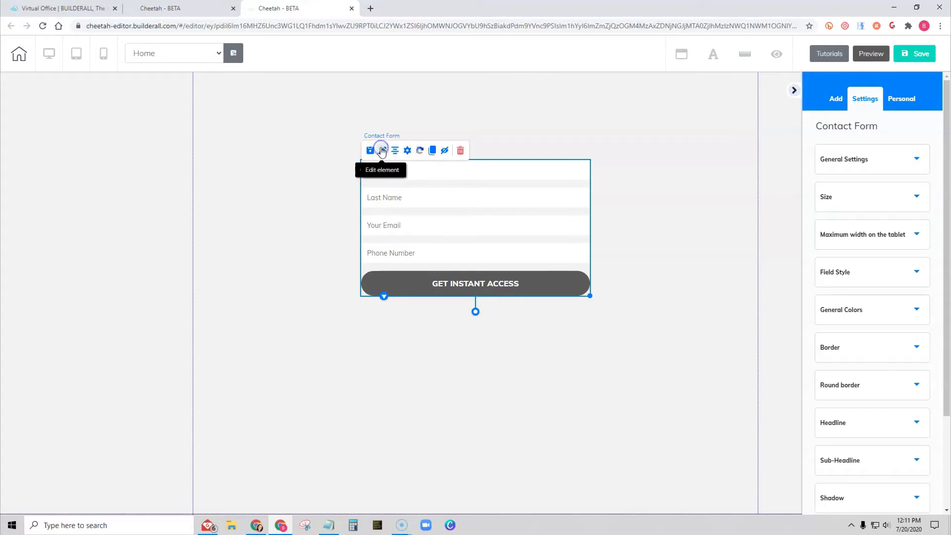
pyautogui.click(420, 152)
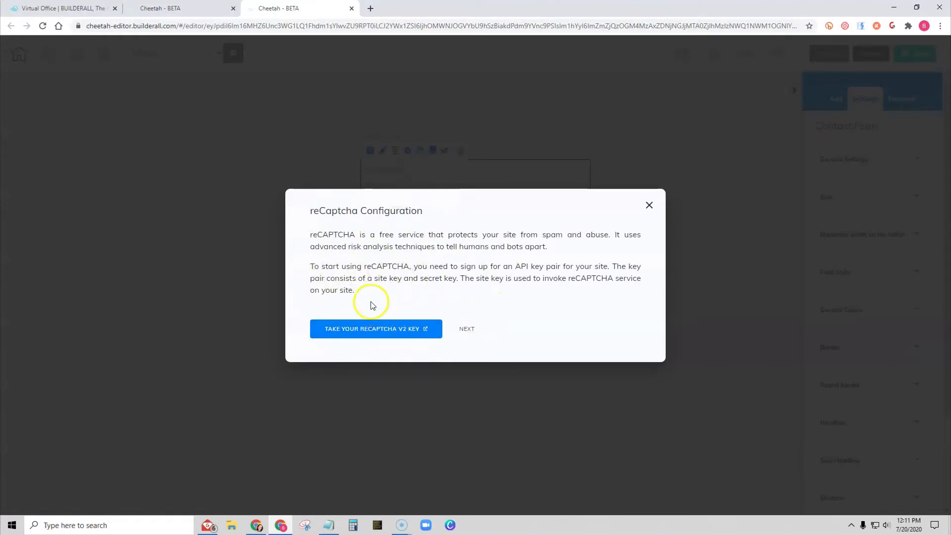
pyautogui.click(649, 205)
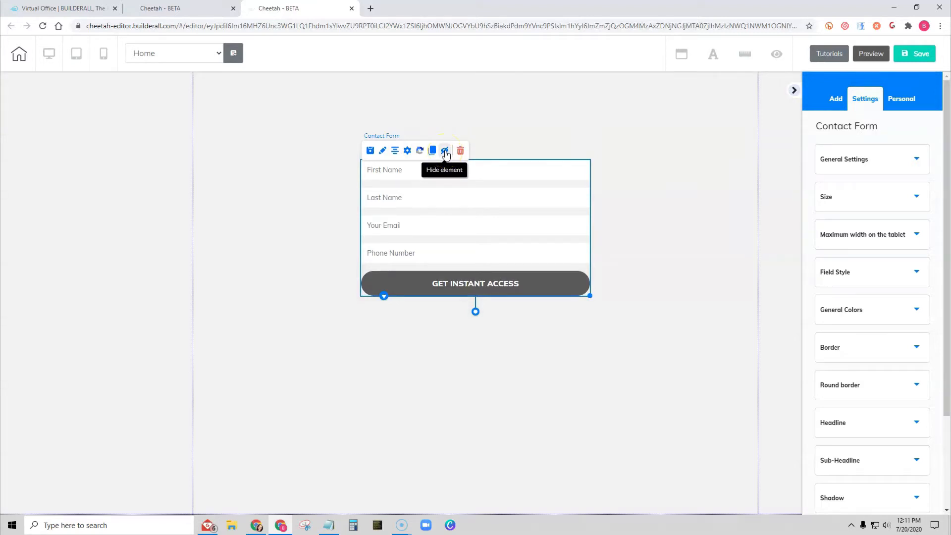
pyautogui.click(444, 154)
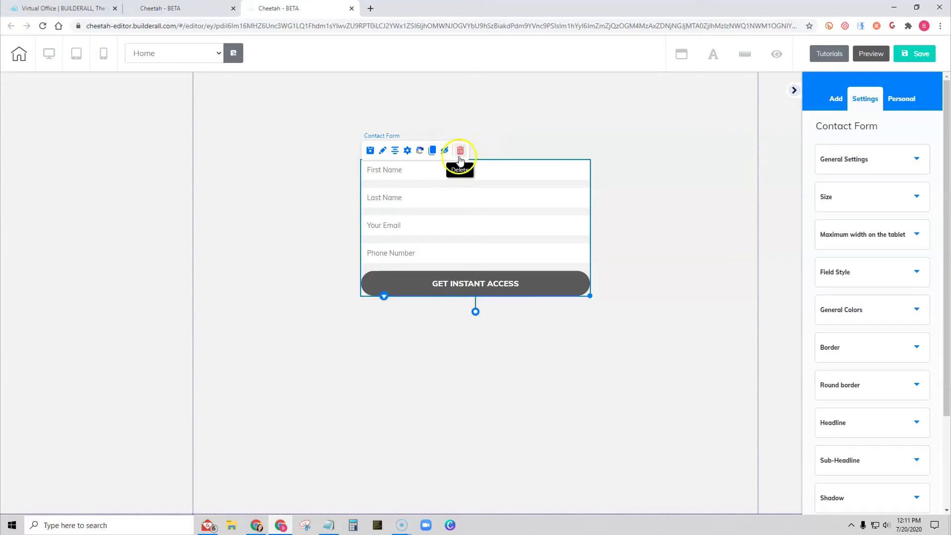
# - Open the form's field settings and enter the business e-mail address as the Email Receiver
pyautogui.click(408, 151)
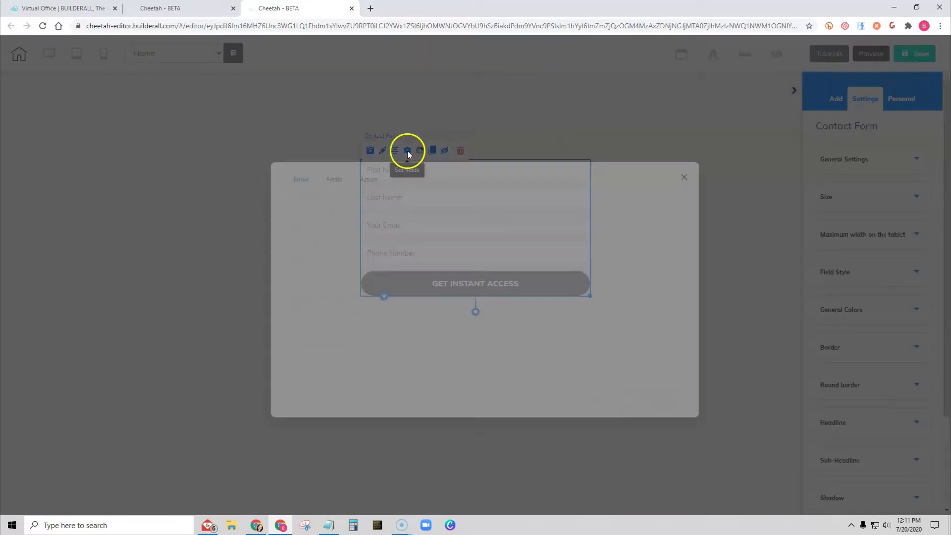
pyautogui.click(324, 187)
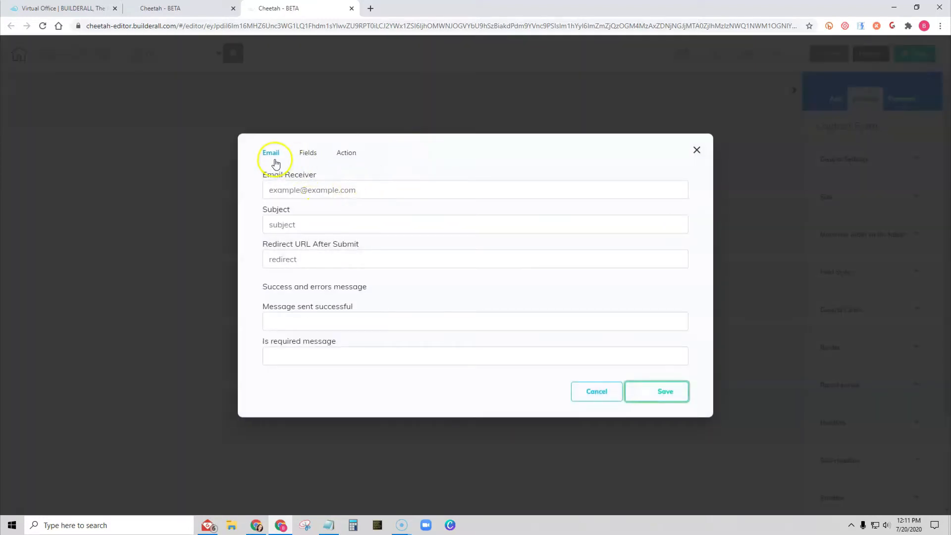
pyautogui.click(344, 190)
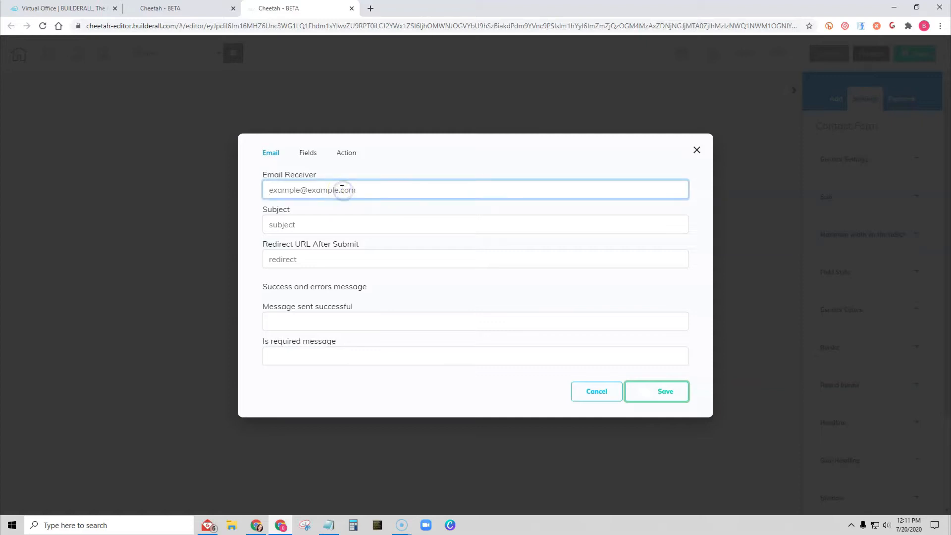
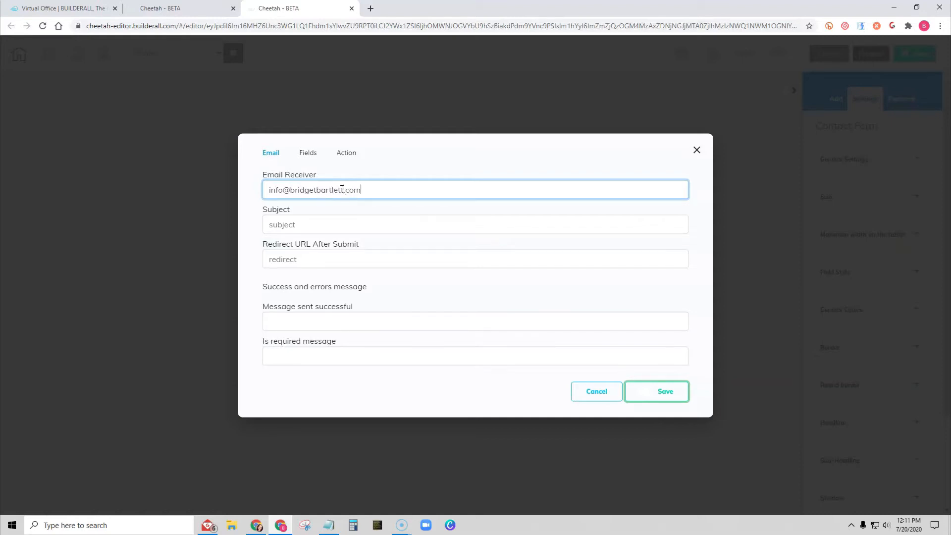
# - Set the e-mail subject to YOU HAVE AN ORDER!
pyautogui.press('Tab')
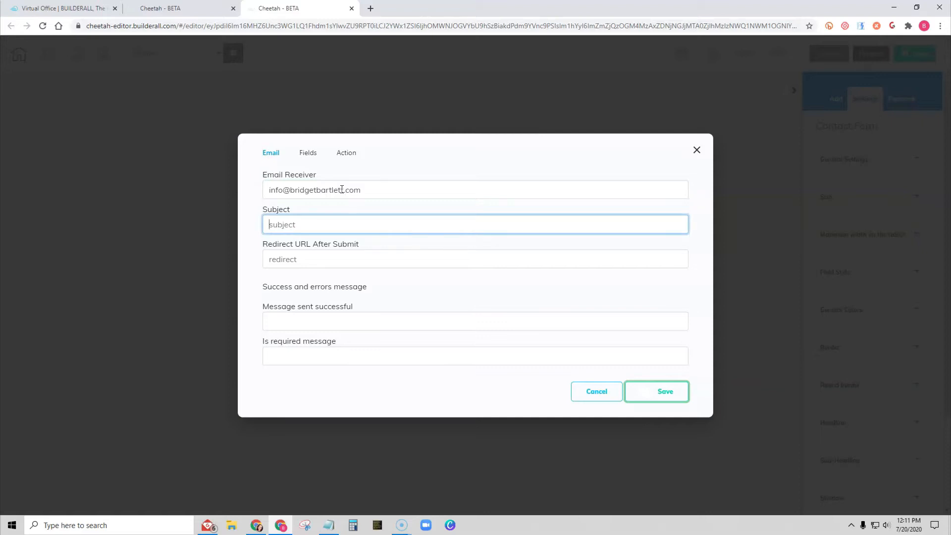
pyautogui.write('YOU HAVE AN ORDER!')
# - Set the success message to 'Congrats! We have received your order and will contact you soon!'
pyautogui.click(332, 258)
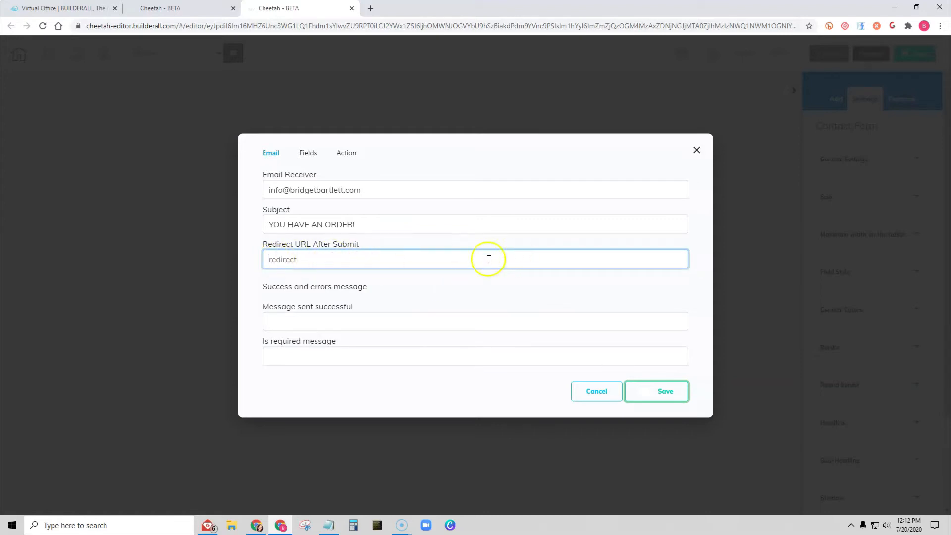
pyautogui.click(323, 323)
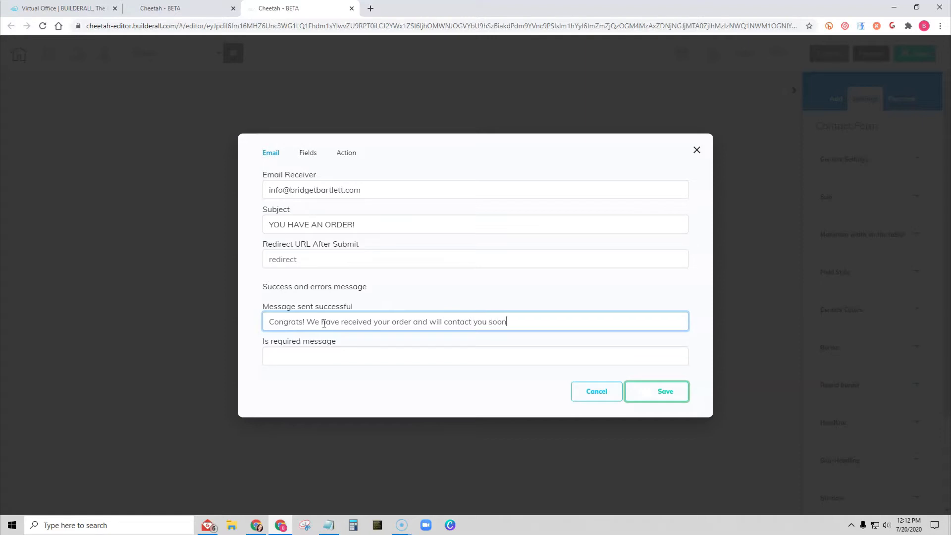
# - Set the required-field message to 'Oops! It looks like you have forgotten something!' and save the form settings
pyautogui.click(279, 352)
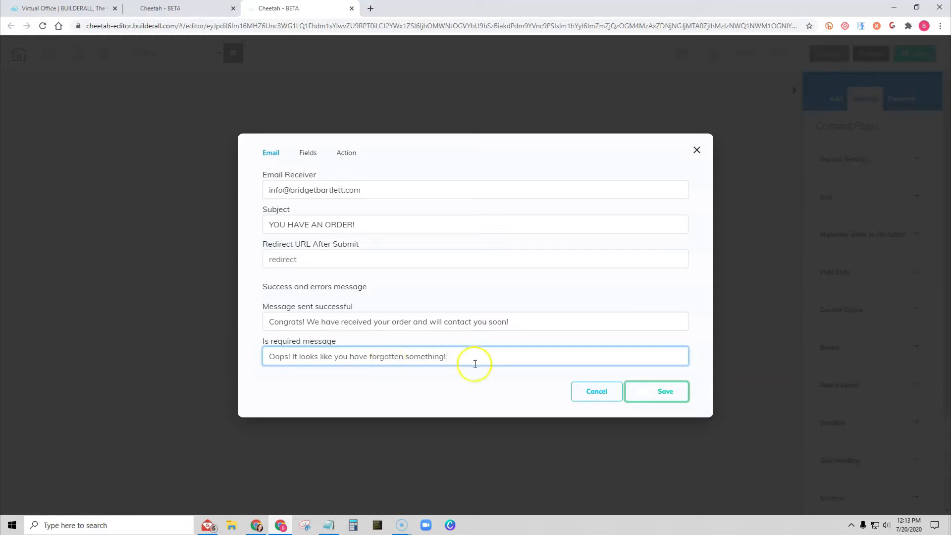
pyautogui.click(661, 390)
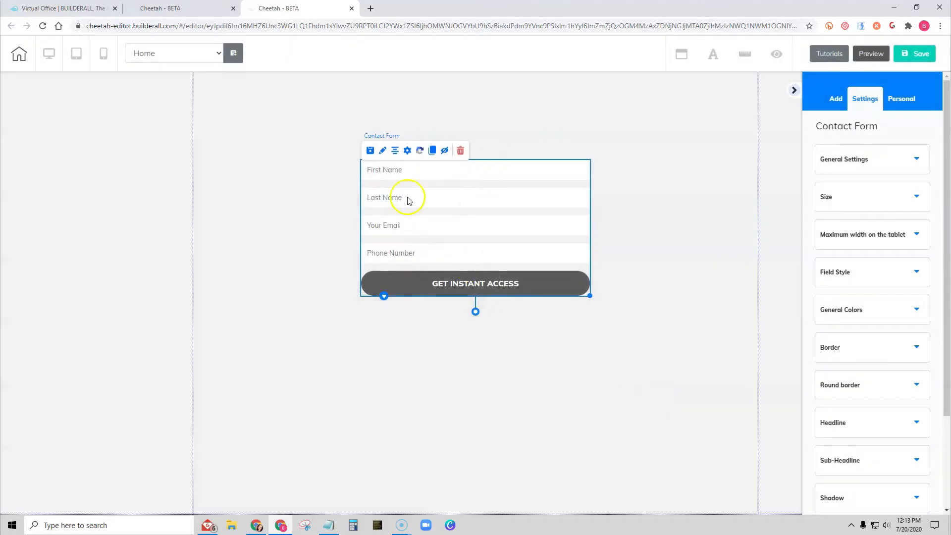
# - Reopen the contact form's settings and switch to the Fields tab listing the form fields
pyautogui.click(409, 153)
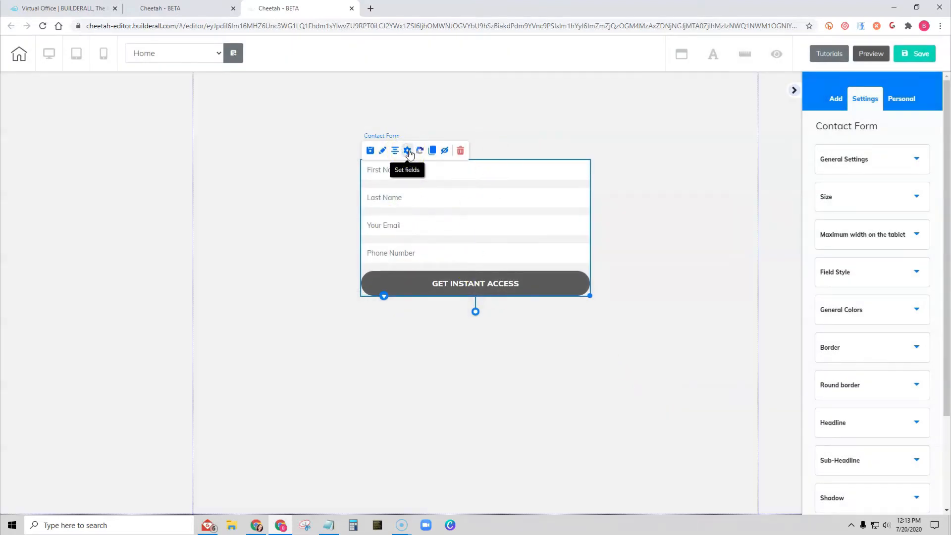
pyautogui.doubleClick(409, 153)
pyautogui.click(408, 153)
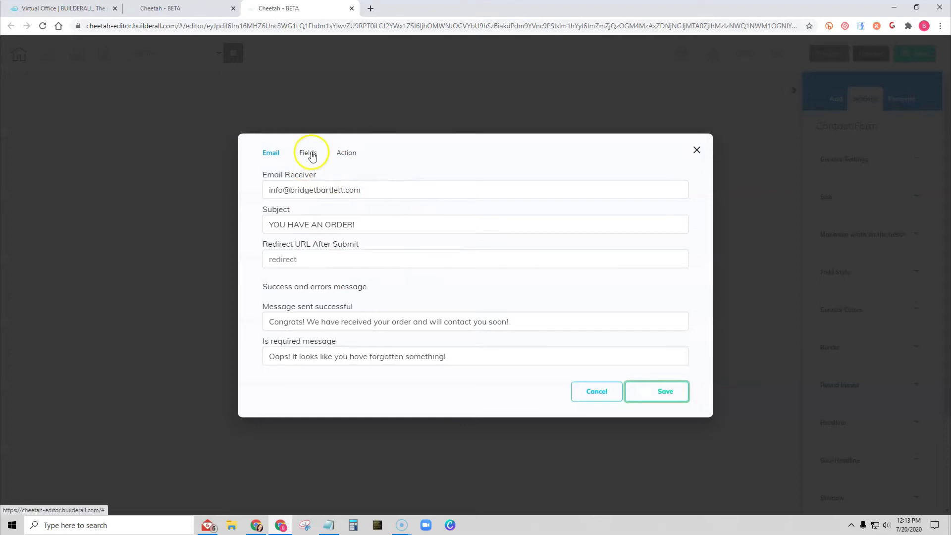
pyautogui.click(311, 156)
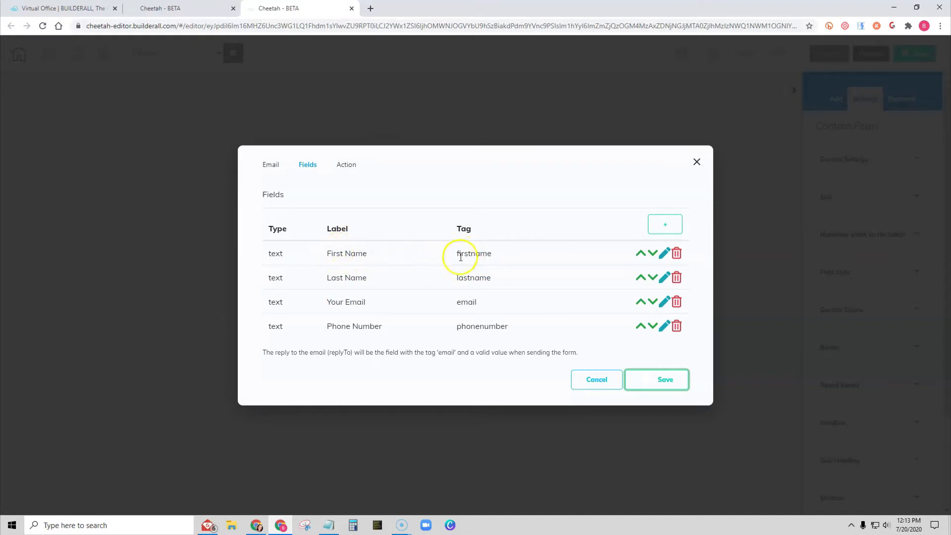
# - Try moving the First Name field down and back up in the form's field list
pyautogui.click(665, 254)
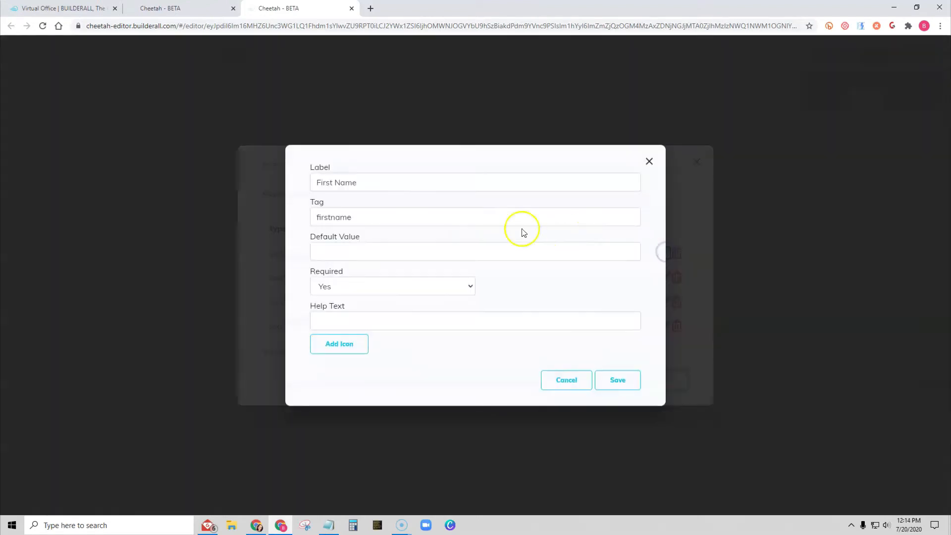
pyautogui.click(576, 381)
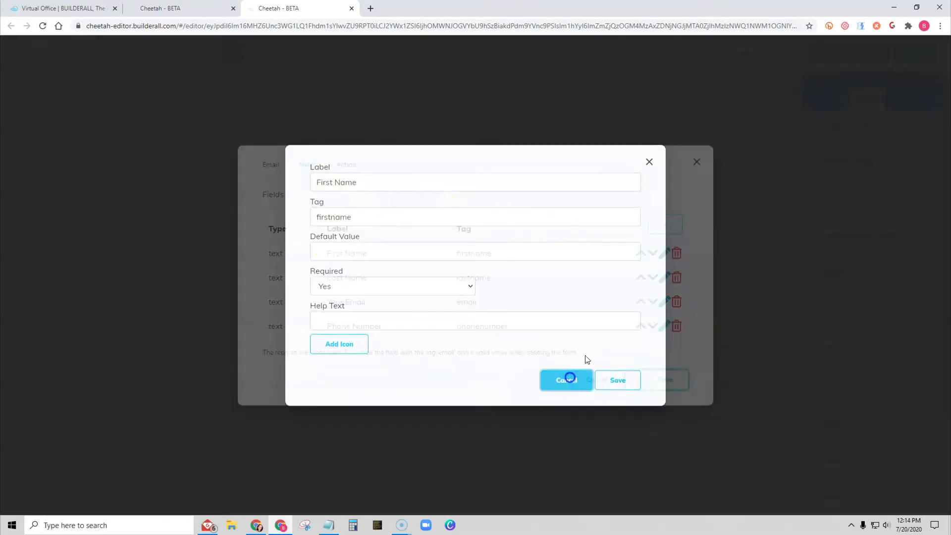
pyautogui.click(652, 253)
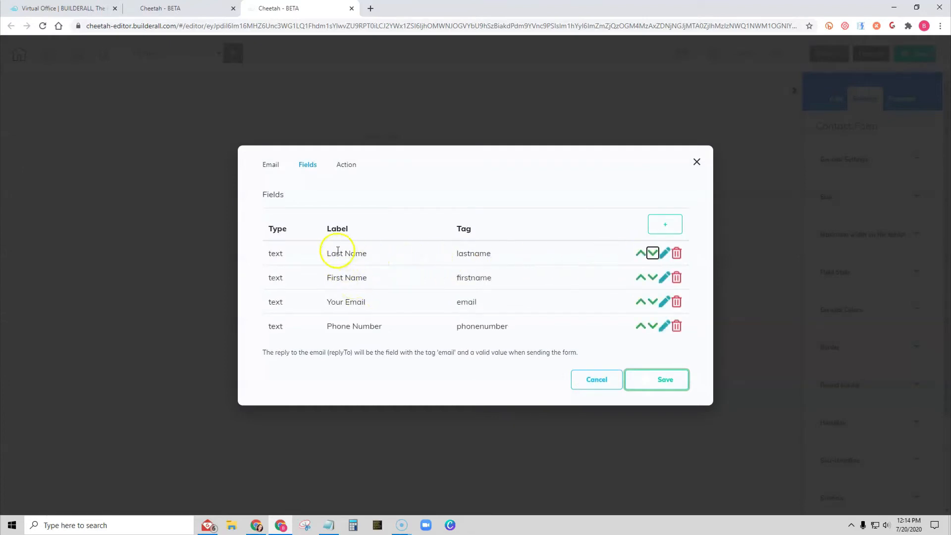
pyautogui.click(639, 279)
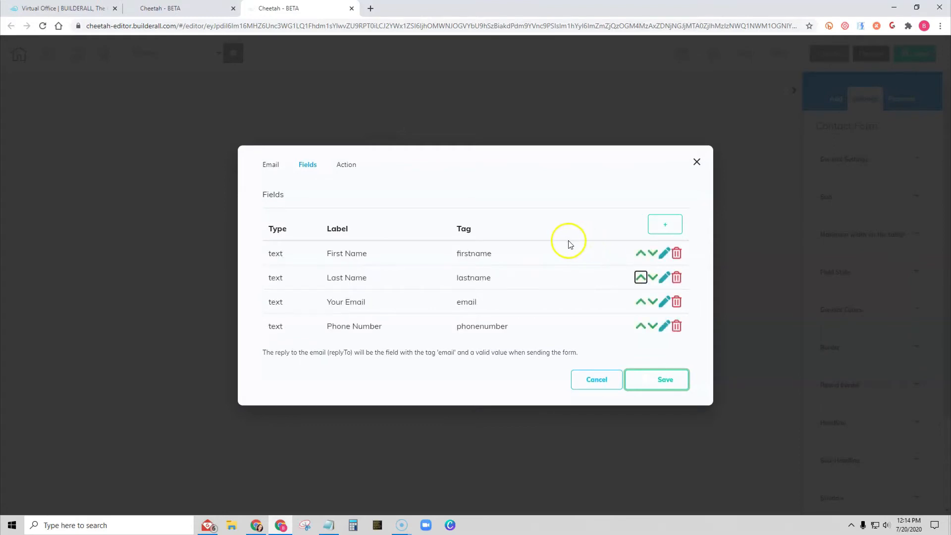
pyautogui.click(667, 226)
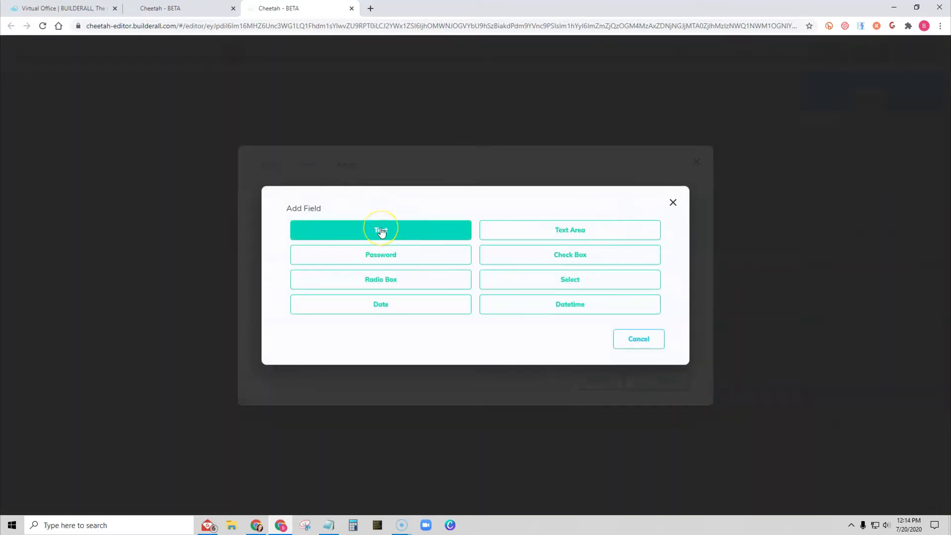
pyautogui.click(379, 229)
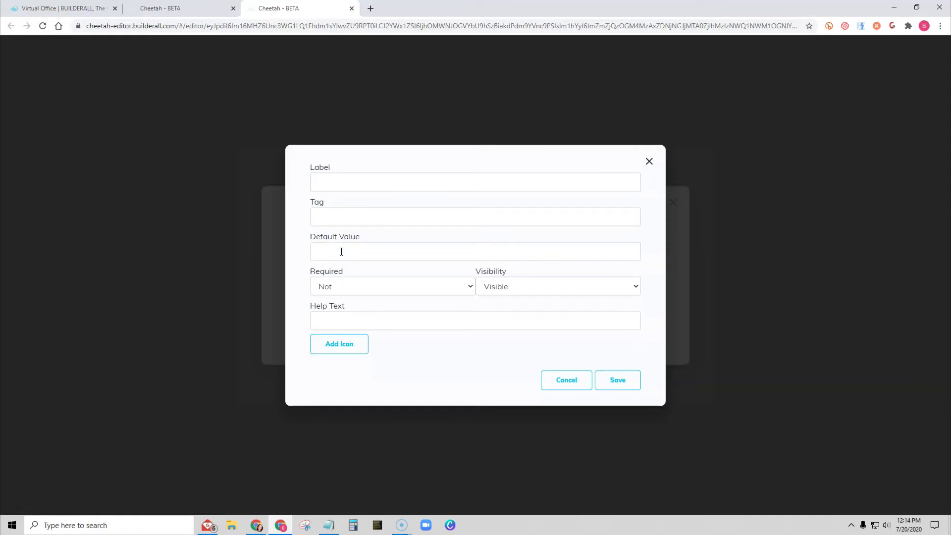
pyautogui.click(319, 252)
pyautogui.click(359, 286)
pyautogui.click(536, 287)
pyautogui.click(537, 285)
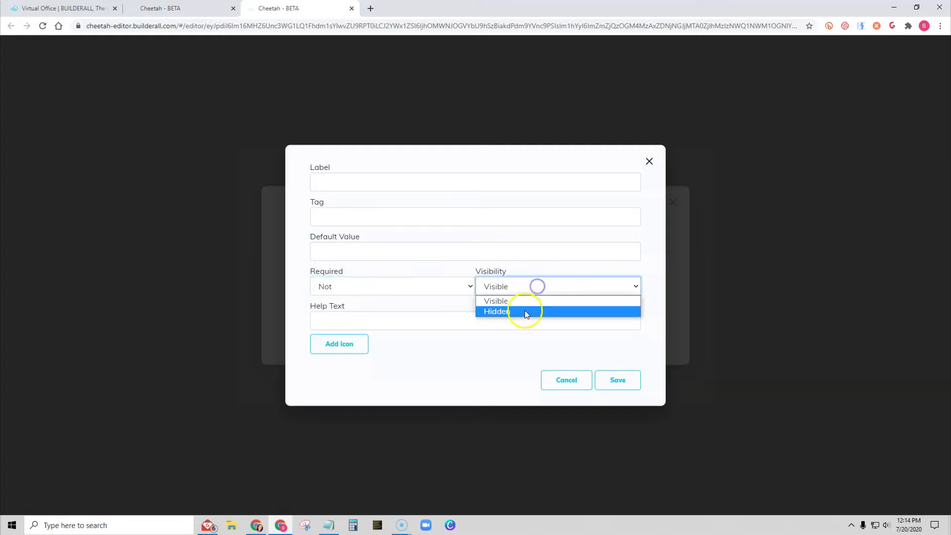
pyautogui.click(525, 311)
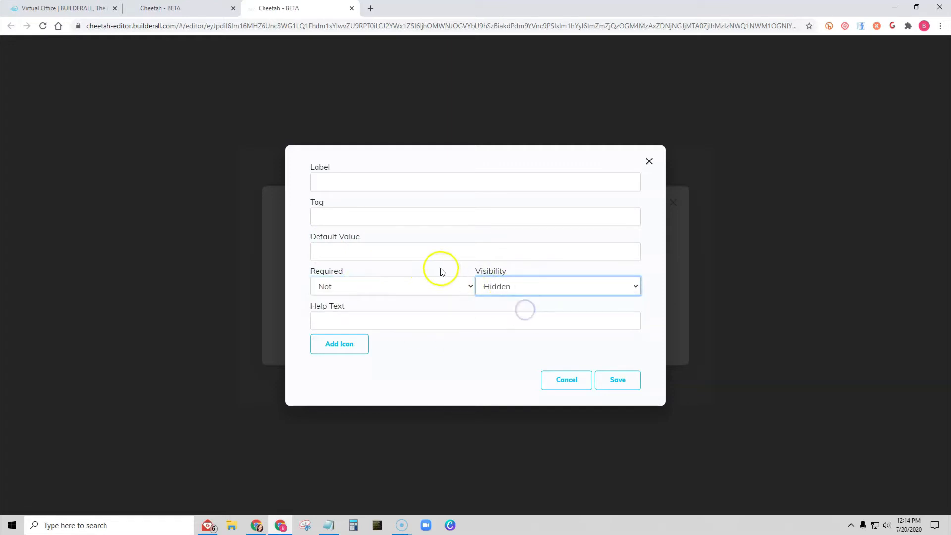
pyautogui.click(503, 289)
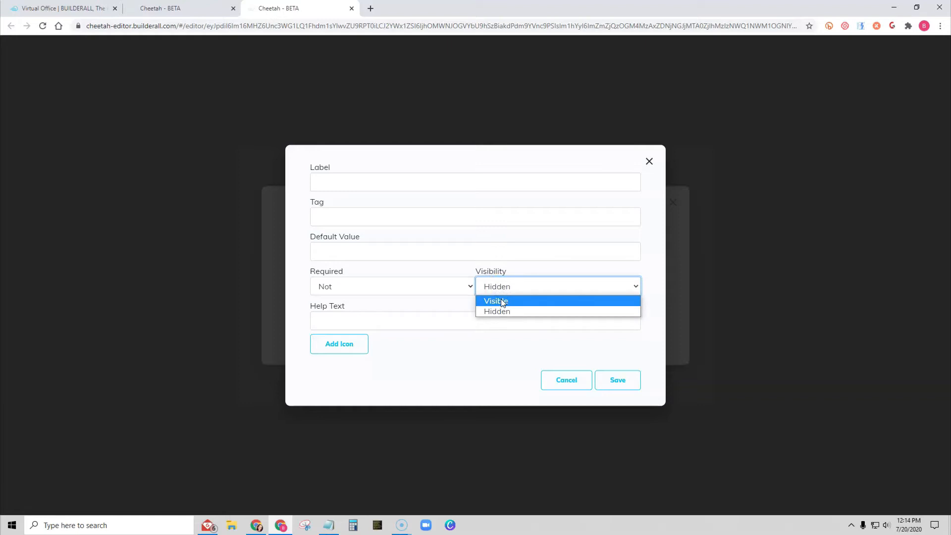
pyautogui.click(502, 301)
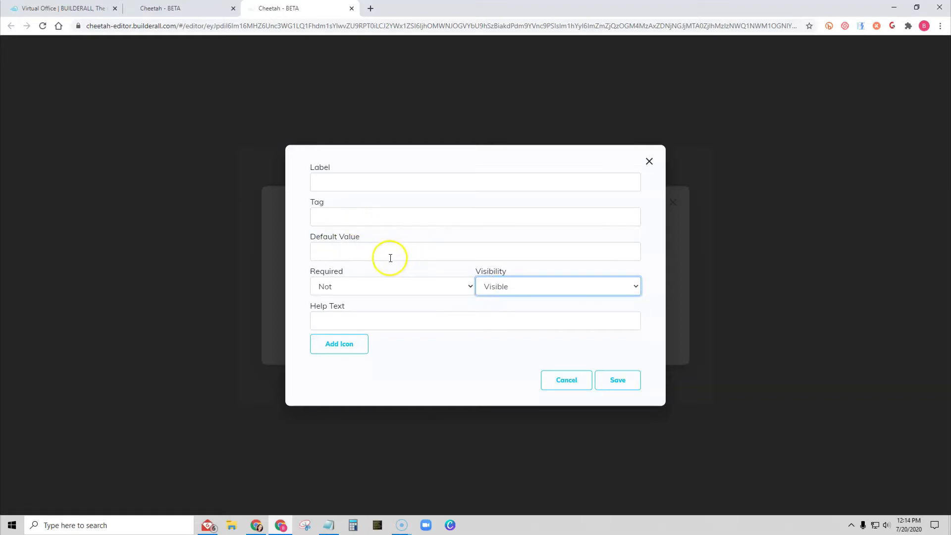
pyautogui.click(366, 291)
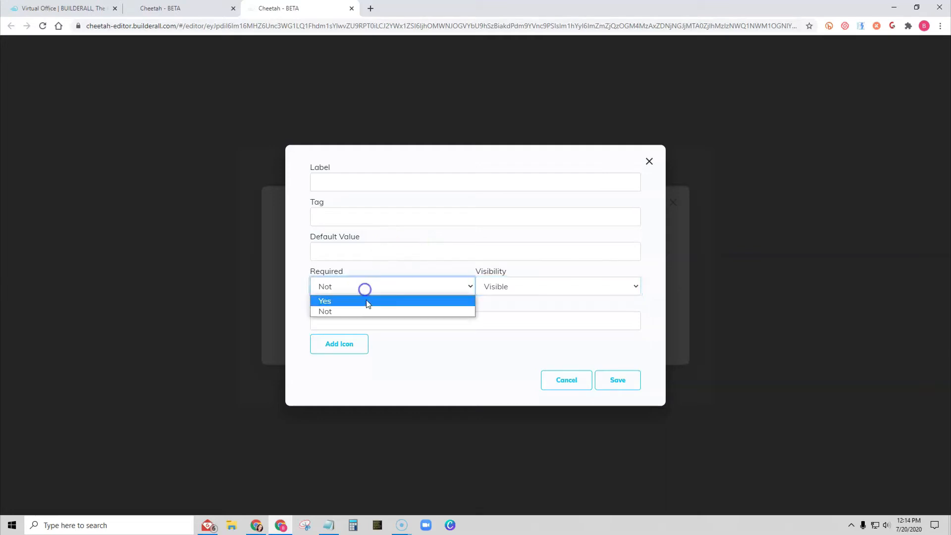
pyautogui.click(394, 339)
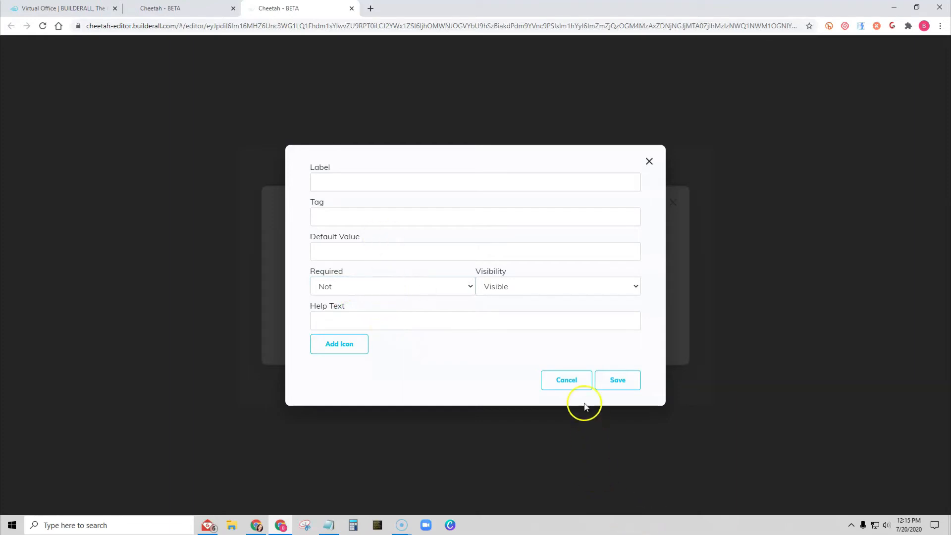
pyautogui.click(379, 187)
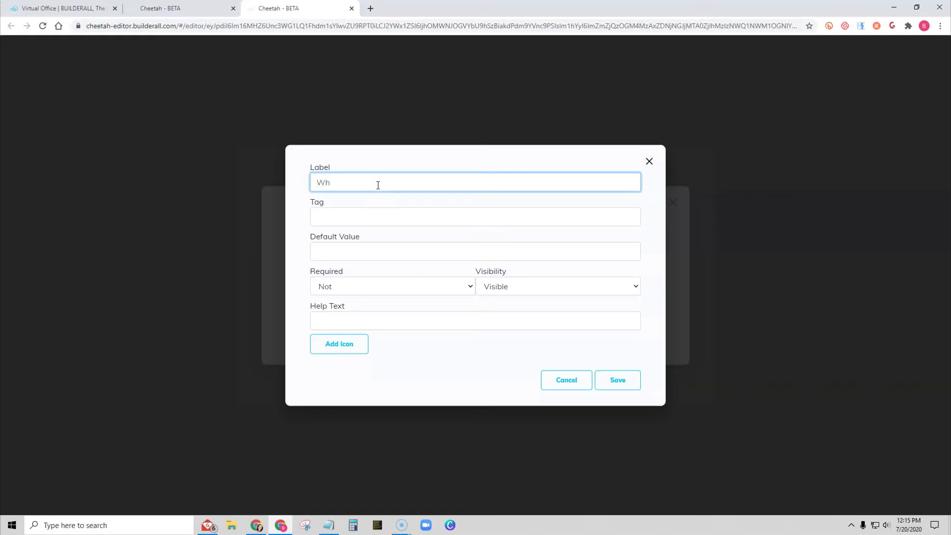
pyautogui.click(576, 381)
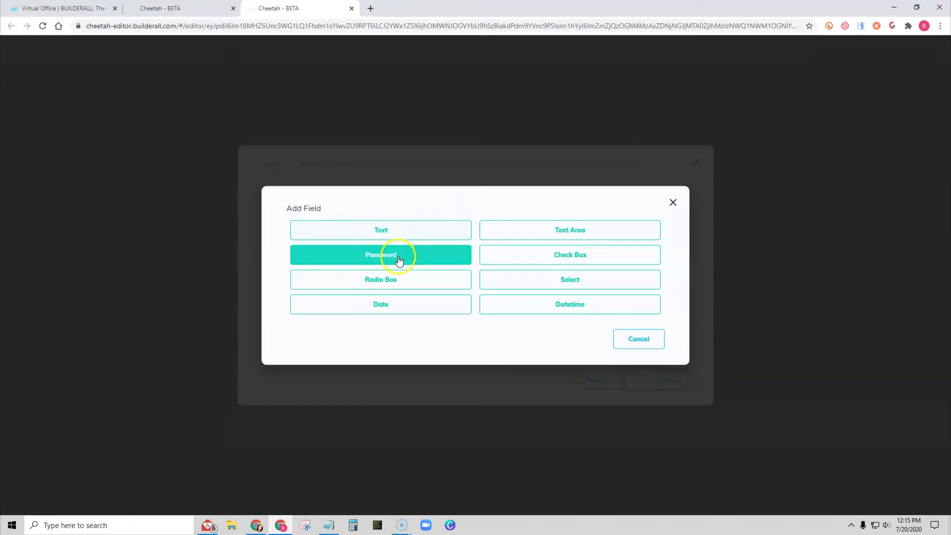
# - Add an optional, hidden Password field labelled Password, enter a default password value, and save the field and form
pyautogui.click(381, 255)
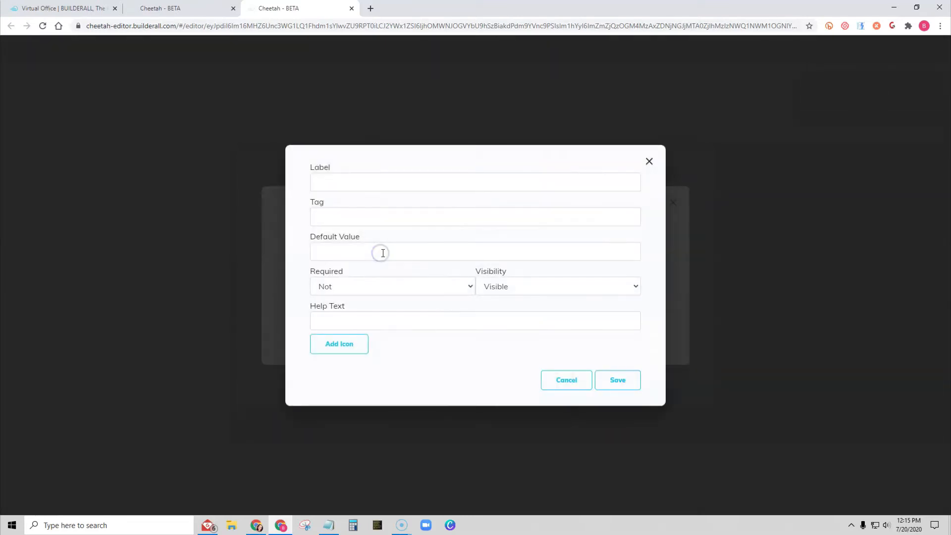
pyautogui.click(322, 181)
pyautogui.write('Pas')
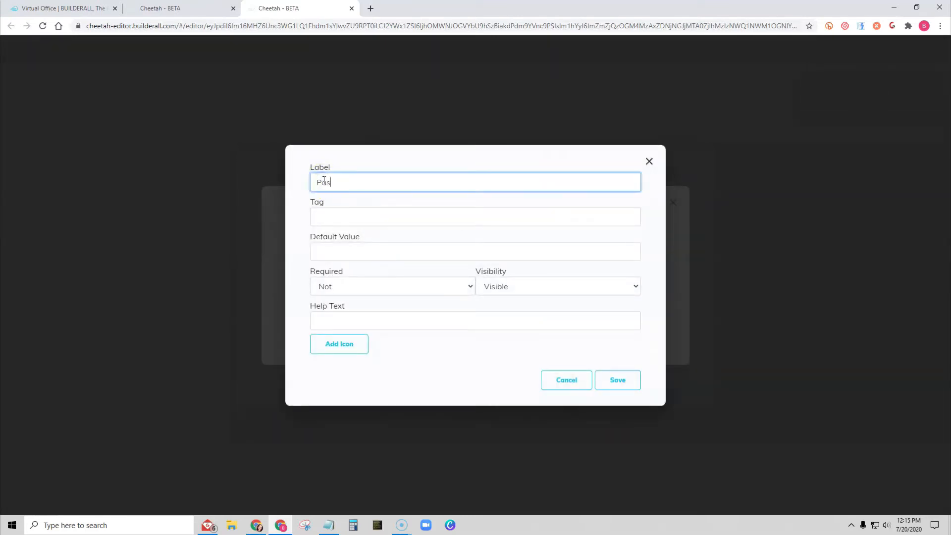
pyautogui.write('sword')
pyautogui.click(331, 216)
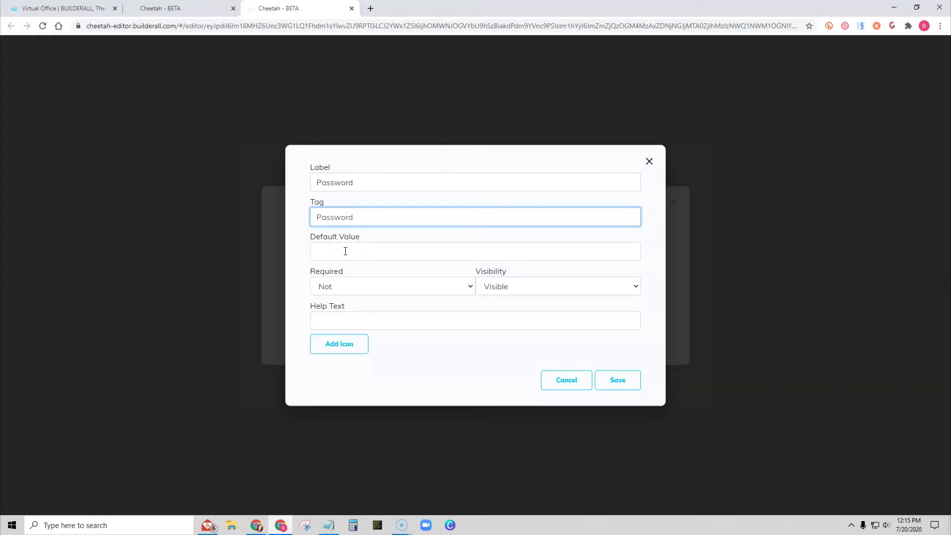
pyautogui.click(345, 251)
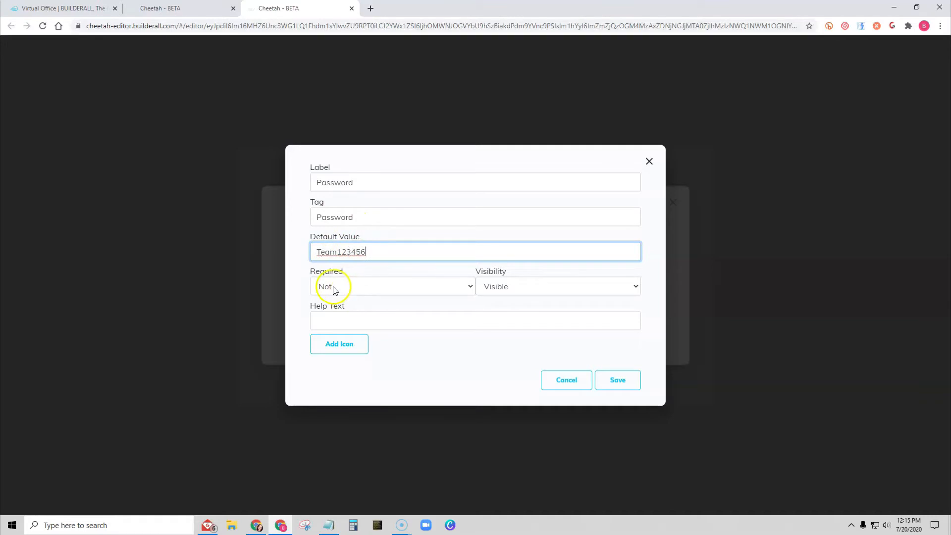
pyautogui.click(509, 287)
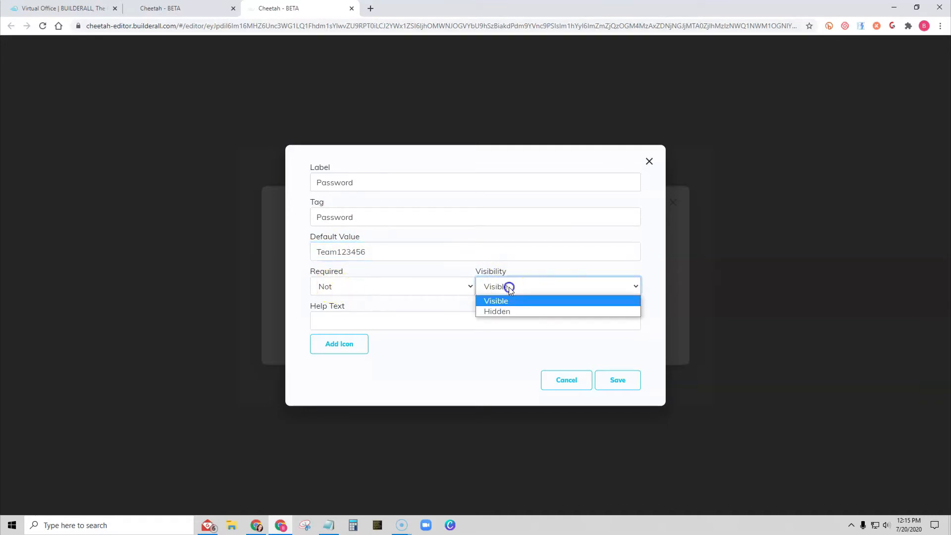
pyautogui.click(498, 310)
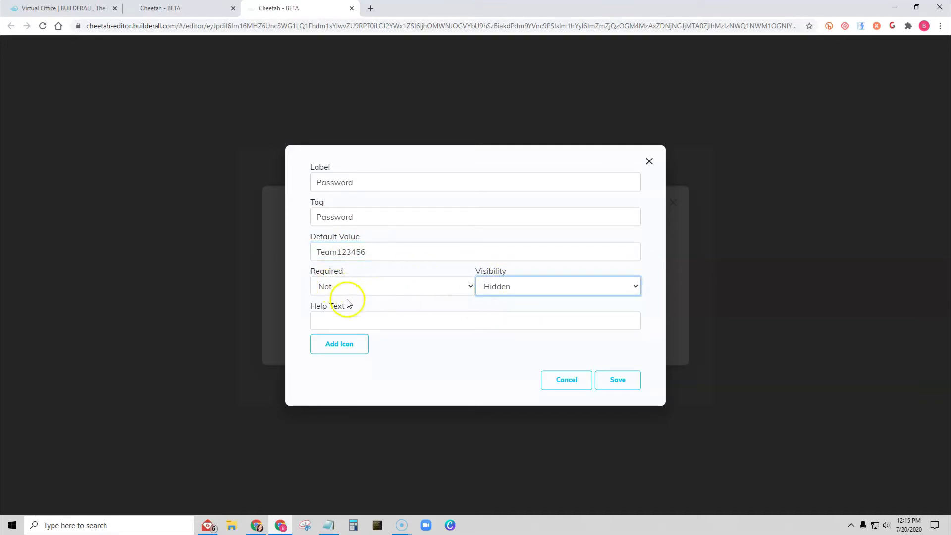
pyautogui.click(352, 317)
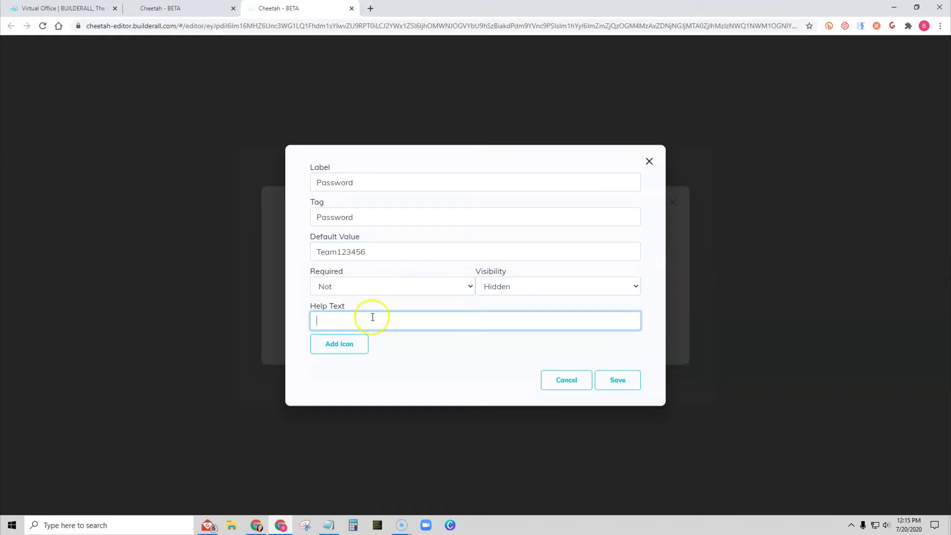
pyautogui.click(618, 385)
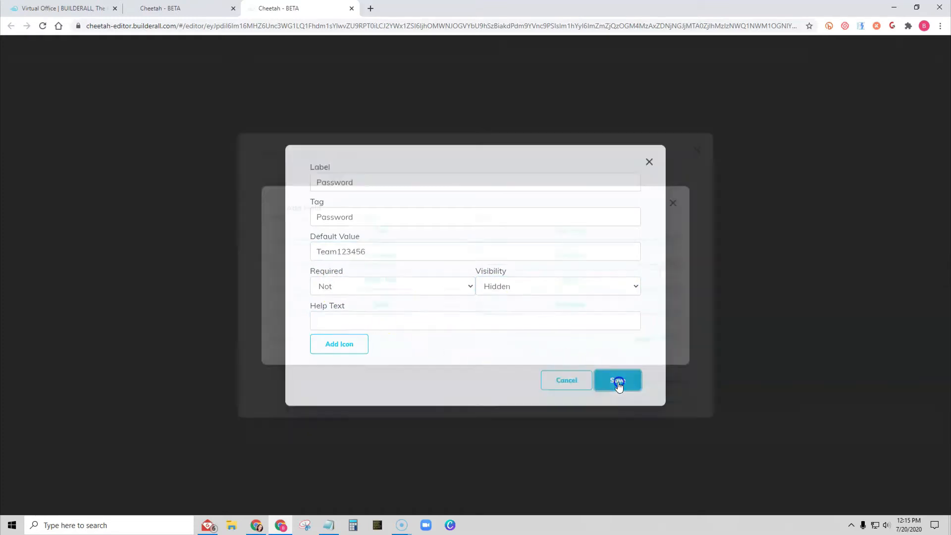
pyautogui.click(657, 393)
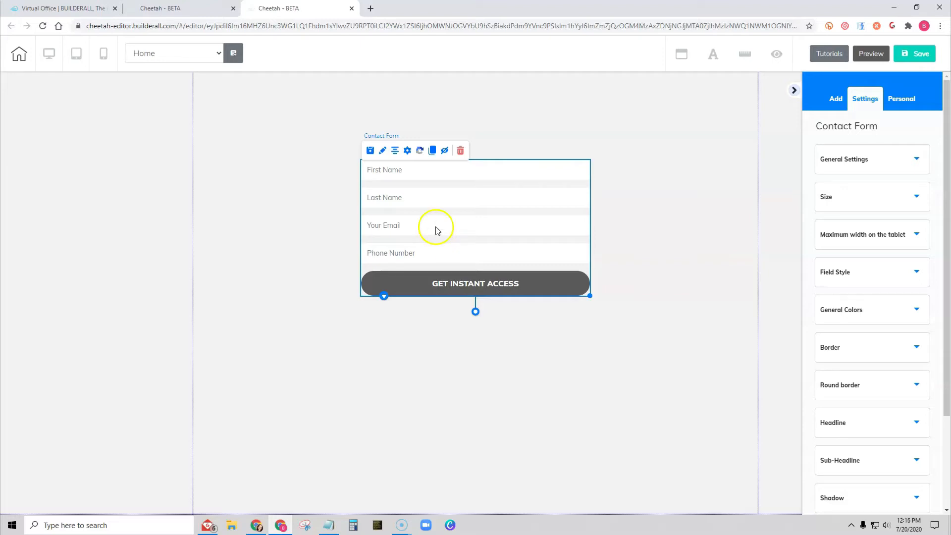
# - Reopen the contact form's field list and delete the Password field
pyautogui.click(408, 151)
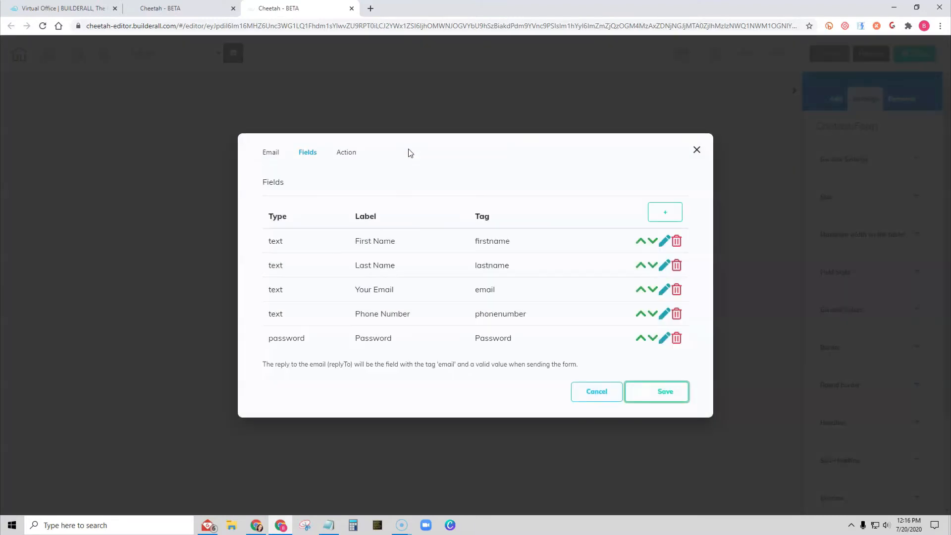
pyautogui.click(676, 338)
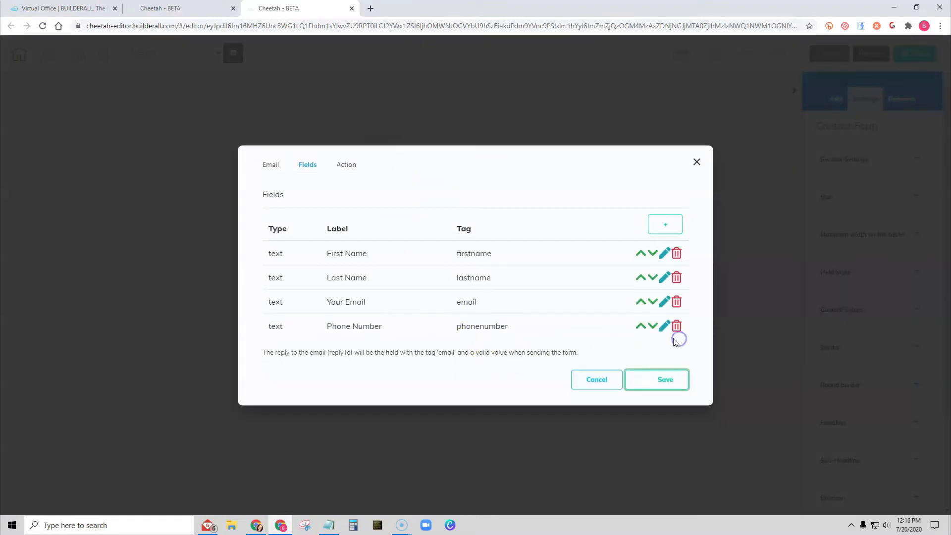
# - Add a Radio Box field to the form and set both its tag and label to Crust
pyautogui.click(662, 224)
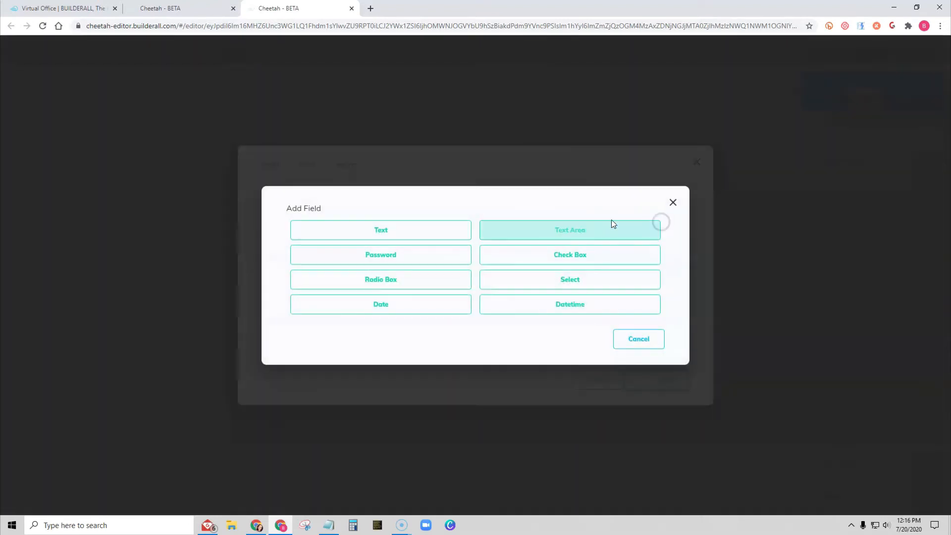
pyautogui.click(390, 281)
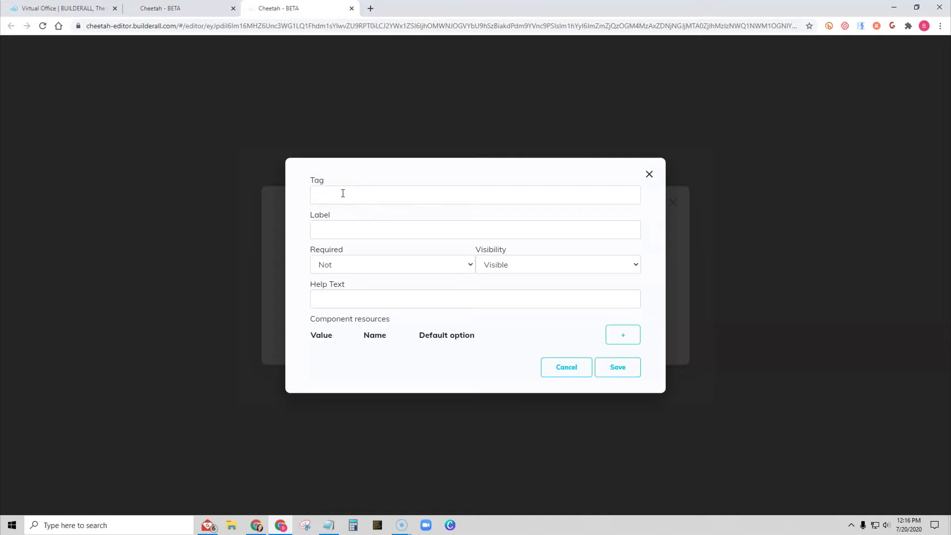
pyautogui.click(343, 193)
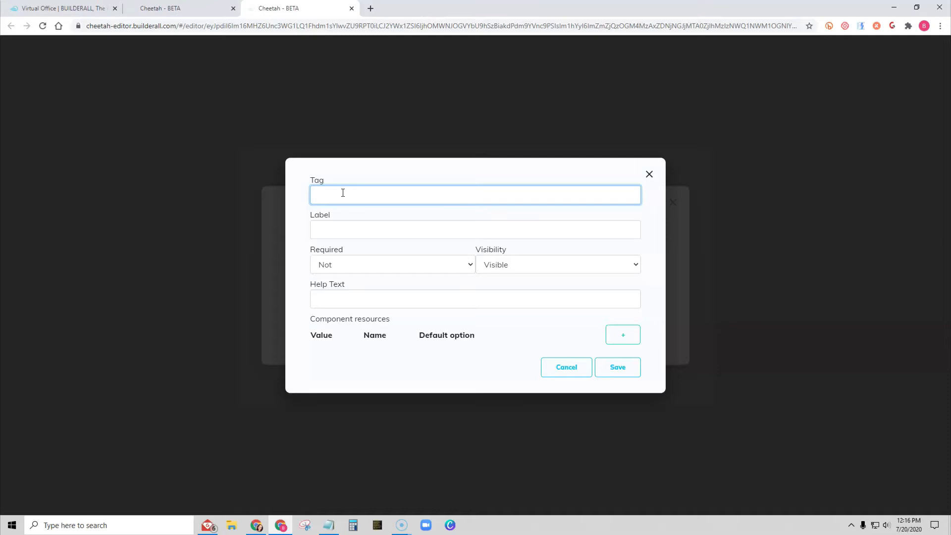
pyautogui.write('ppings')
pyautogui.click(320, 233)
pyautogui.write('Top')
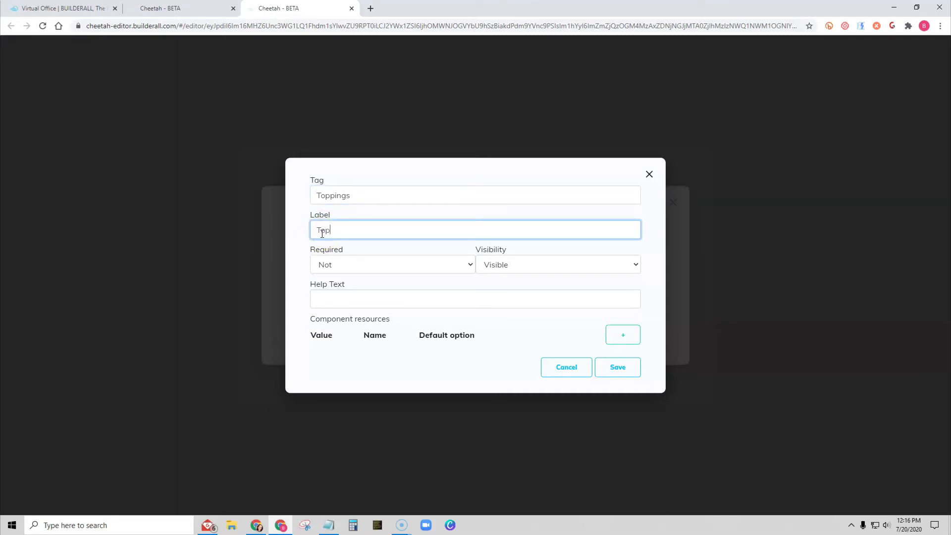
pyautogui.write('pings')
pyautogui.moveTo(356, 195); pyautogui.dragTo(291, 202)
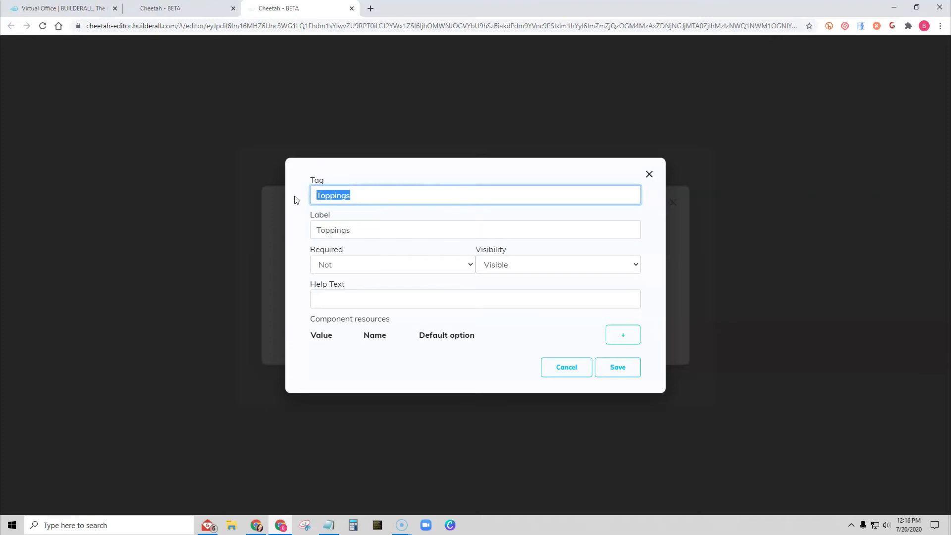
pyautogui.write('Crust')
pyautogui.press('Tab')
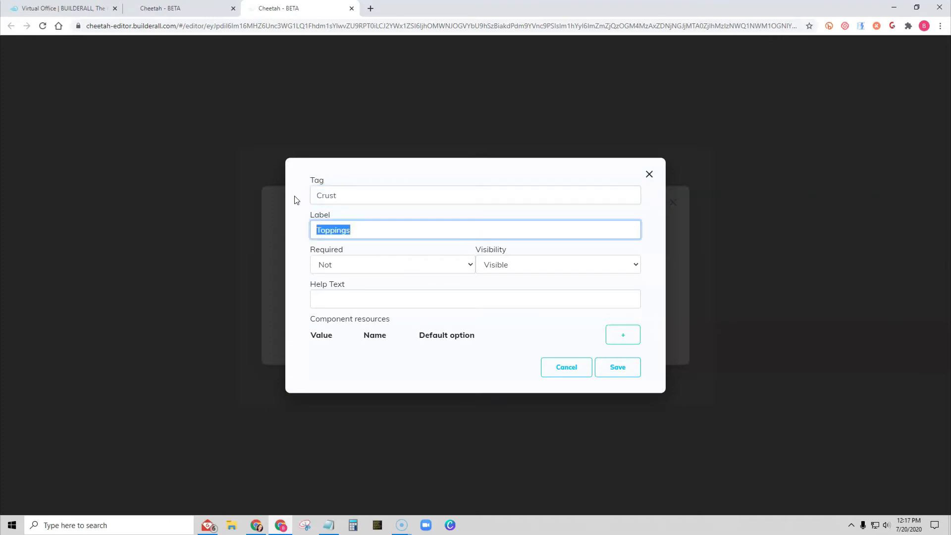
pyautogui.write('Crust')
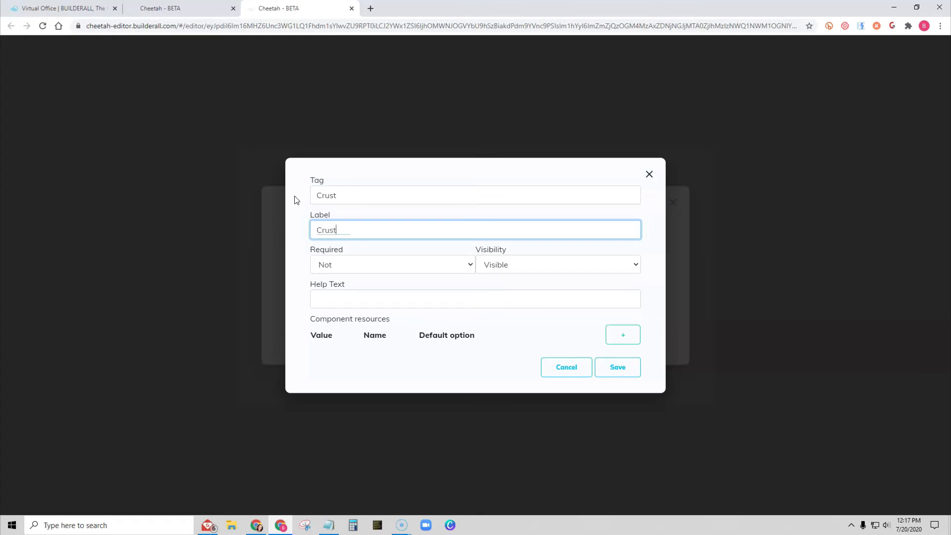
# - Make the Crust field required and give it the help text "Please choose the crust you want on your pizza"
pyautogui.click(378, 266)
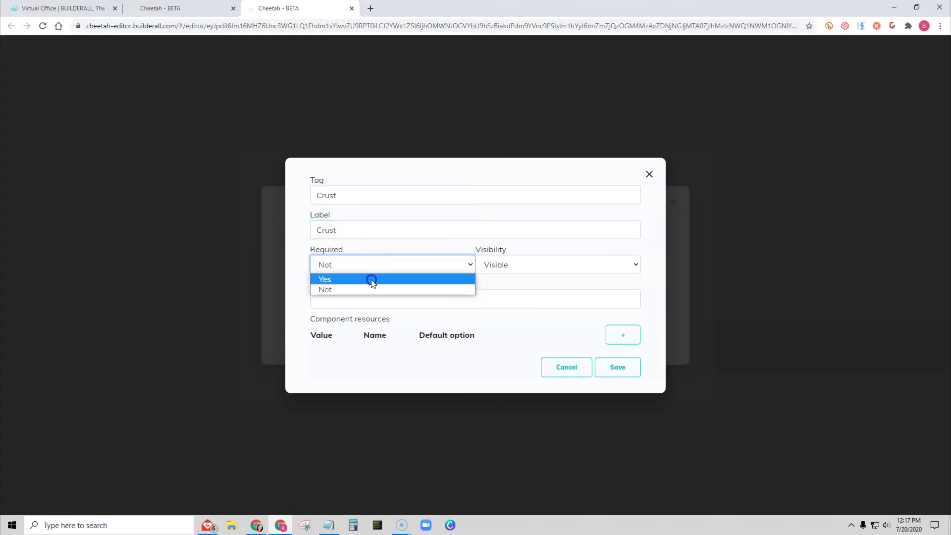
pyautogui.click(369, 279)
pyautogui.click(353, 300)
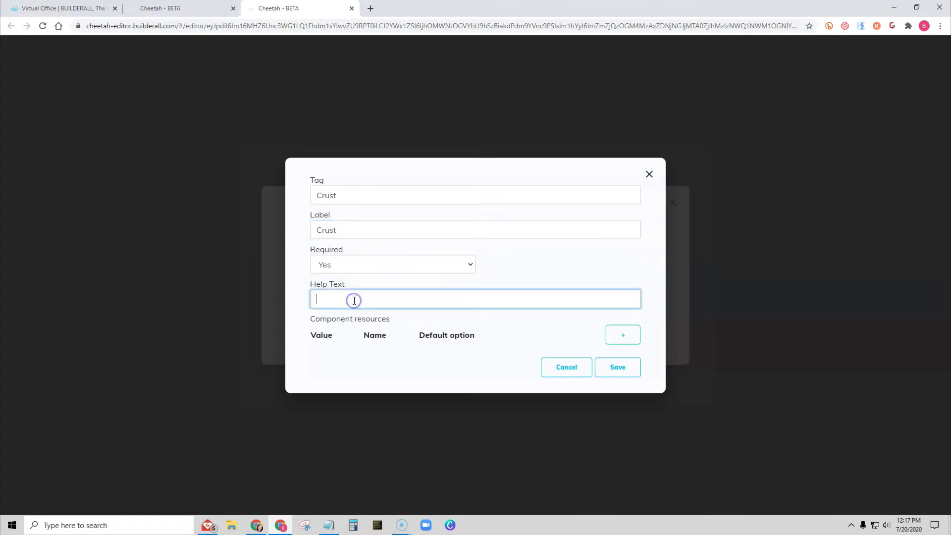
pyautogui.write('Please choose the crust')
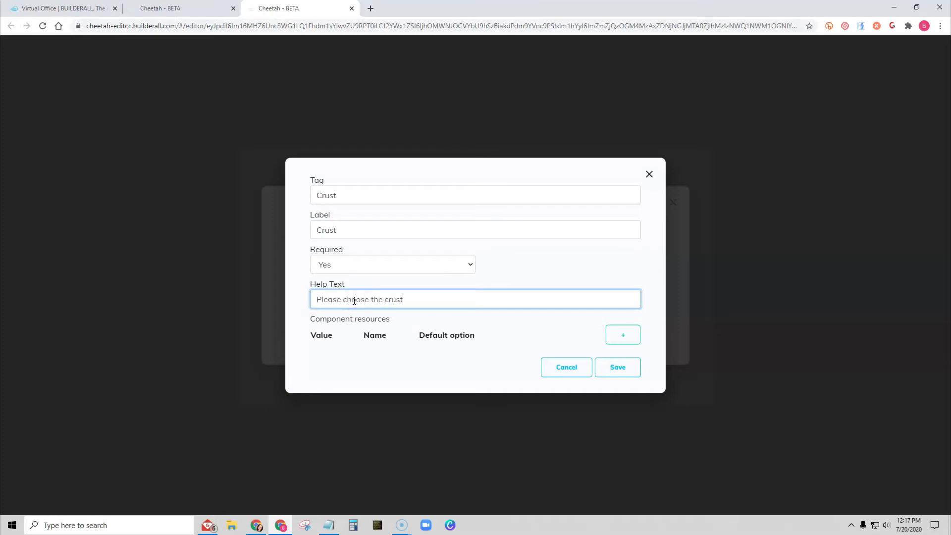
pyautogui.write(' you want on your')
pyautogui.write(' pizx')
pyautogui.write('zza')
pyautogui.press('BackSpace')
pyautogui.write('a')
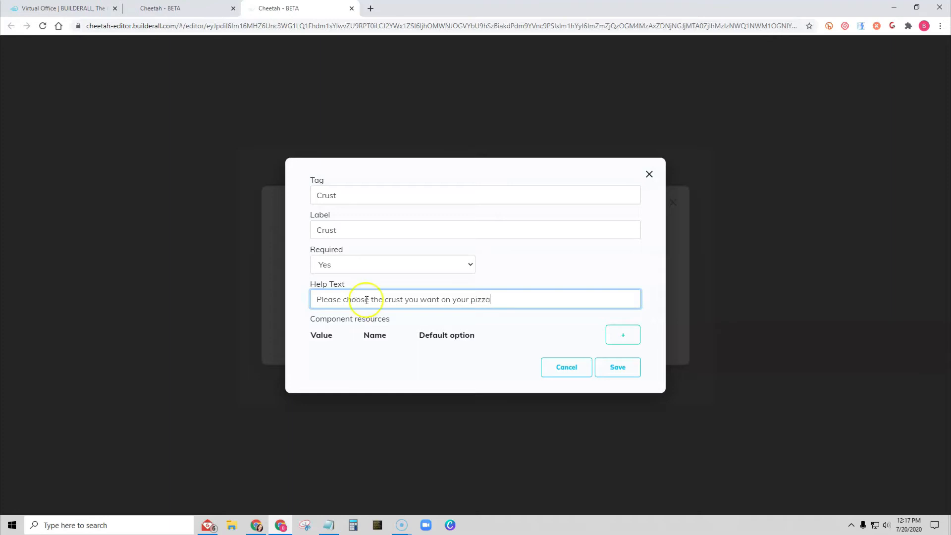
# - Add a Crust option with value Pan and name Pan
pyautogui.click(615, 336)
pyautogui.click(454, 245)
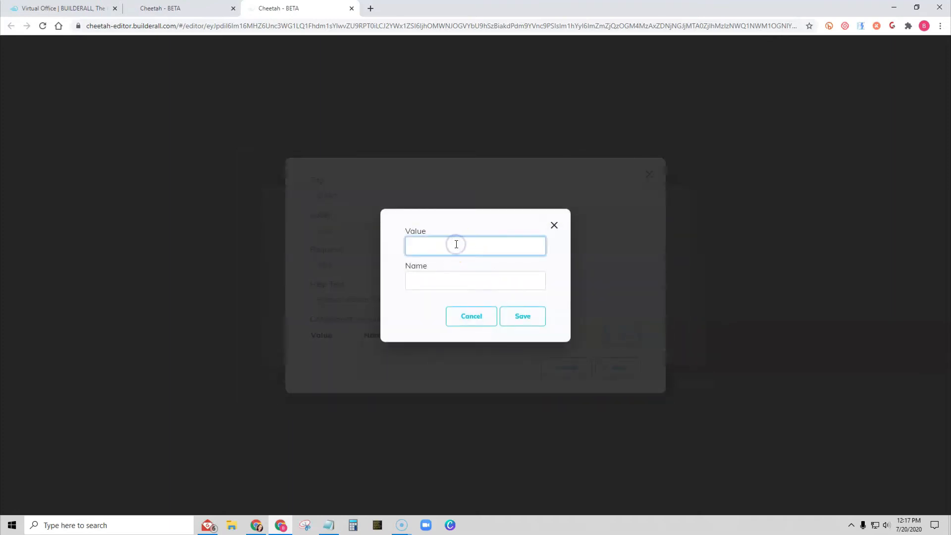
pyautogui.write('Pan')
pyautogui.press('Tab')
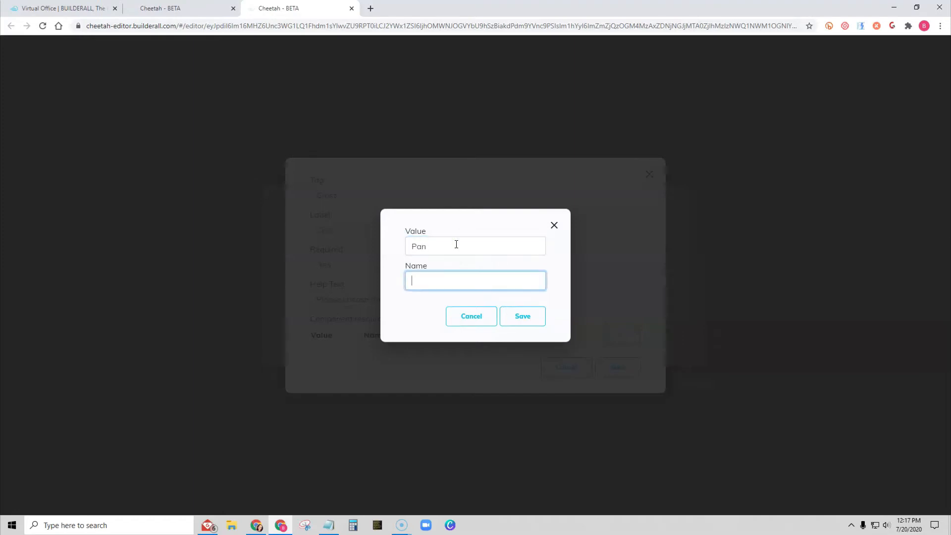
pyautogui.write('Pan')
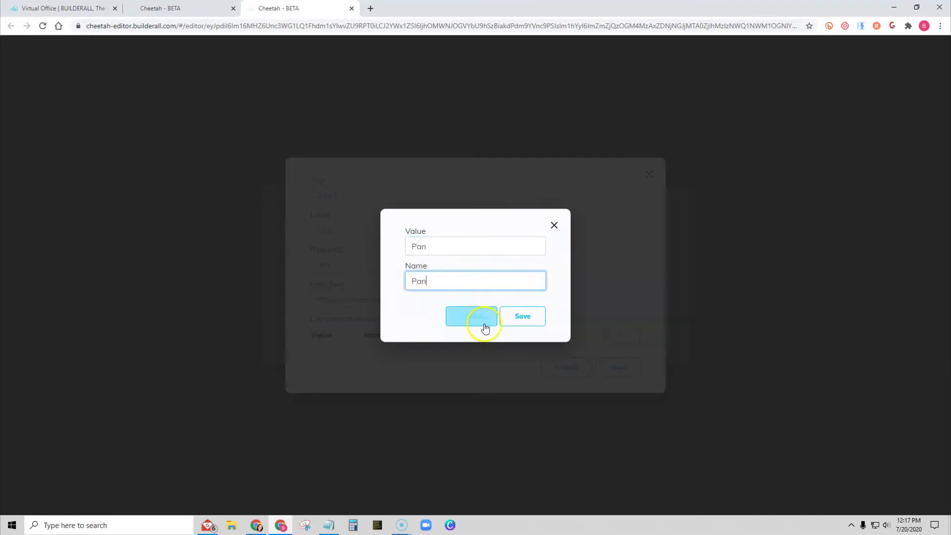
pyautogui.click(516, 317)
# - Add a second Crust option with value "Hand tossed" and name "Hand Tossed"
pyautogui.click(624, 329)
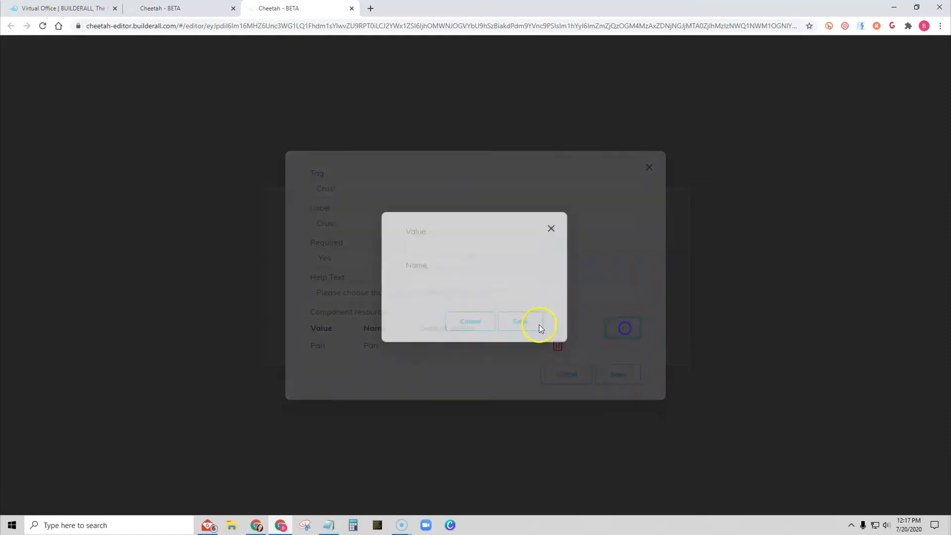
pyautogui.click(421, 246)
pyautogui.write('H')
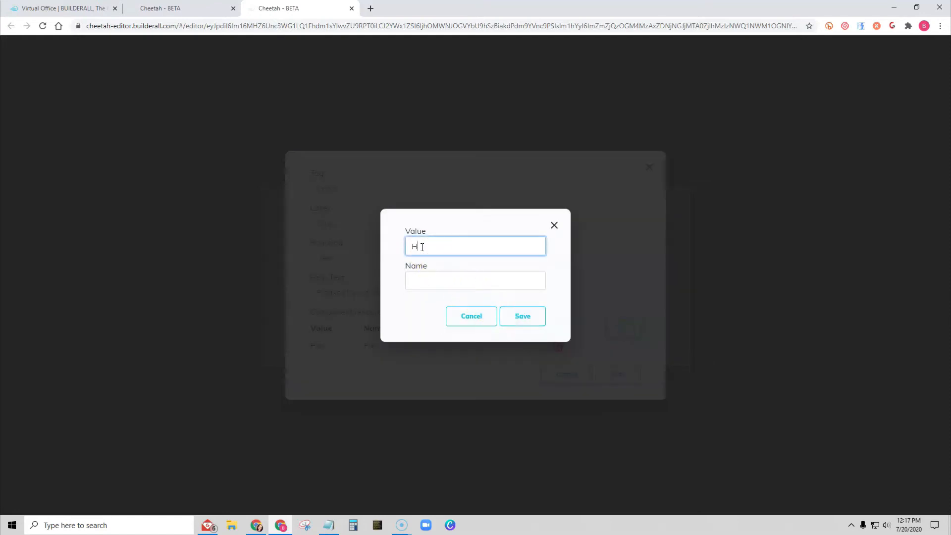
pyautogui.write('and')
pyautogui.write(' toos')
pyautogui.write('sed')
pyautogui.click(460, 277)
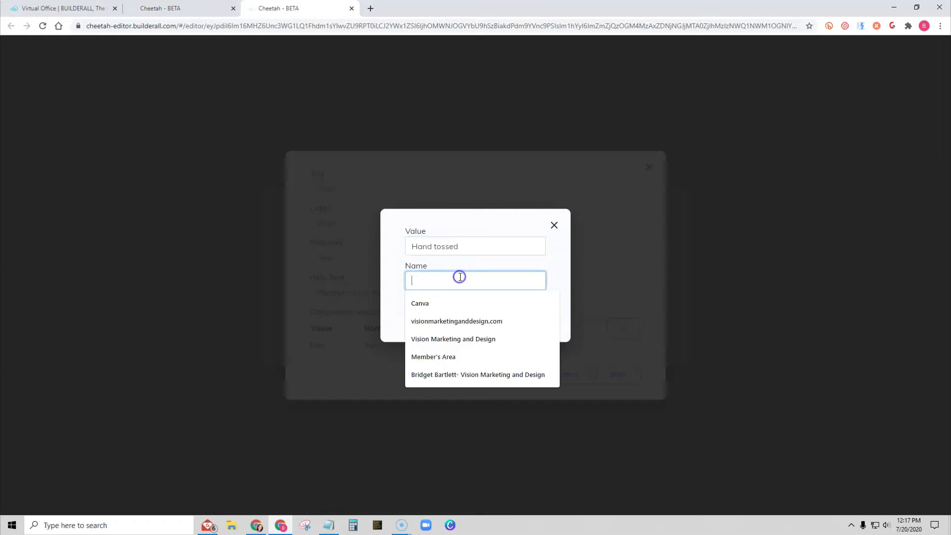
pyautogui.write('Hand Too')
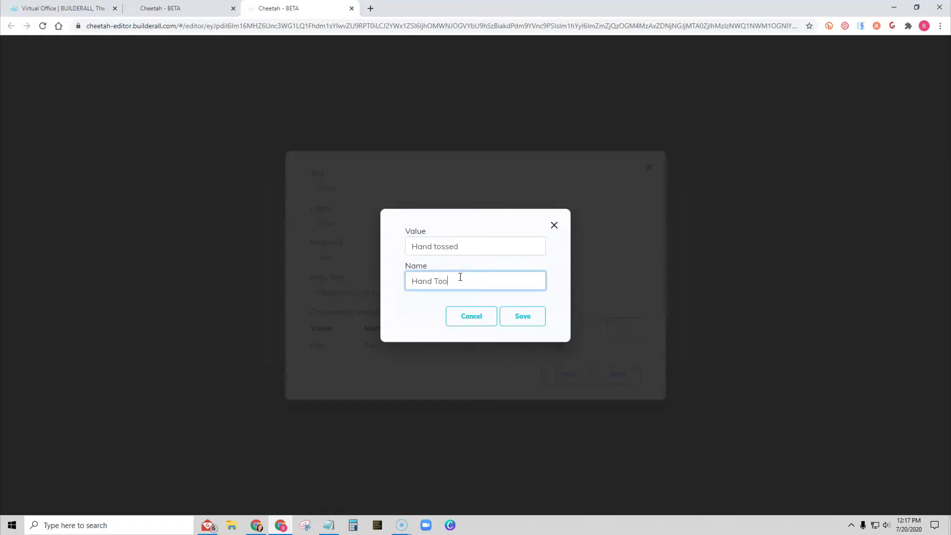
pyautogui.write('sed')
pyautogui.press('BackSpace')
pyautogui.press('BackSpace')
pyautogui.write('ed')
pyautogui.click(521, 317)
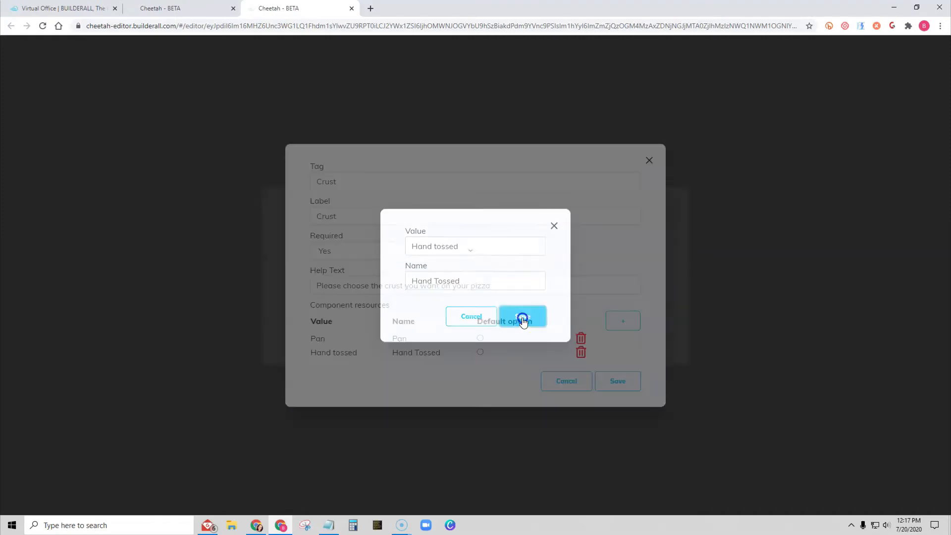
# - Add a third Crust option with value Thin and name Thin
pyautogui.click(627, 322)
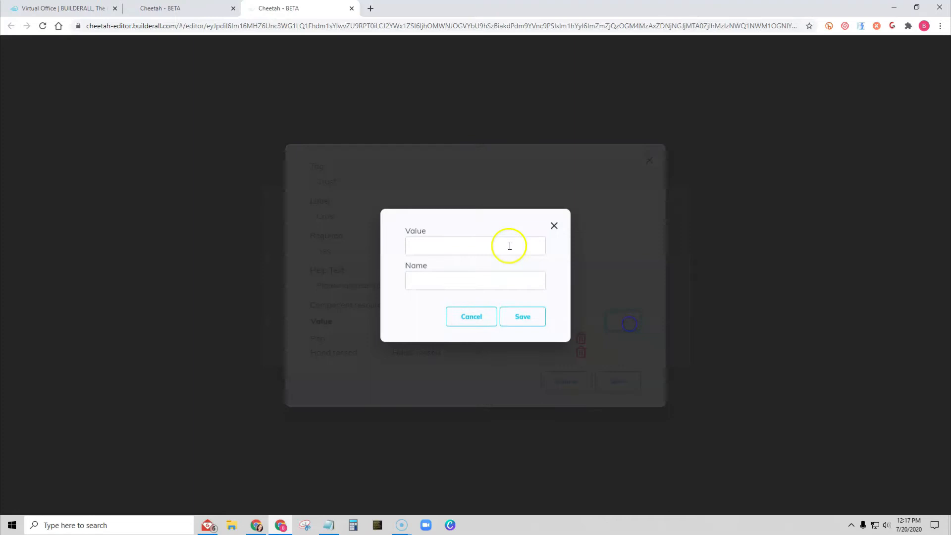
pyautogui.click(427, 245)
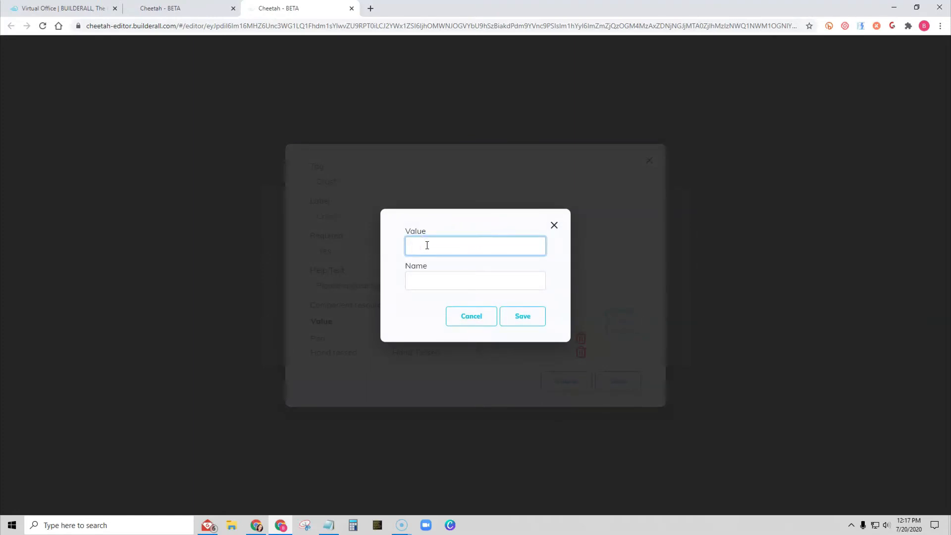
pyautogui.write('Thin')
pyautogui.press('Tab')
pyautogui.write('THi')
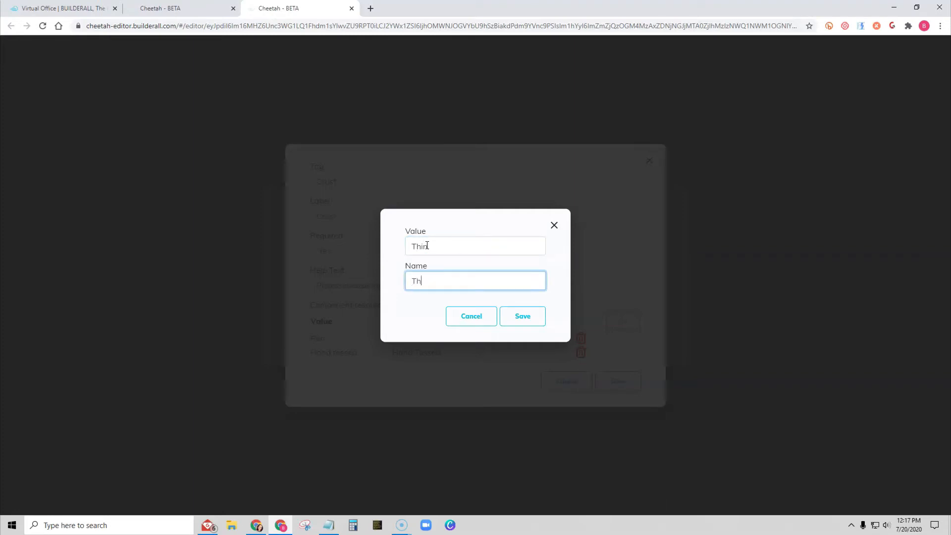
pyautogui.write('in')
pyautogui.click(526, 315)
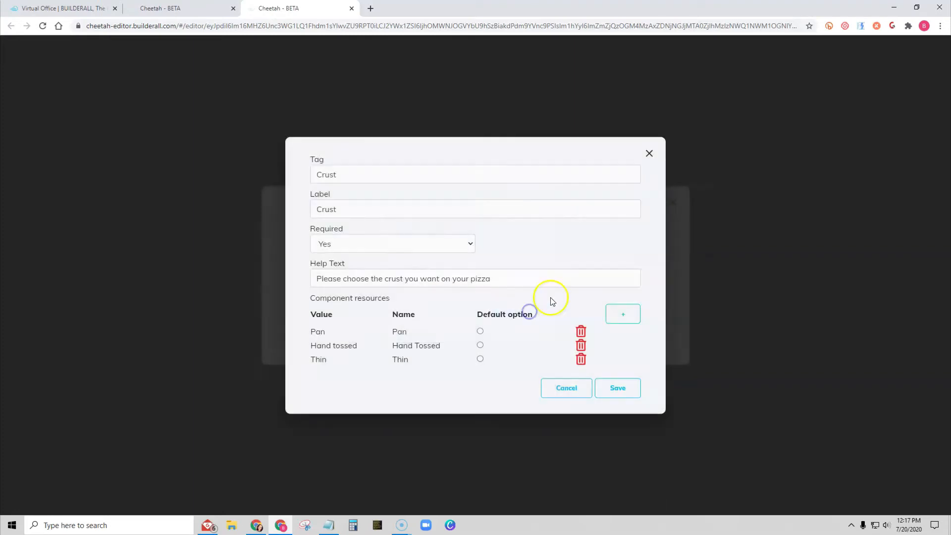
# - Save the Crust field and the contact form, and save the page
pyautogui.click(620, 392)
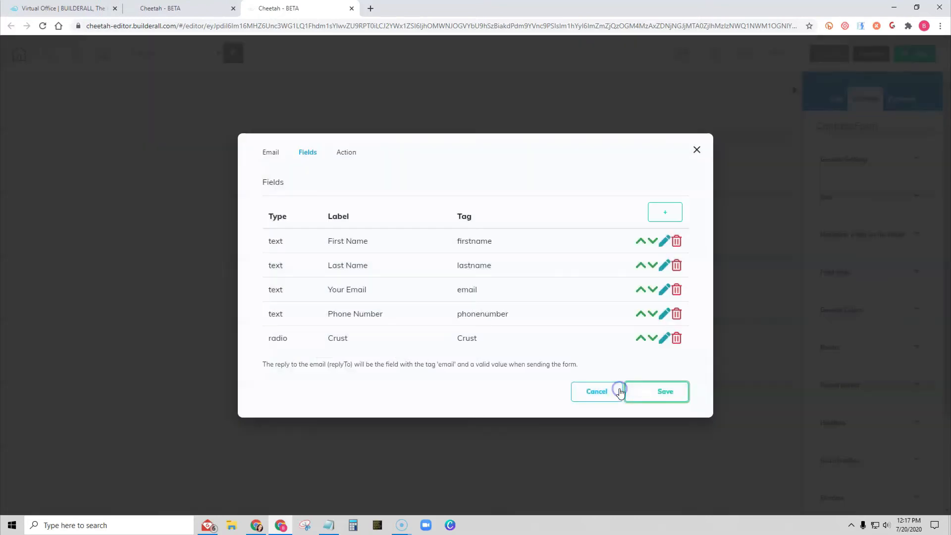
pyautogui.click(648, 389)
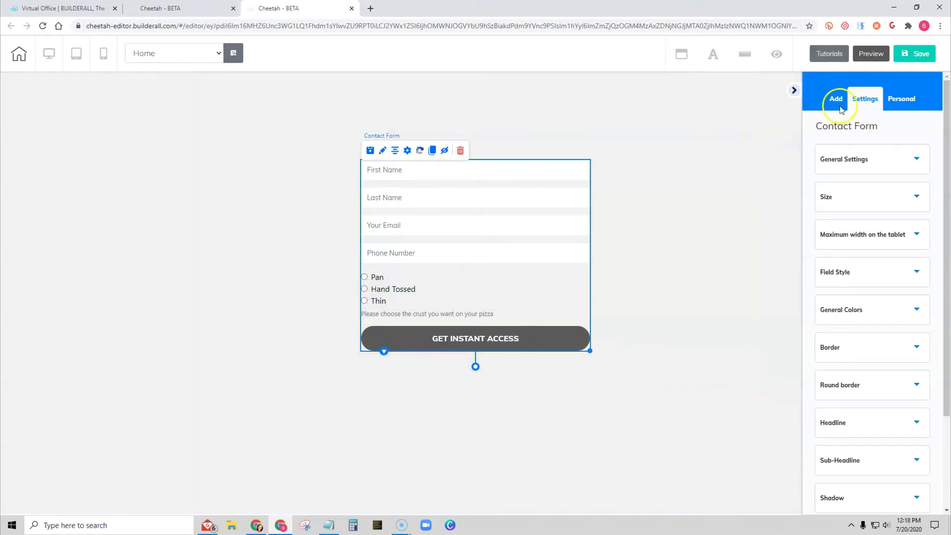
pyautogui.click(919, 54)
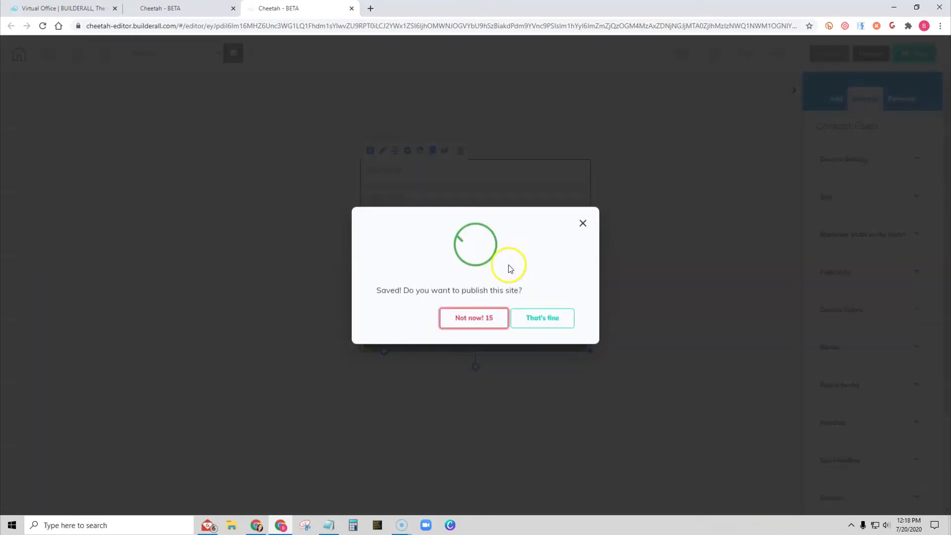
# - Preview the live Contact page and test selecting each of the crust options
pyautogui.click(534, 313)
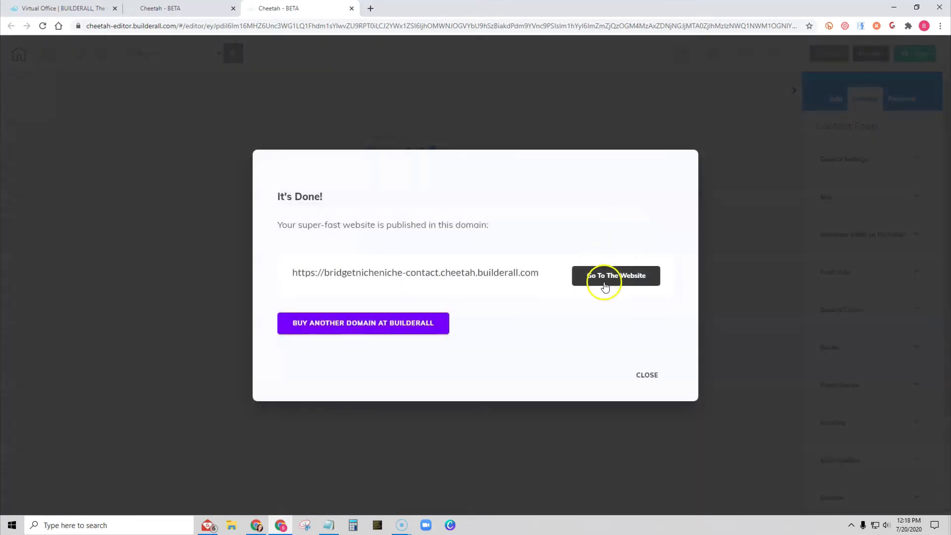
pyautogui.click(605, 286)
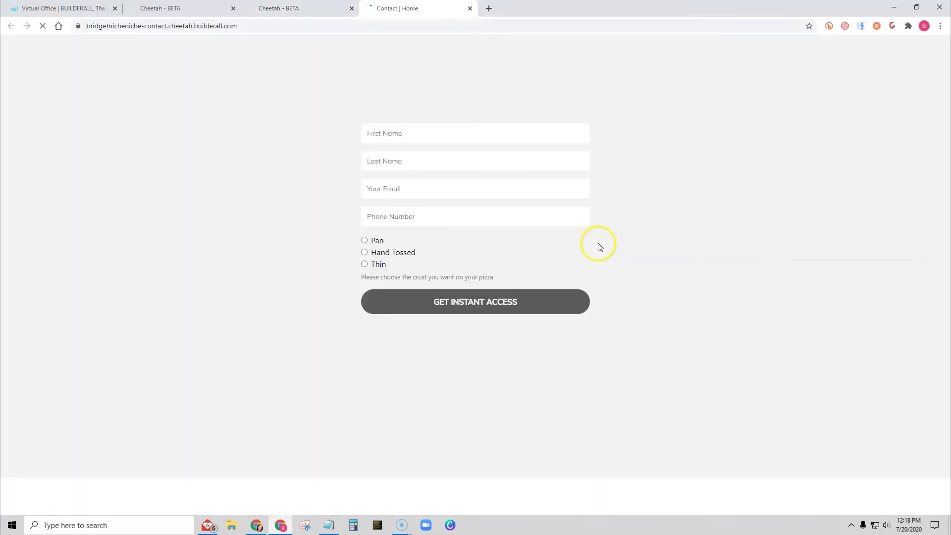
pyautogui.click(365, 240)
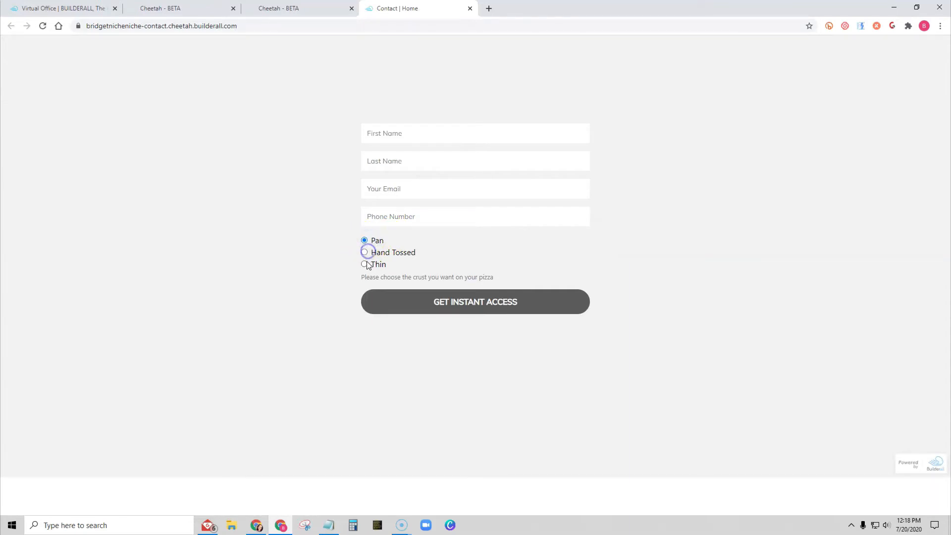
pyautogui.click(364, 263)
pyautogui.click(365, 253)
pyautogui.click(365, 263)
pyautogui.click(363, 237)
pyautogui.click(365, 251)
pyautogui.click(365, 240)
pyautogui.click(365, 264)
pyautogui.click(364, 253)
# - Close the preview and add a Date field to the contact form with label and tag "Date Needed"
pyautogui.click(470, 9)
pyautogui.click(647, 373)
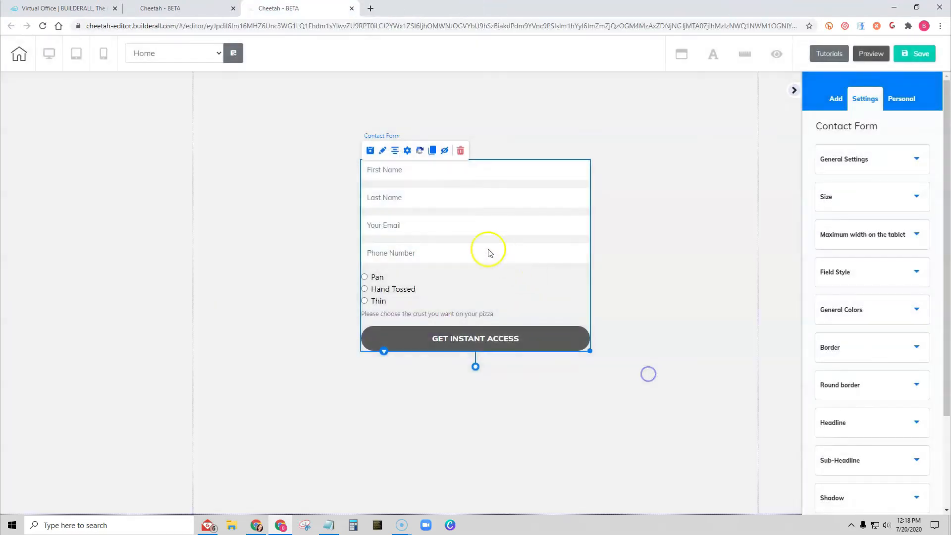
pyautogui.click(407, 151)
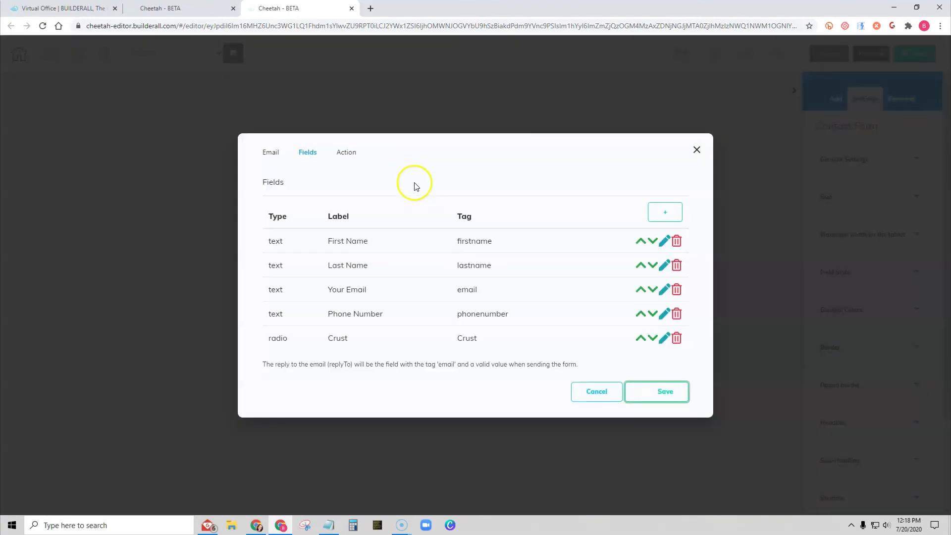
pyautogui.click(666, 212)
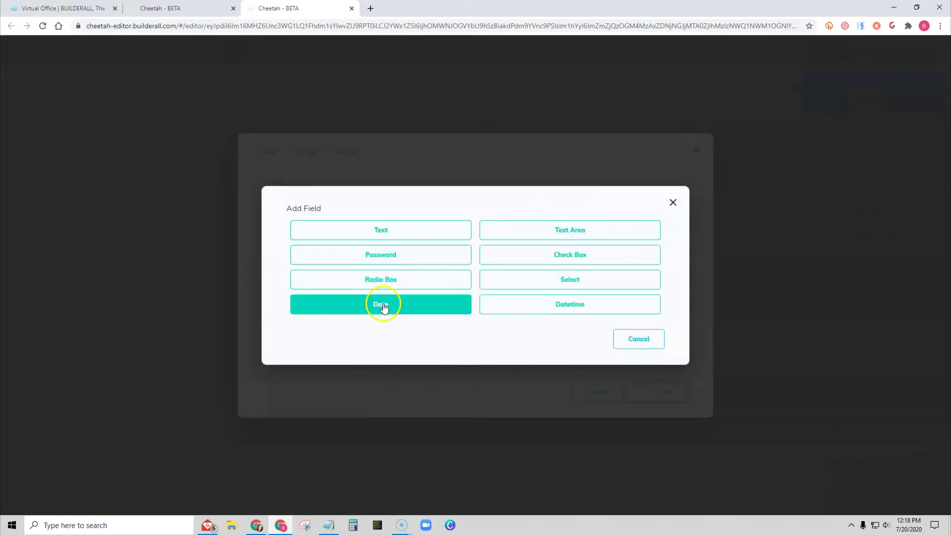
pyautogui.click(391, 306)
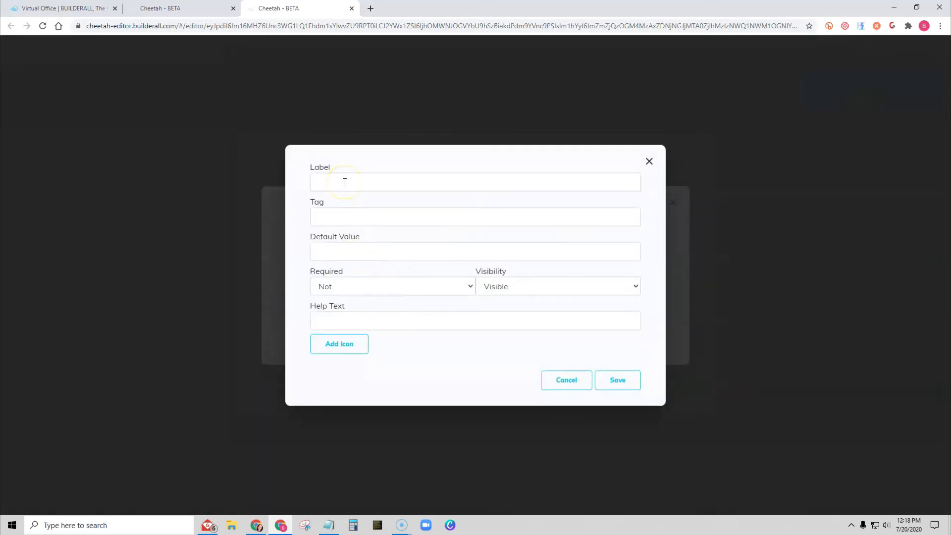
pyautogui.click(344, 182)
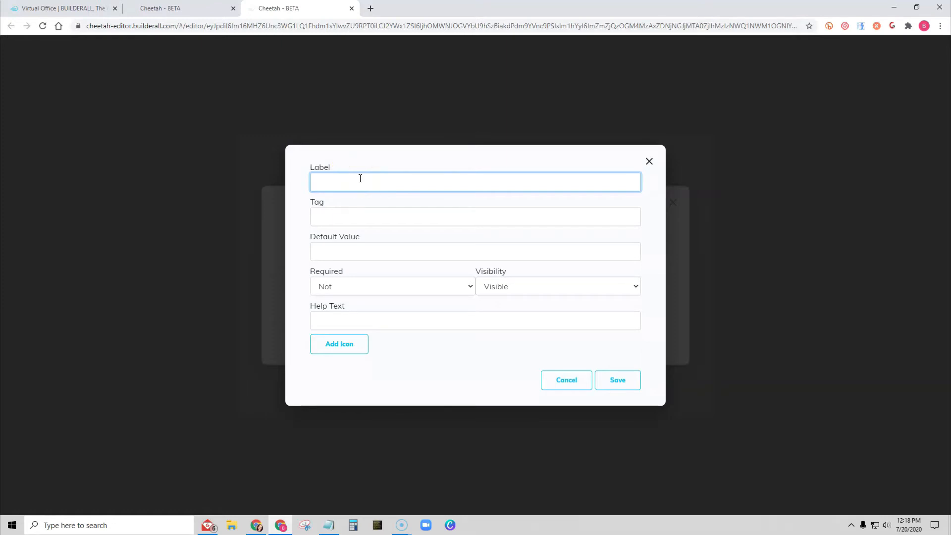
pyautogui.write('te Needed')
pyautogui.click(364, 212)
pyautogui.write('Da')
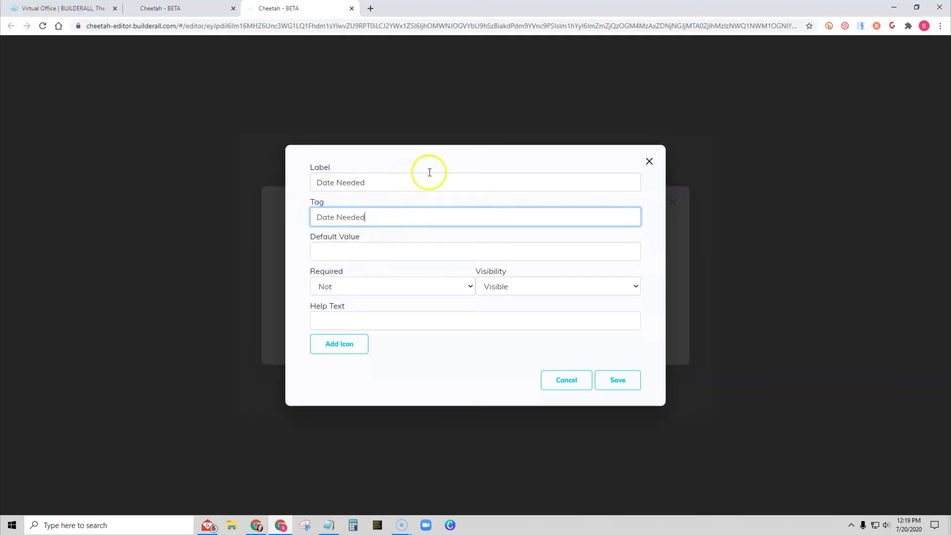
# - Make the Date Needed field required with help text "PLease enter the date you need your order", then save the form and page
pyautogui.click(352, 286)
pyautogui.click(351, 299)
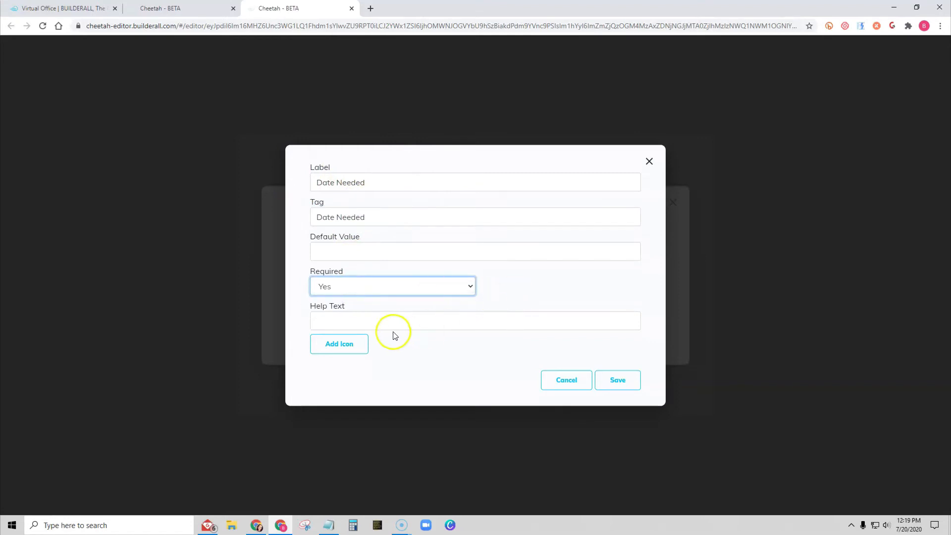
pyautogui.click(389, 318)
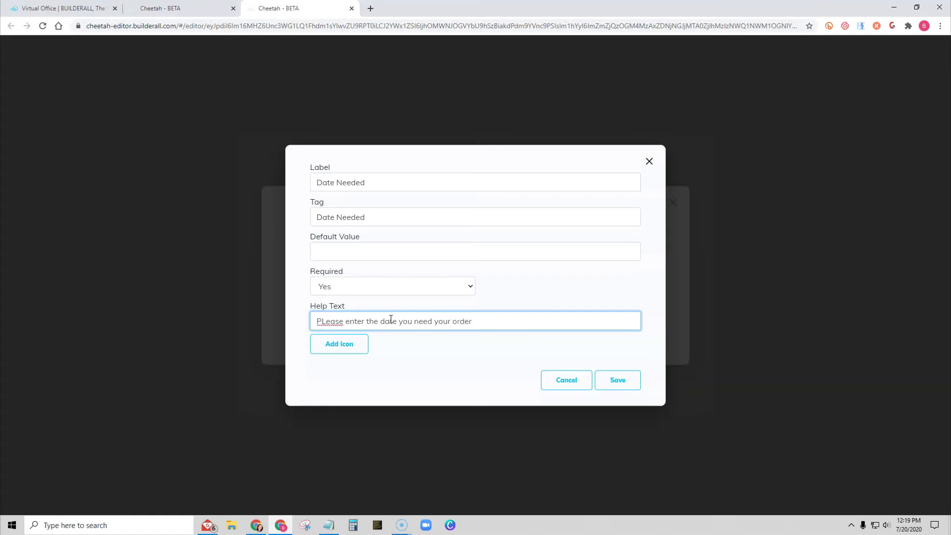
pyautogui.click(625, 386)
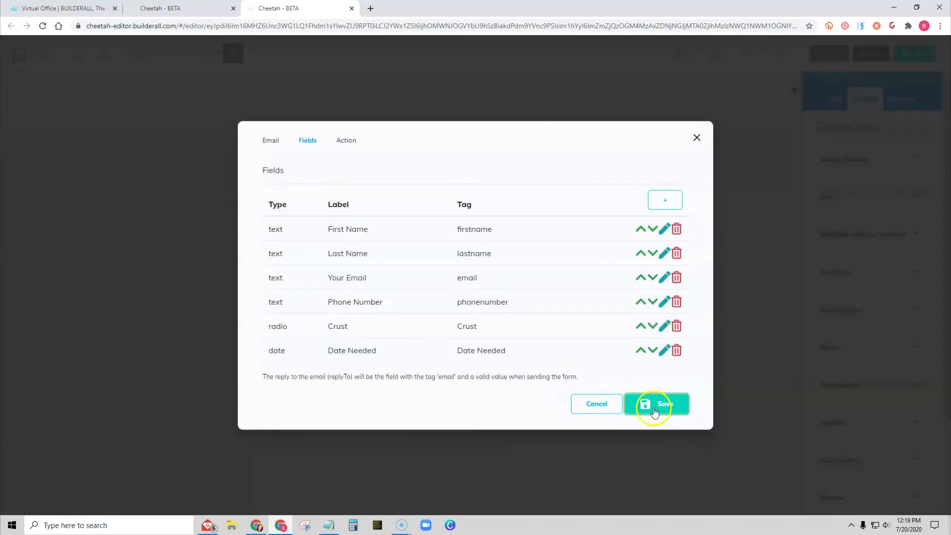
pyautogui.click(654, 405)
pyautogui.click(926, 54)
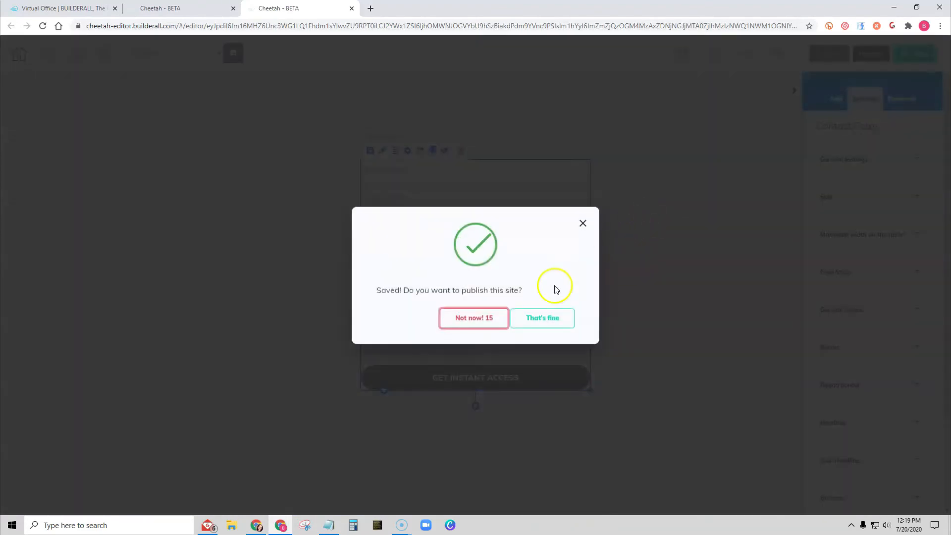
# - Preview the live page and open the Date Needed field's date picker
pyautogui.click(541, 317)
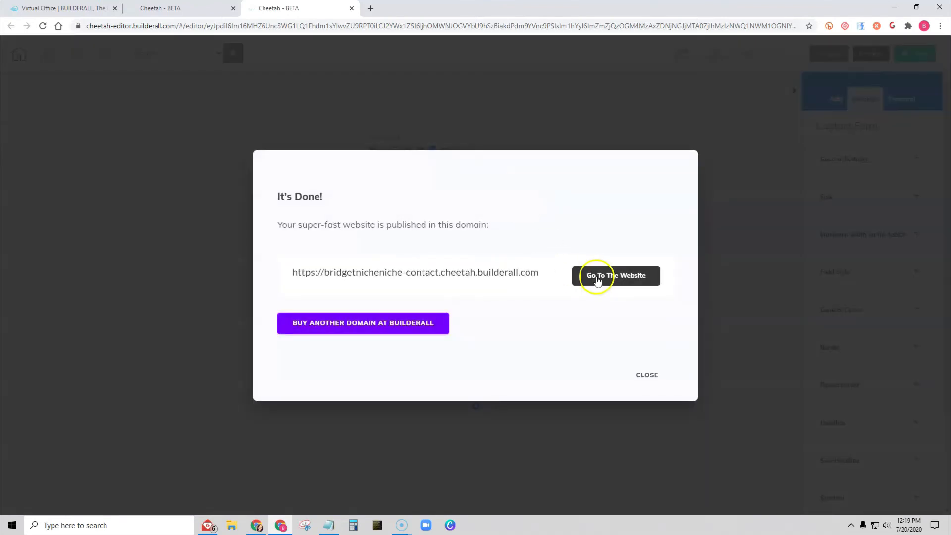
pyautogui.click(596, 275)
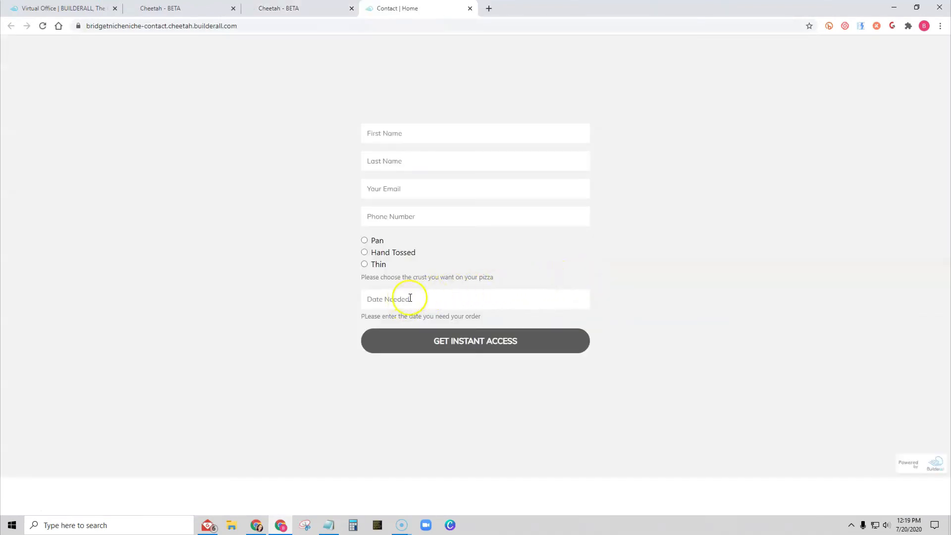
pyautogui.click(410, 299)
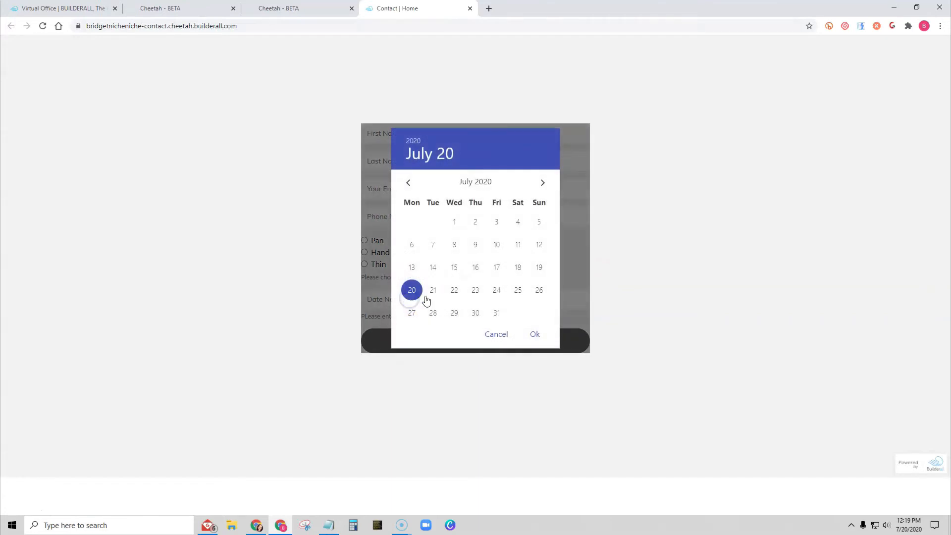
# - Pick July 25, 2020 in the Date Needed date picker, reopen and confirm it, then close the preview tab
pyautogui.click(539, 290)
pyautogui.click(535, 334)
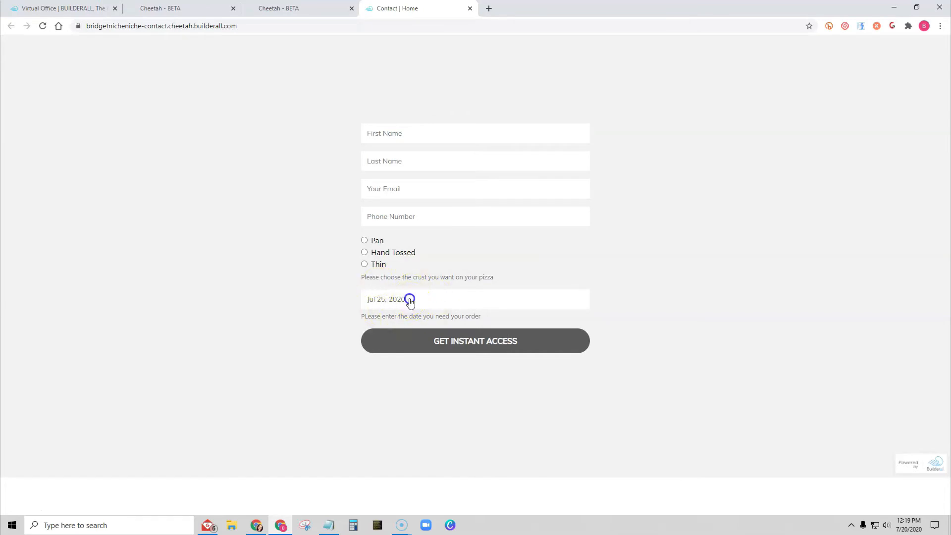
pyautogui.click(409, 299)
pyautogui.click(533, 334)
pyautogui.click(470, 9)
# - Add a Text Area field labelled "Please include any special information regarding your order" with tag "Special info"
pyautogui.click(646, 374)
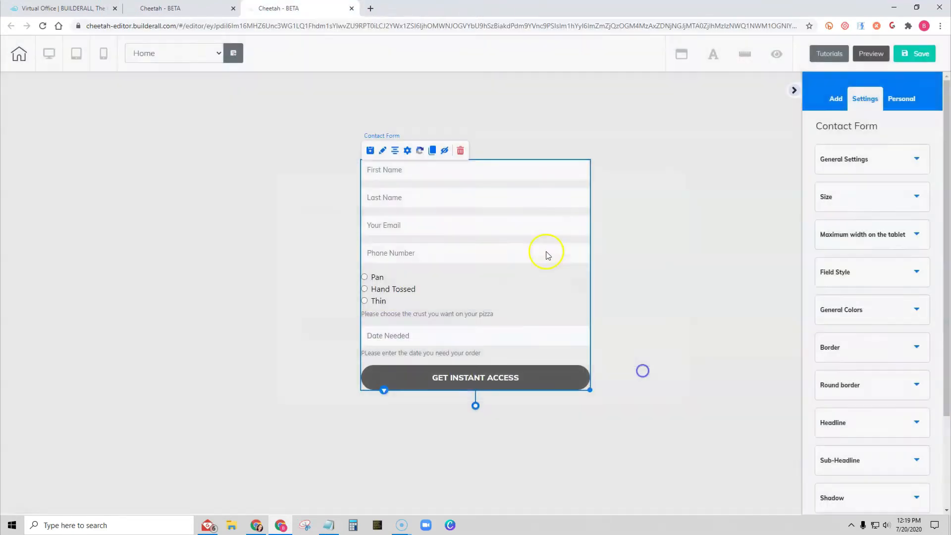
pyautogui.click(408, 150)
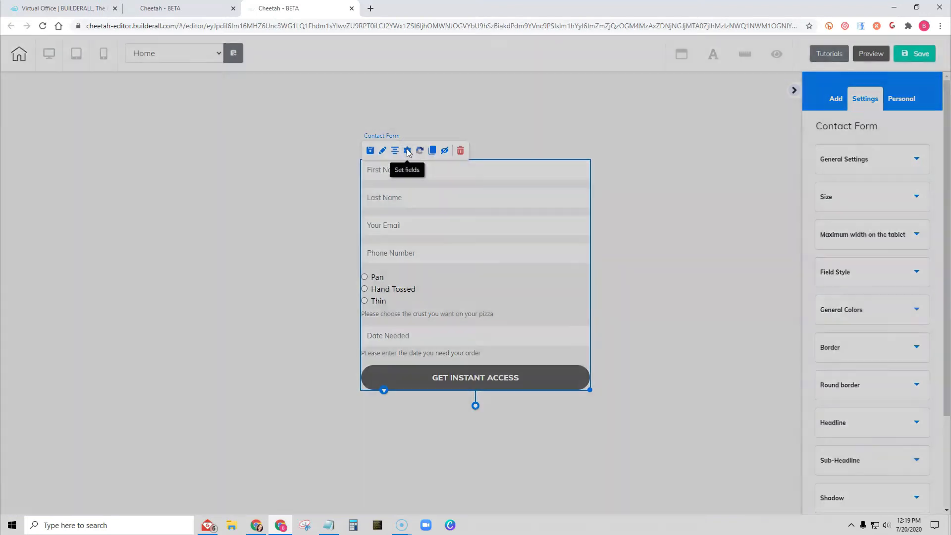
pyautogui.click(407, 150)
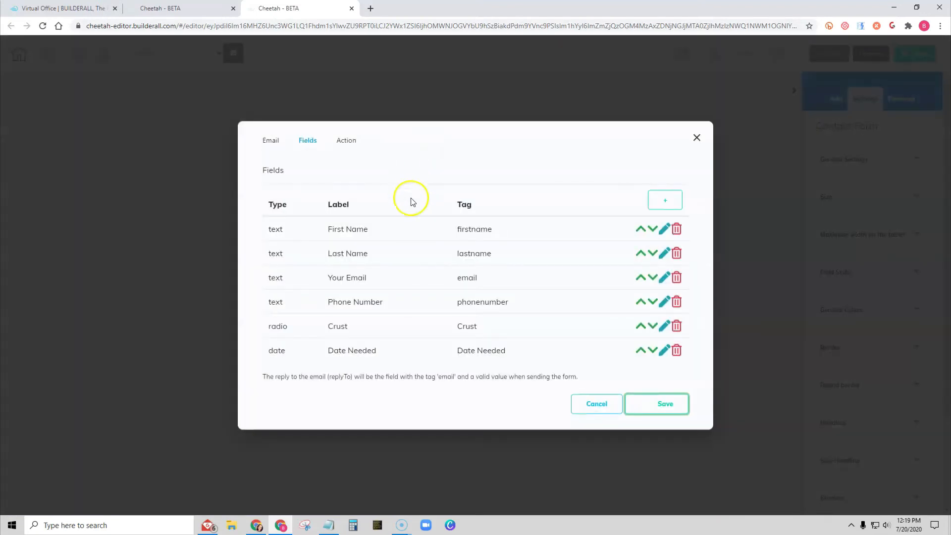
pyautogui.click(662, 200)
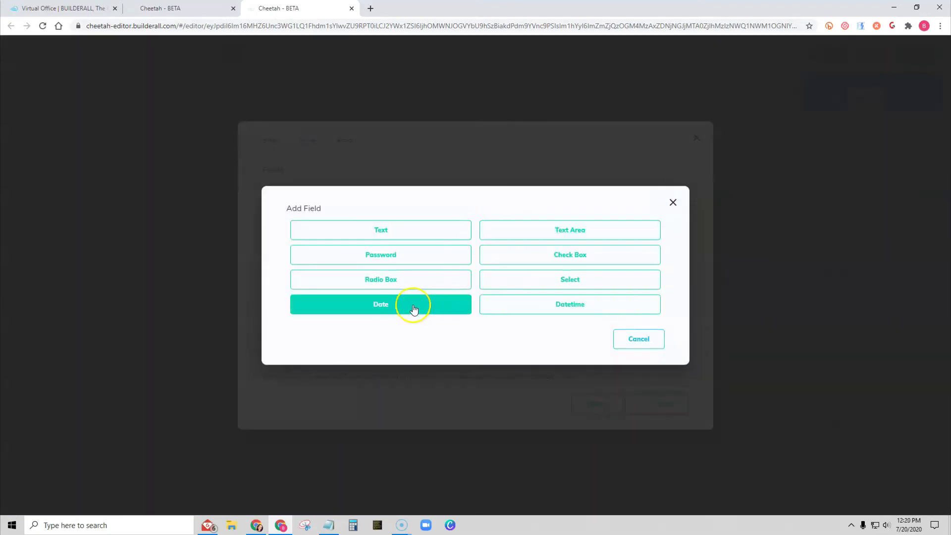
pyautogui.click(579, 232)
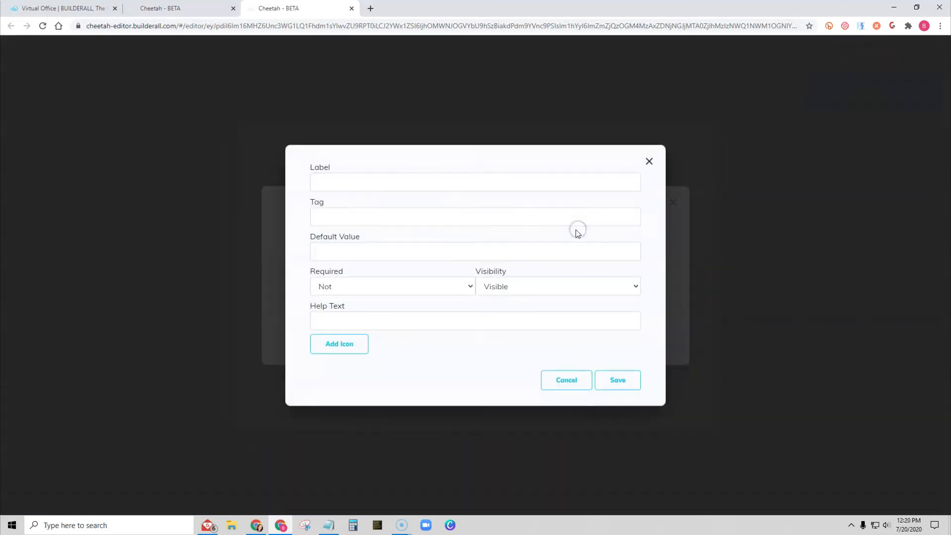
pyautogui.click(355, 181)
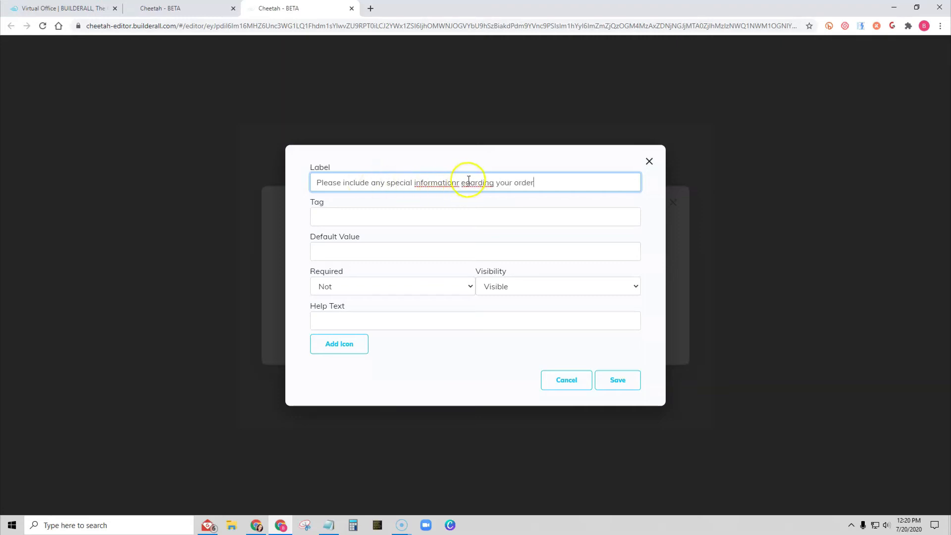
pyautogui.click(454, 185)
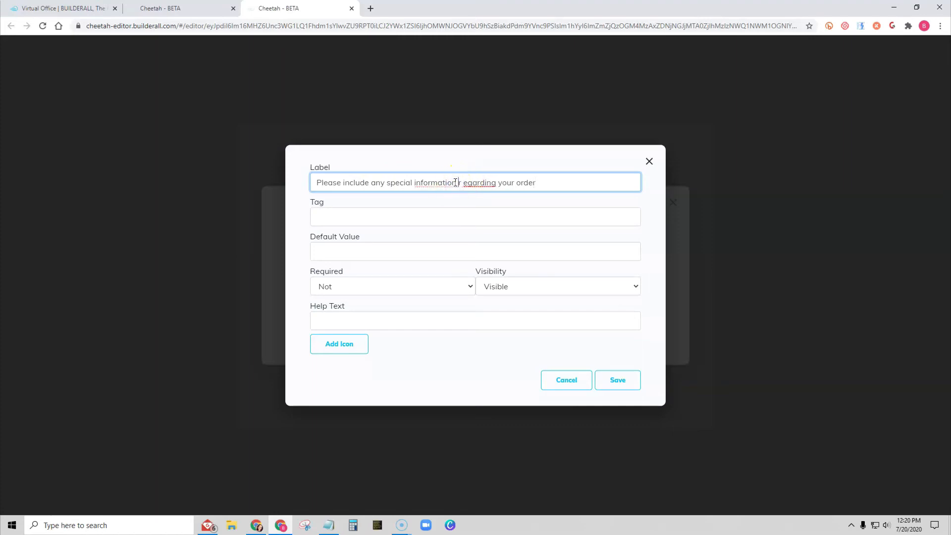
pyautogui.click(463, 184)
pyautogui.write('r')
pyautogui.click(367, 213)
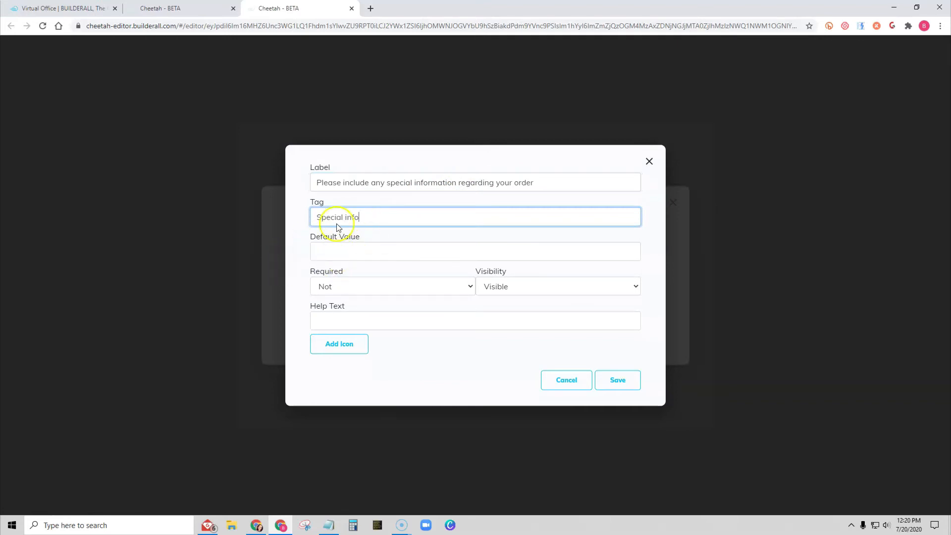
# - Keep the field not required and give it a question-mark icon found by searching the icons for "help"
pyautogui.click(355, 289)
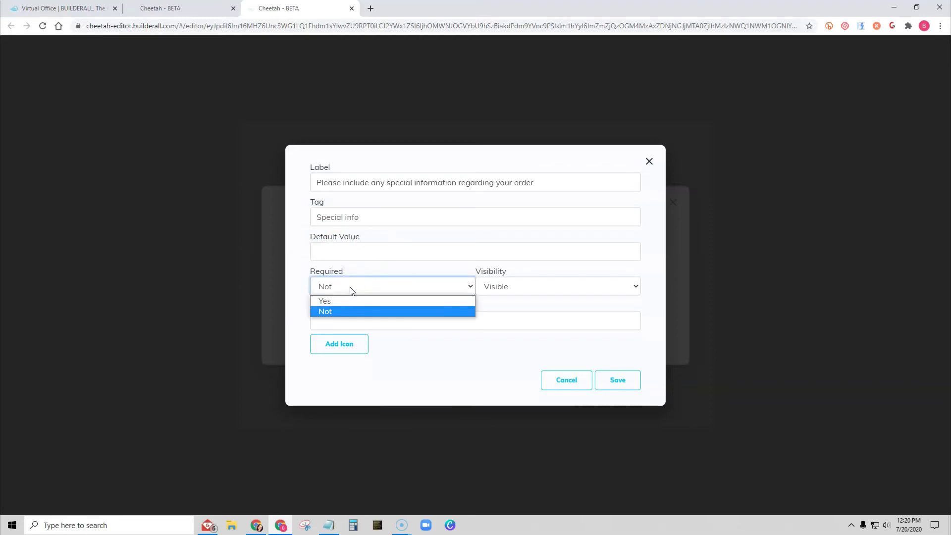
pyautogui.click(349, 311)
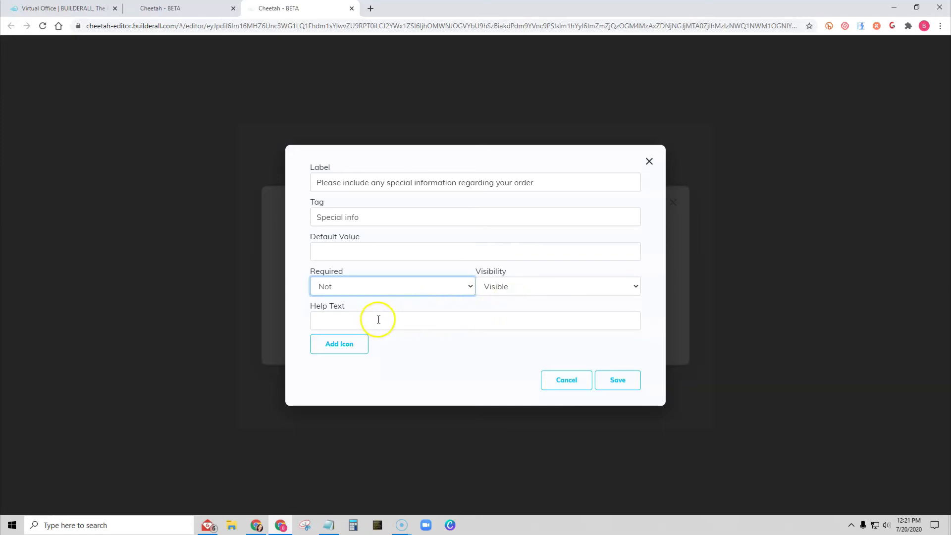
pyautogui.click(358, 346)
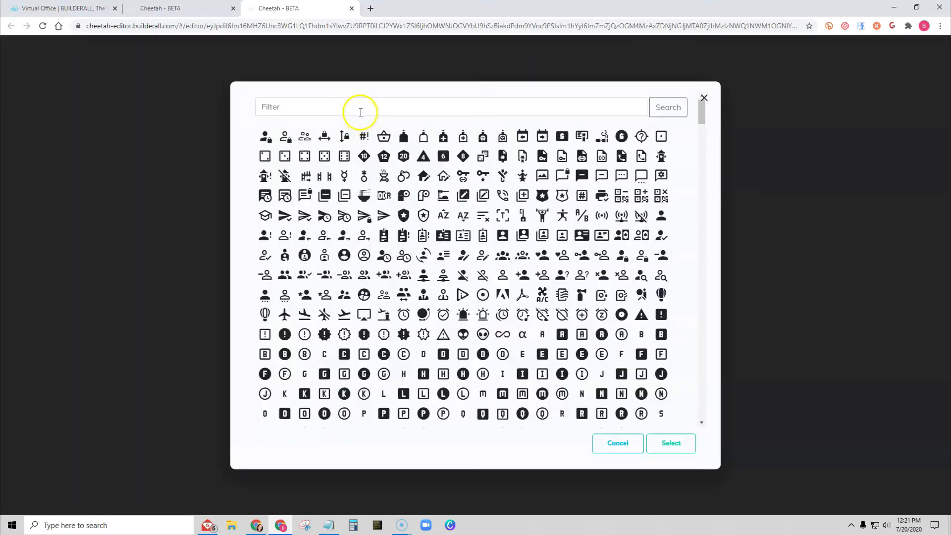
pyautogui.click(361, 112)
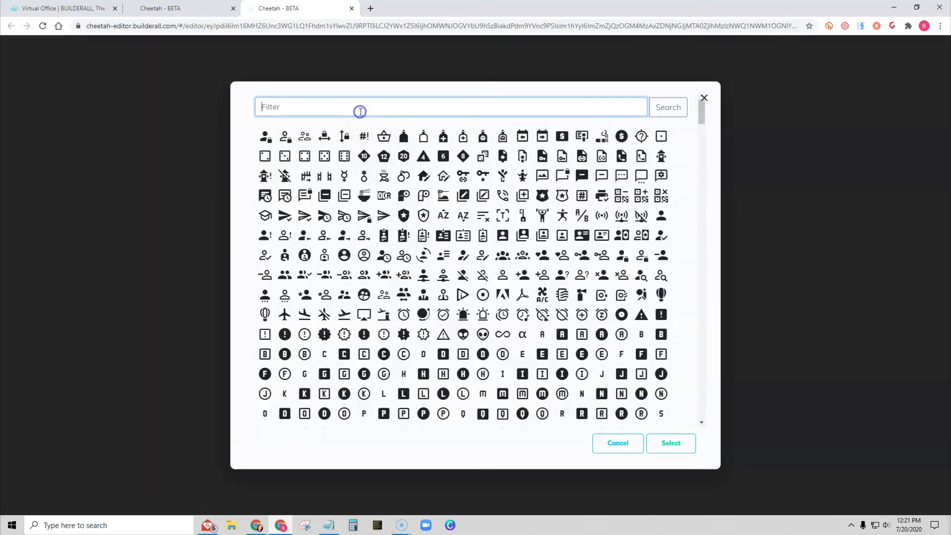
pyautogui.write('help')
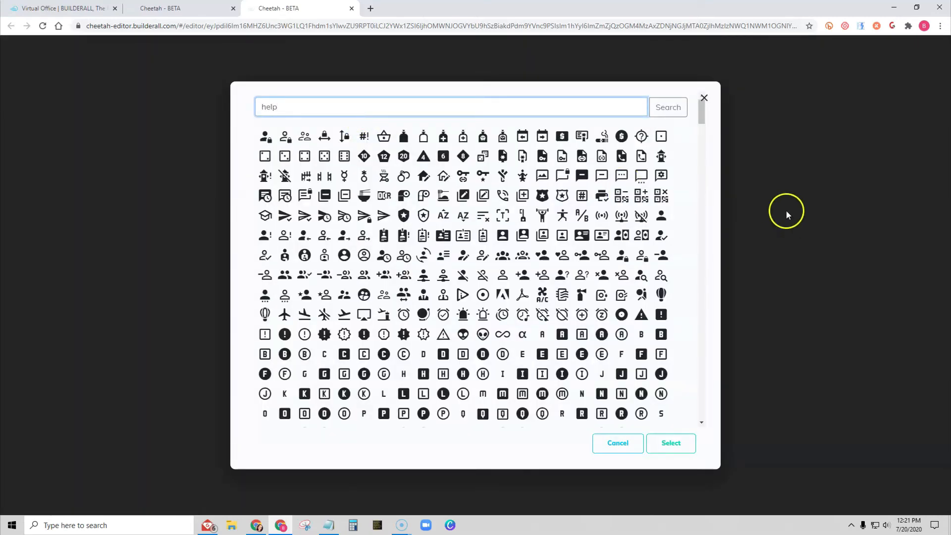
pyautogui.click(672, 104)
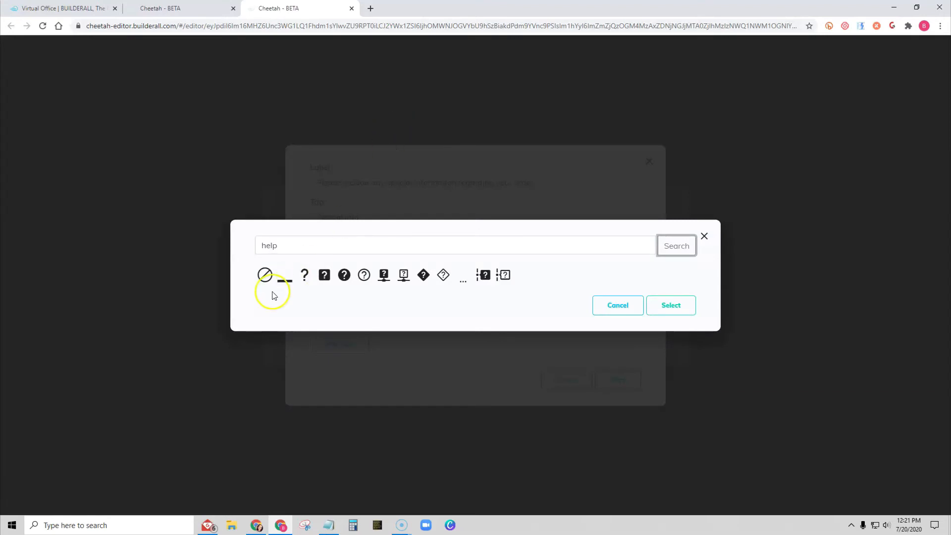
pyautogui.click(306, 275)
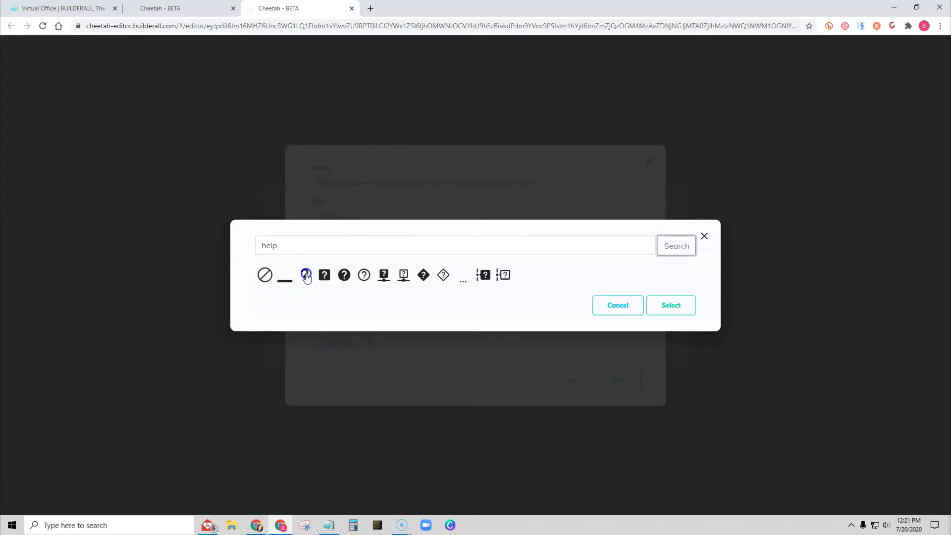
pyautogui.click(670, 306)
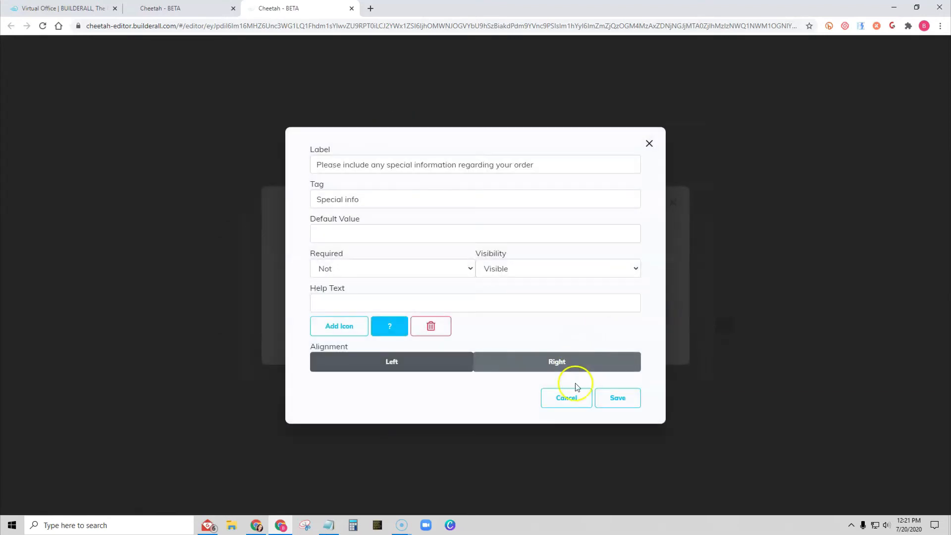
# - Align the icon left, then save the new field and the form's field list
pyautogui.click(386, 362)
pyautogui.click(608, 398)
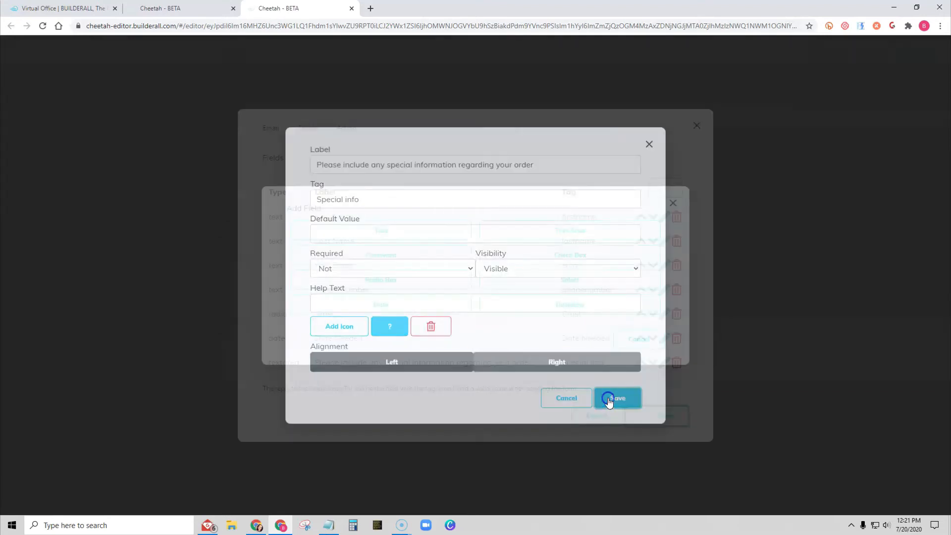
pyautogui.click(668, 417)
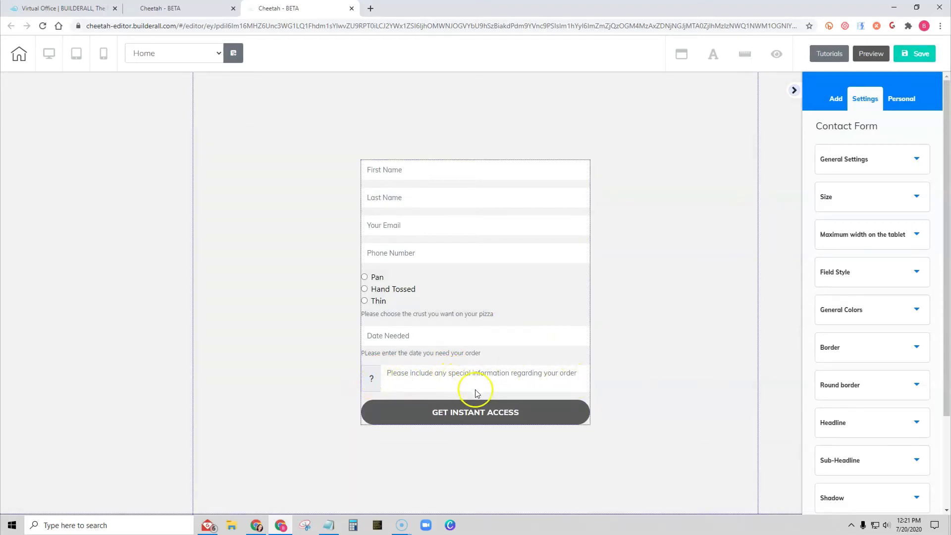
# - Add a required Select field to the contact form with tag and label "Toppings"
pyautogui.click(469, 214)
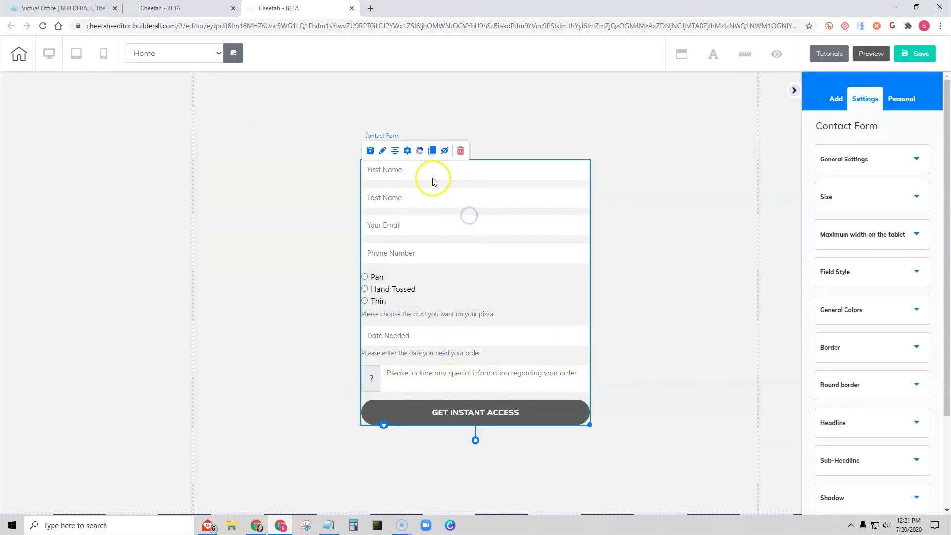
pyautogui.click(408, 151)
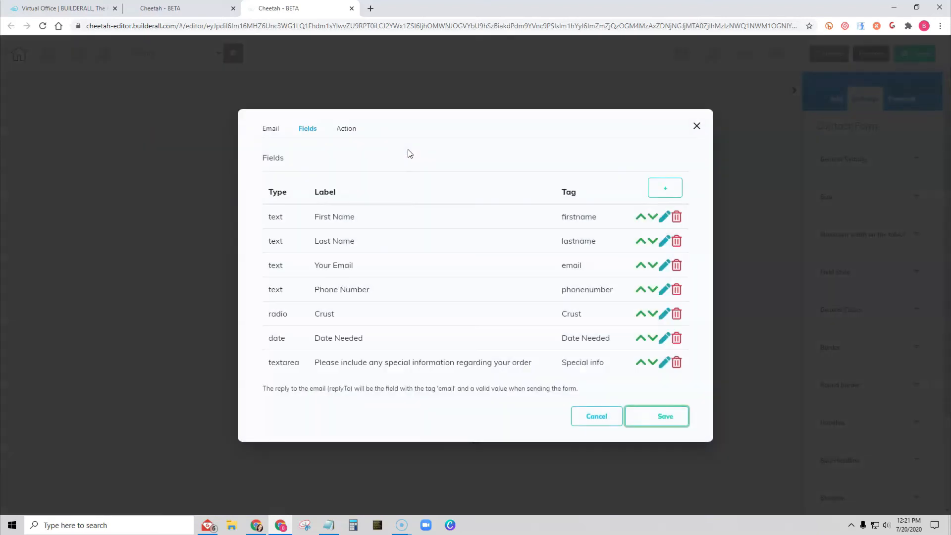
pyautogui.click(659, 188)
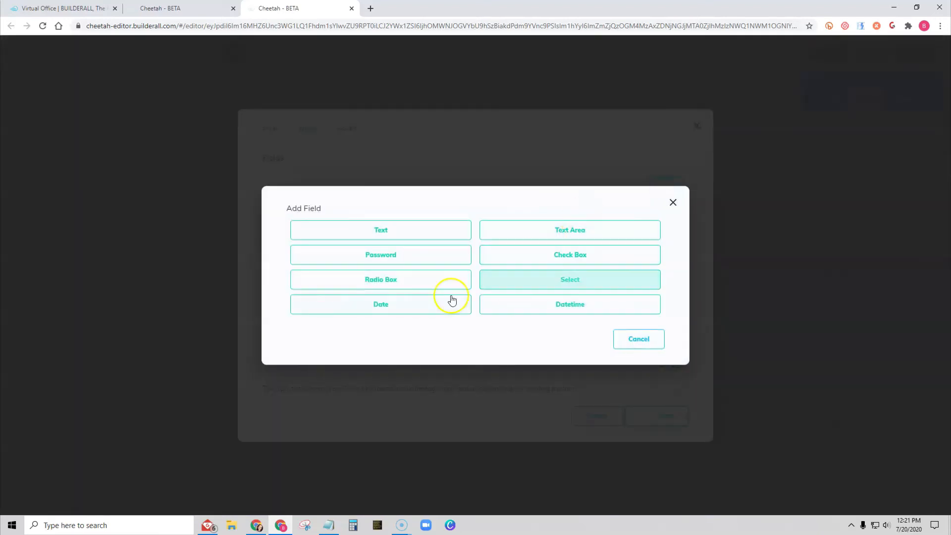
pyautogui.click(569, 255)
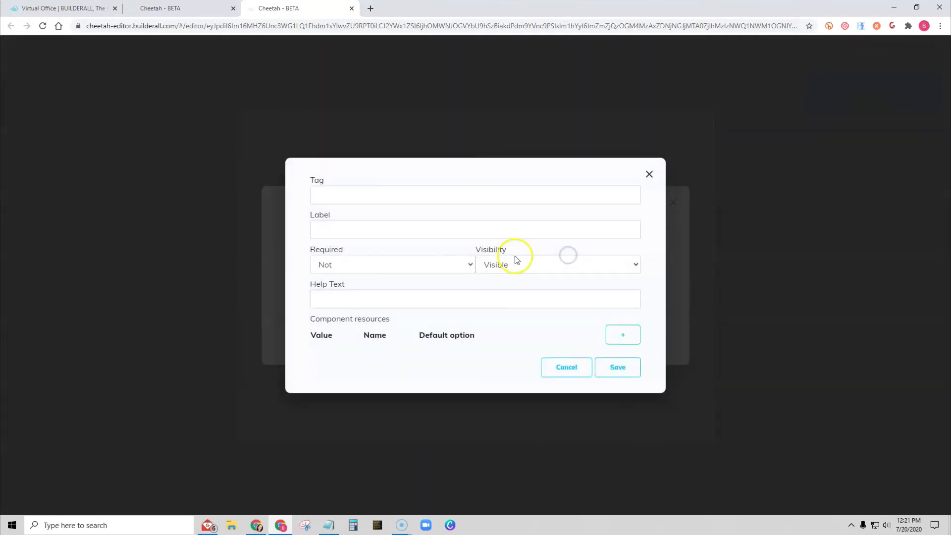
pyautogui.click(380, 192)
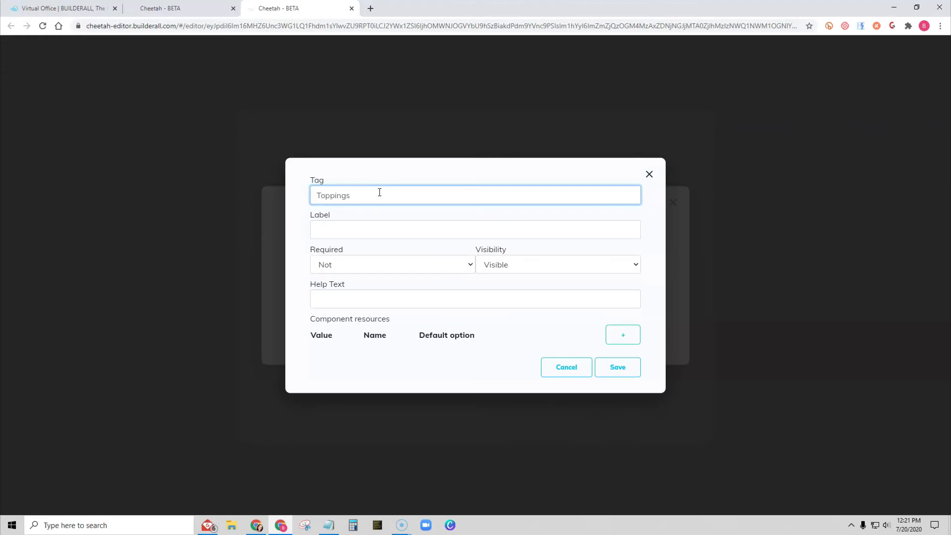
pyautogui.click(392, 230)
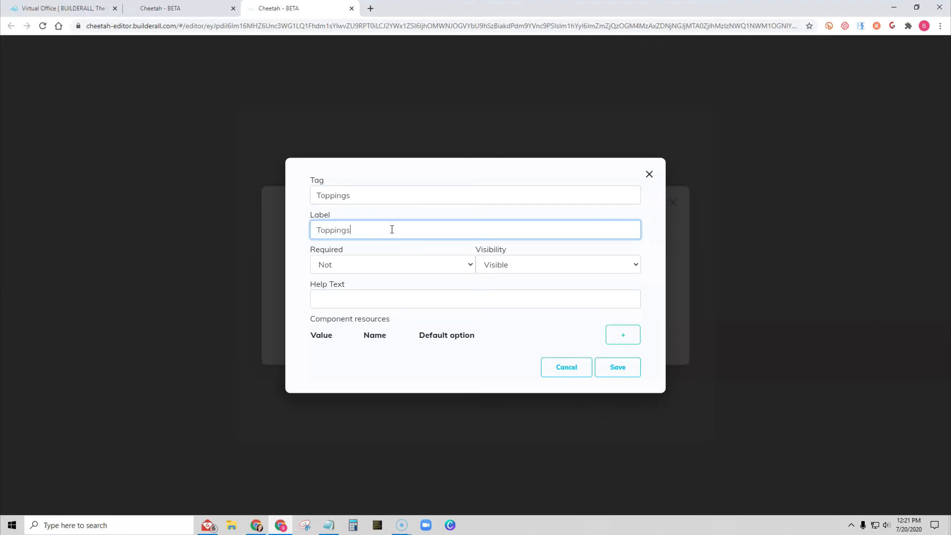
pyautogui.click(378, 265)
pyautogui.click(376, 276)
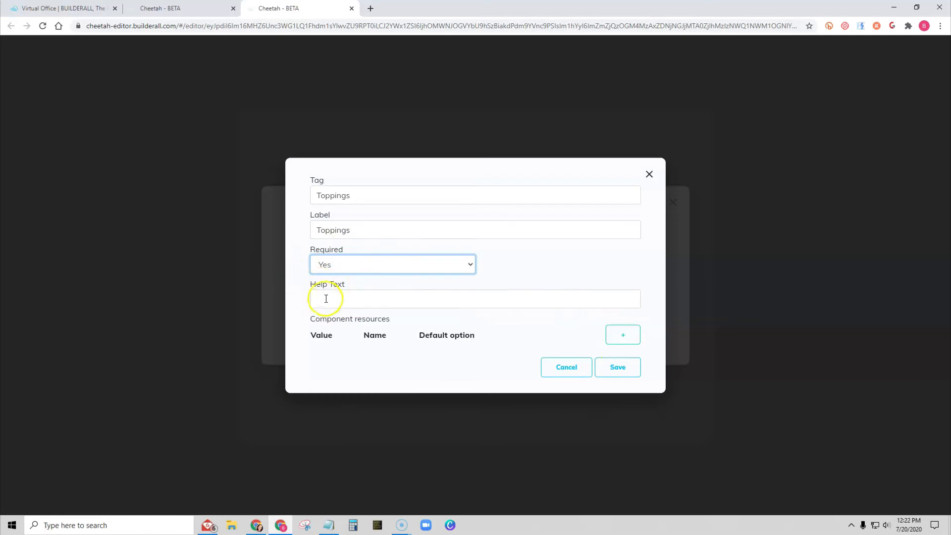
# - Add a Cheese option to the Toppings select with value and name "Cheese"
pyautogui.click(622, 335)
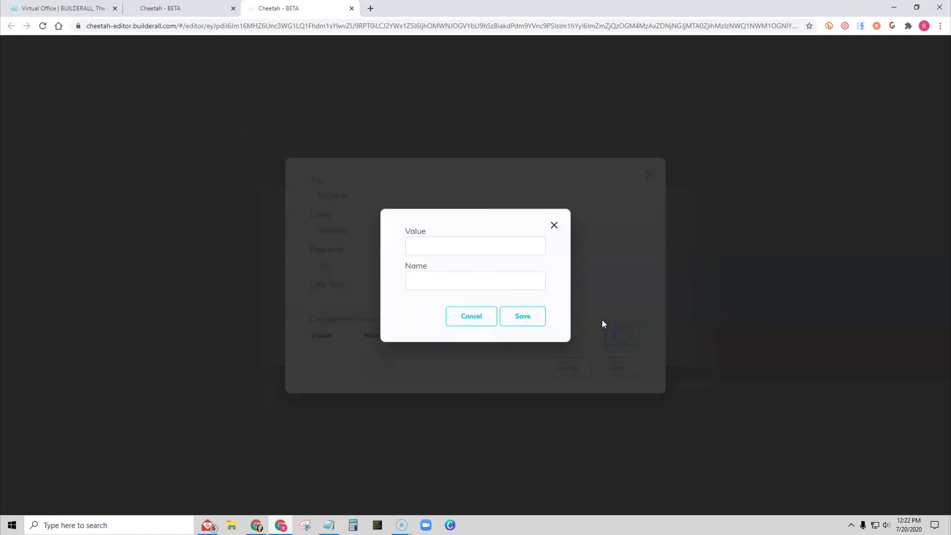
pyautogui.click(435, 243)
pyautogui.write('Cheese')
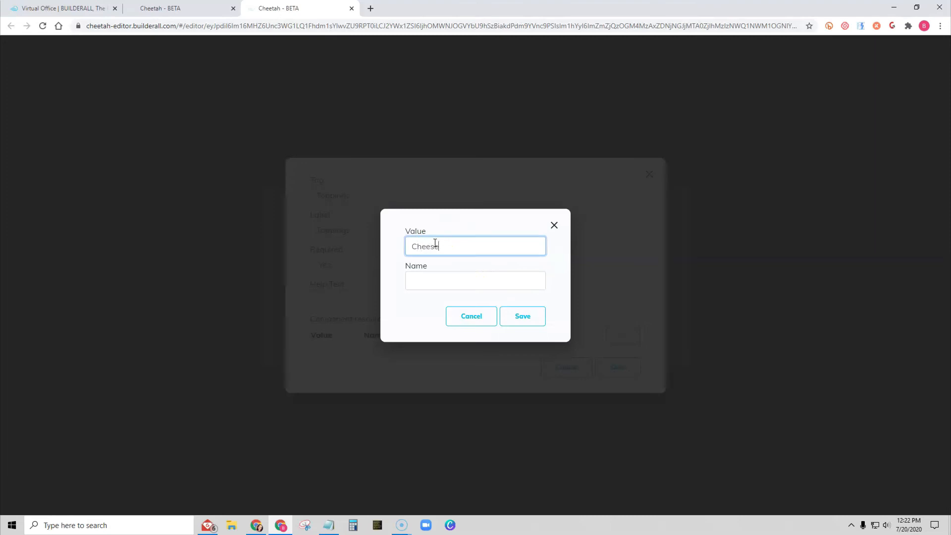
pyautogui.click(438, 274)
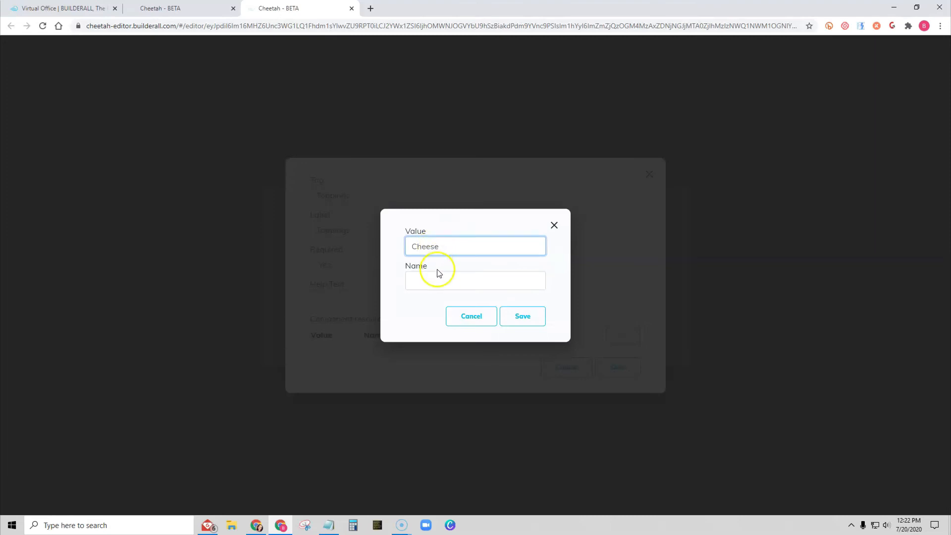
pyautogui.write('Cheese')
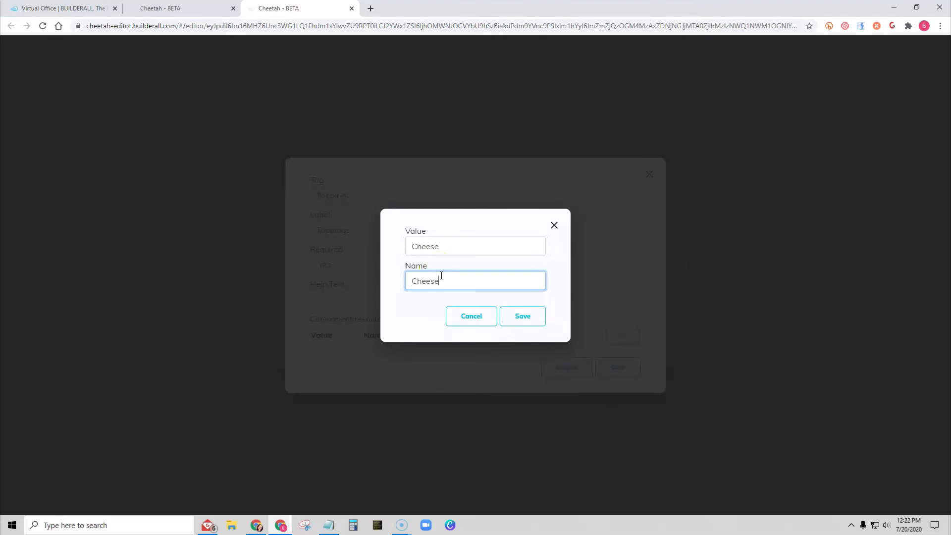
pyautogui.click(526, 318)
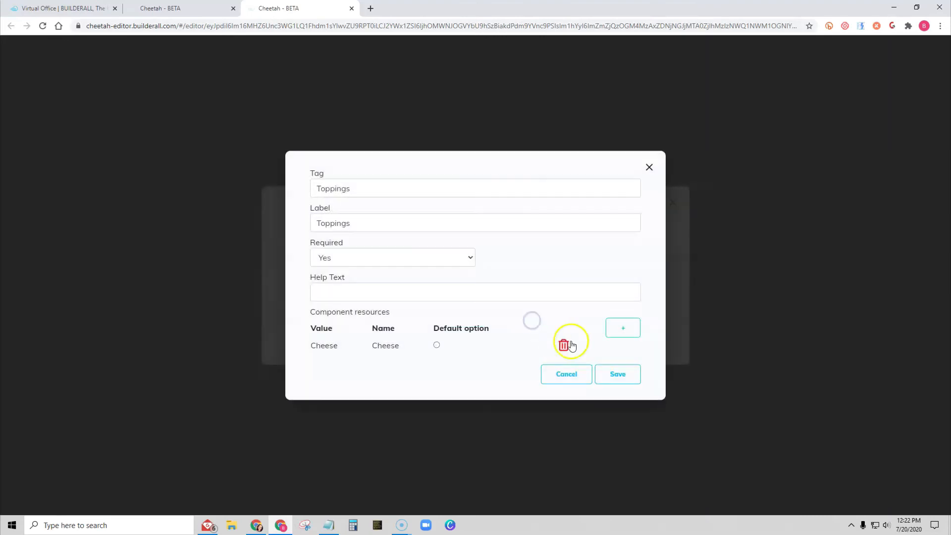
# - Add a second Toppings option with value "Pepporoni" and name corrected to "Pepperoni"
pyautogui.click(626, 328)
pyautogui.click(421, 245)
pyautogui.write('Pepporoni')
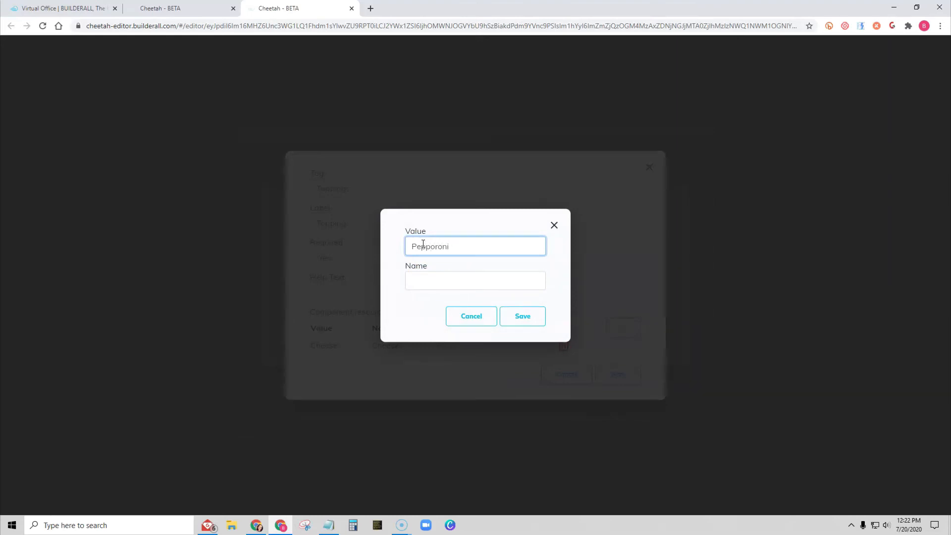
pyautogui.press('Tab')
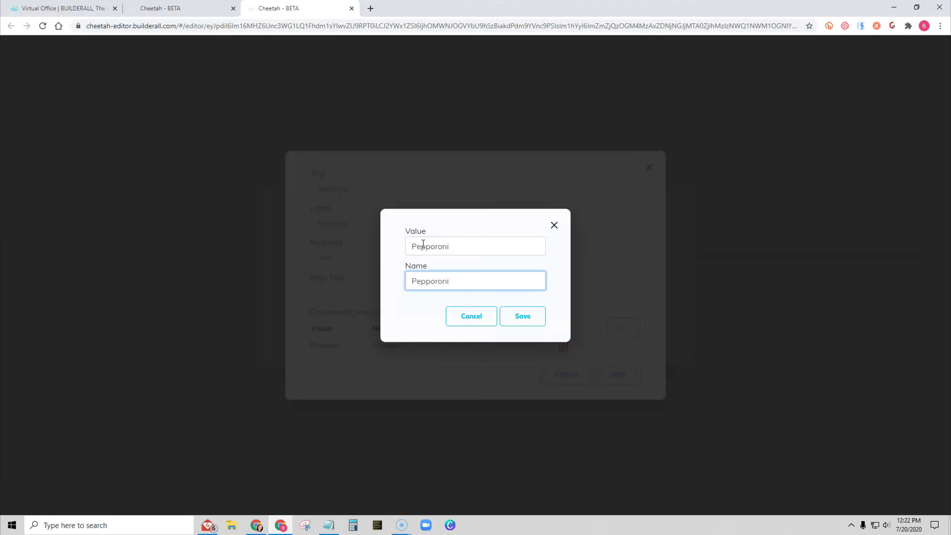
pyautogui.rightClick(434, 280)
pyautogui.click(452, 289)
pyautogui.click(522, 315)
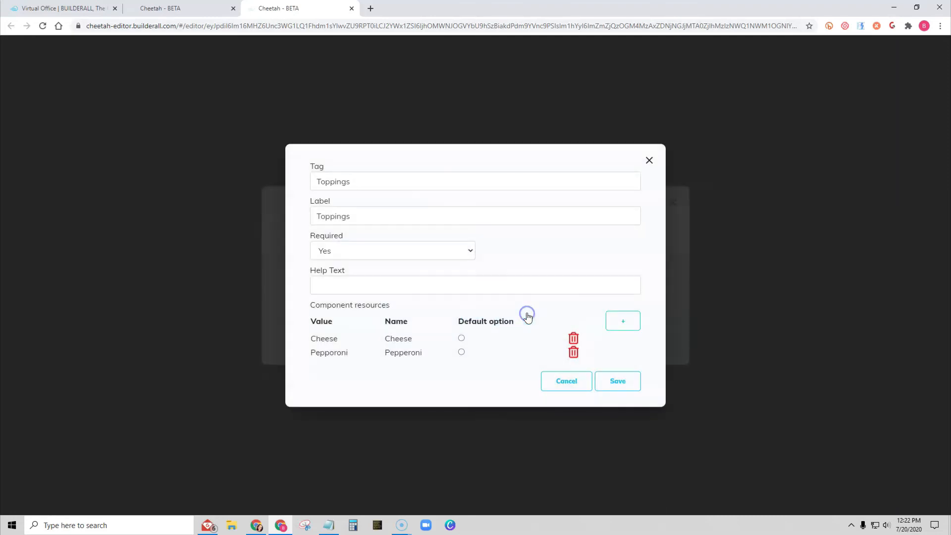
# - Add a Sausage option with value and name "Sausage" to the Toppings field, then save the field and the form's field list
pyautogui.click(623, 321)
pyautogui.click(439, 246)
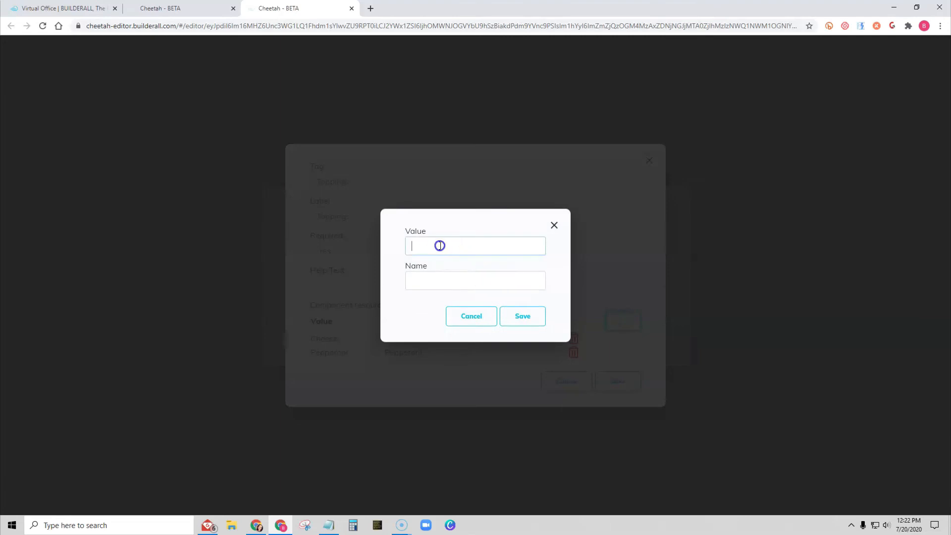
pyautogui.write('Sausage')
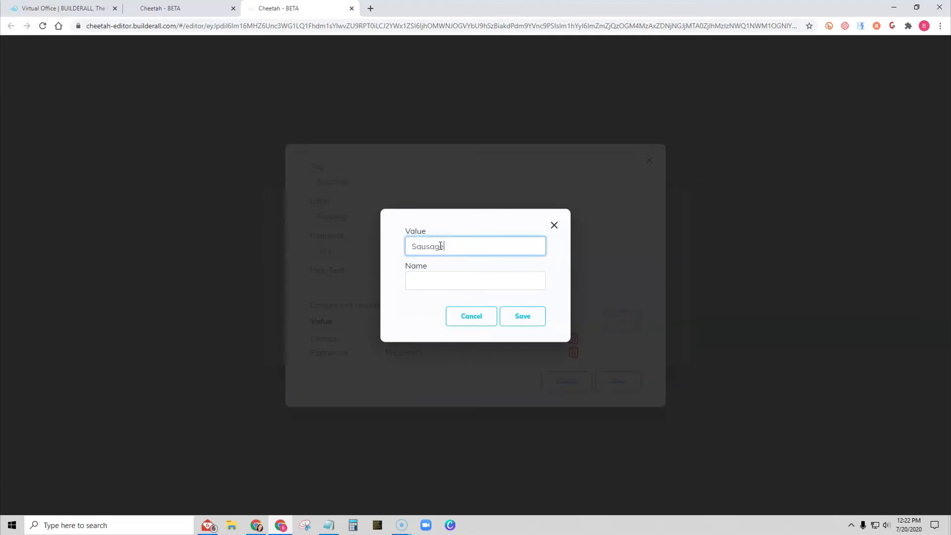
pyautogui.click(439, 276)
pyautogui.write('Sausage')
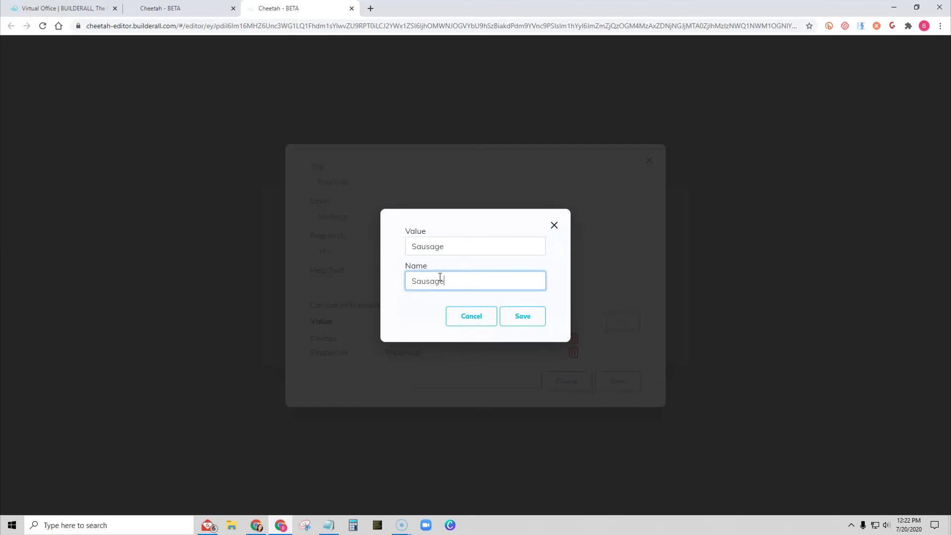
pyautogui.click(520, 319)
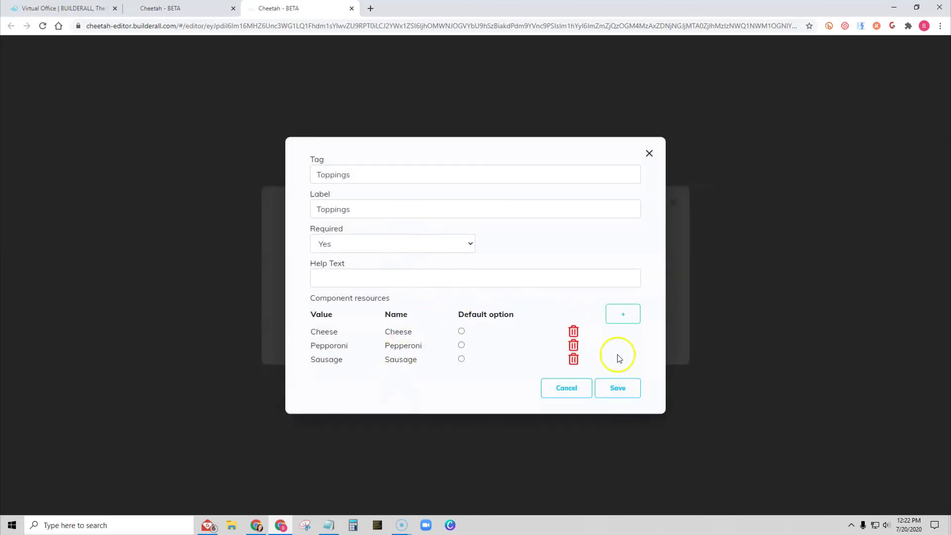
pyautogui.click(628, 388)
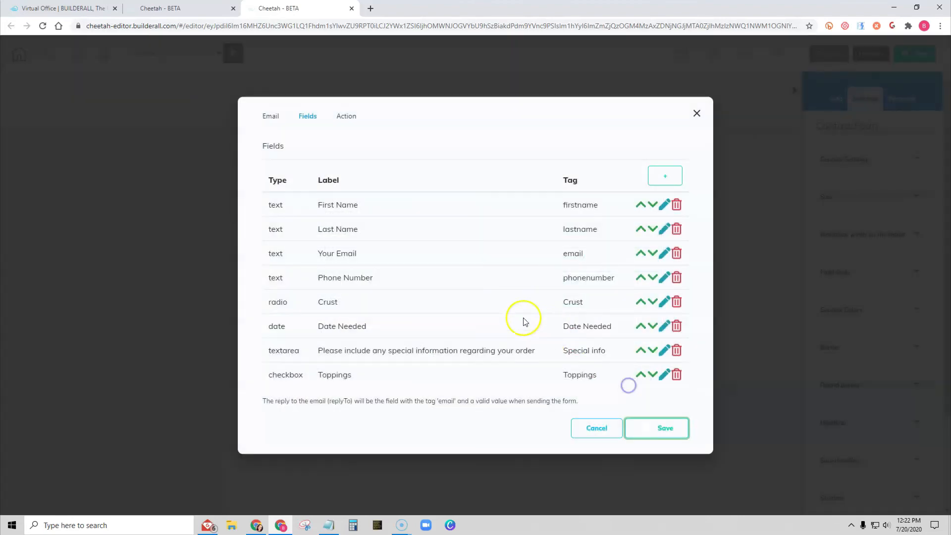
pyautogui.click(656, 429)
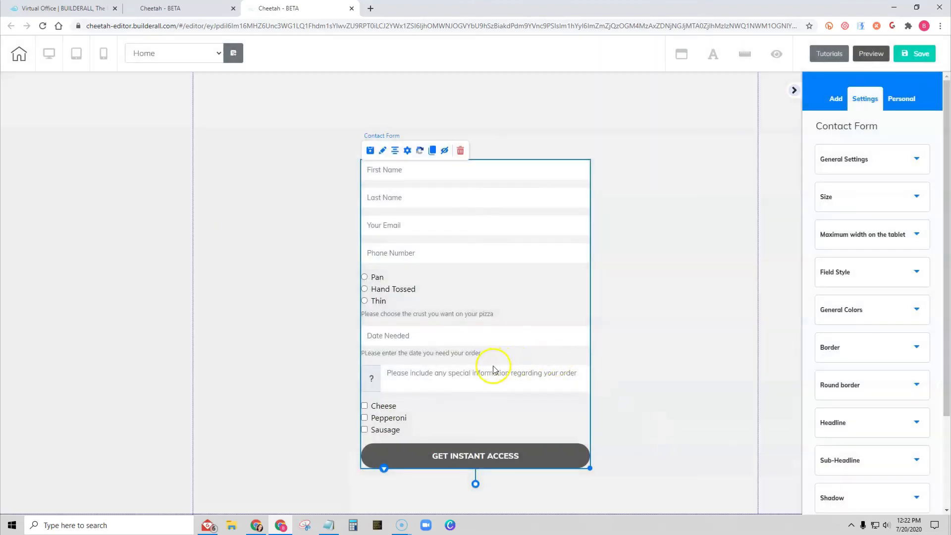
# - Save and publish the site, then open the published website
pyautogui.click(899, 57)
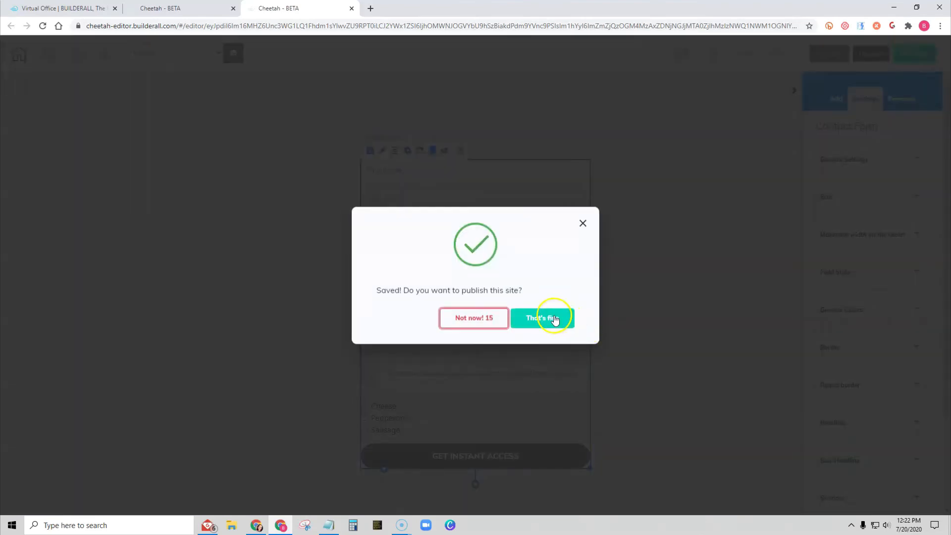
pyautogui.click(548, 318)
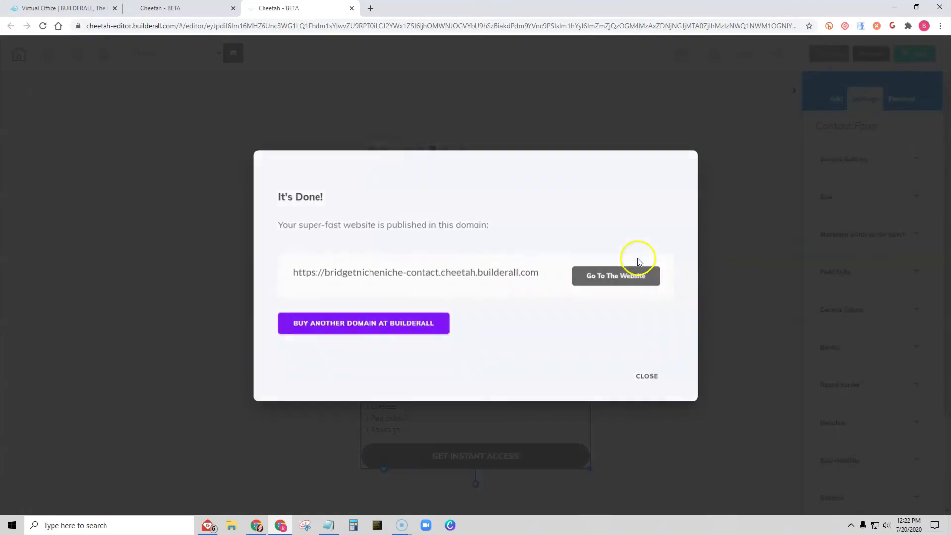
pyautogui.click(637, 276)
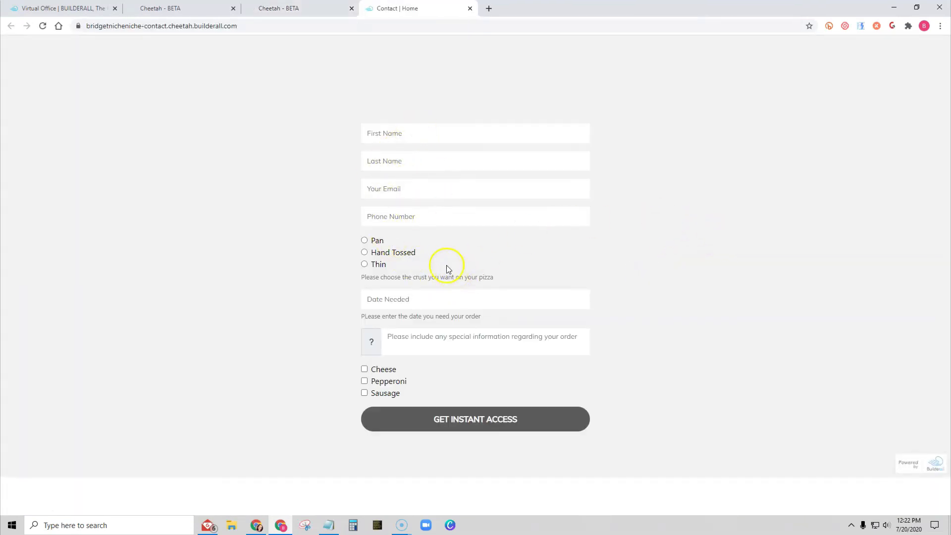
# - Test the live form by choosing crust options, entering sample special information and ticking topping boxes, then close the tab
pyautogui.click(365, 253)
pyautogui.click(364, 264)
pyautogui.click(365, 241)
pyautogui.click(399, 338)
pyautogui.write('vb')
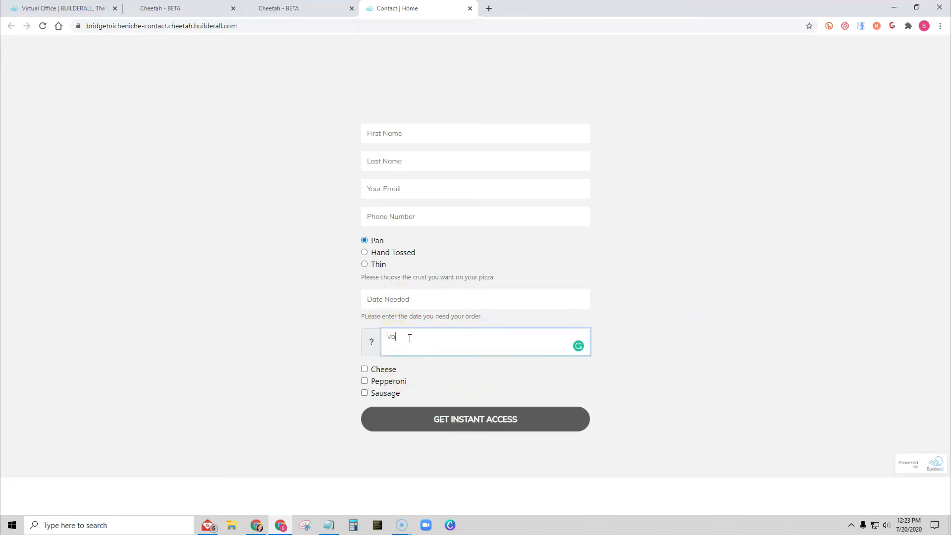
pyautogui.write('xcvbzxcbzcvbxzcvbxcvbcvb')
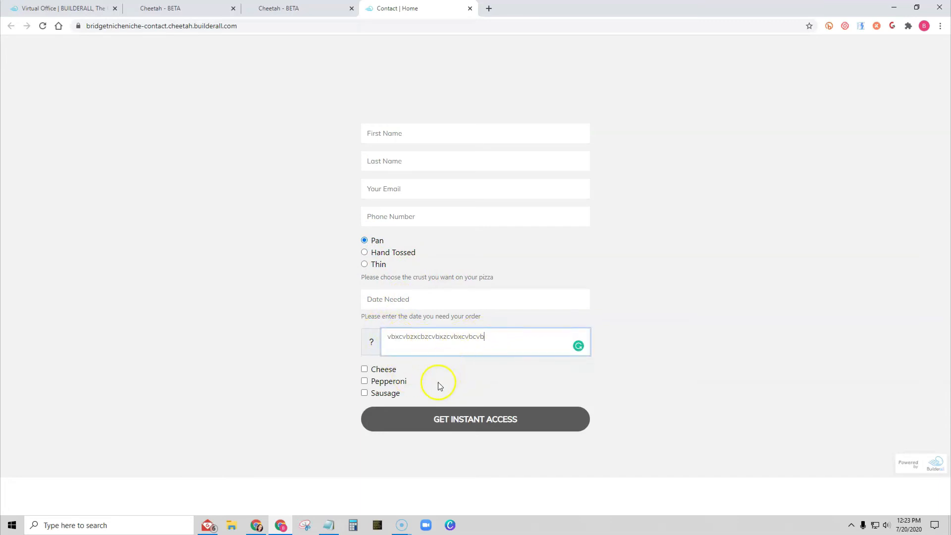
pyautogui.click(365, 369)
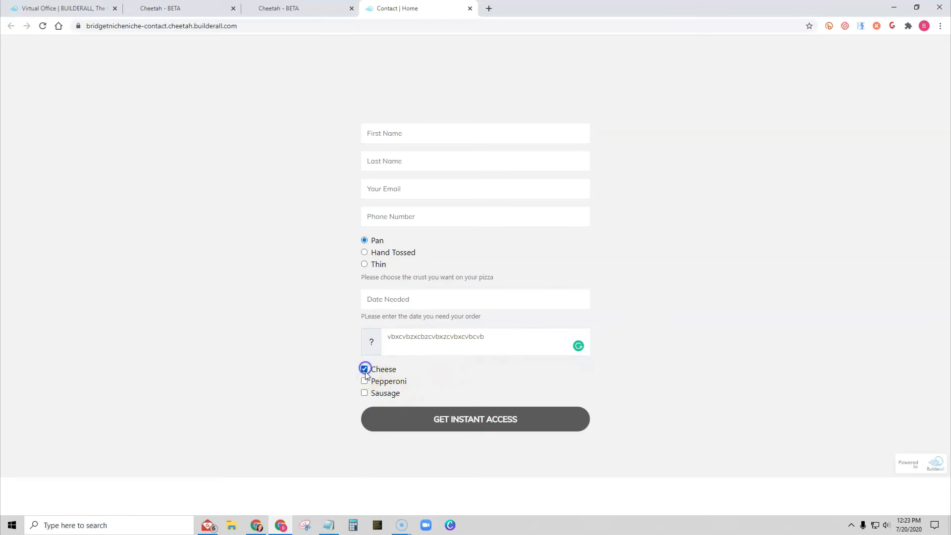
pyautogui.click(365, 380)
pyautogui.click(364, 394)
pyautogui.click(365, 381)
pyautogui.click(365, 371)
pyautogui.click(364, 394)
pyautogui.click(365, 381)
pyautogui.click(364, 393)
pyautogui.click(364, 368)
pyautogui.click(469, 10)
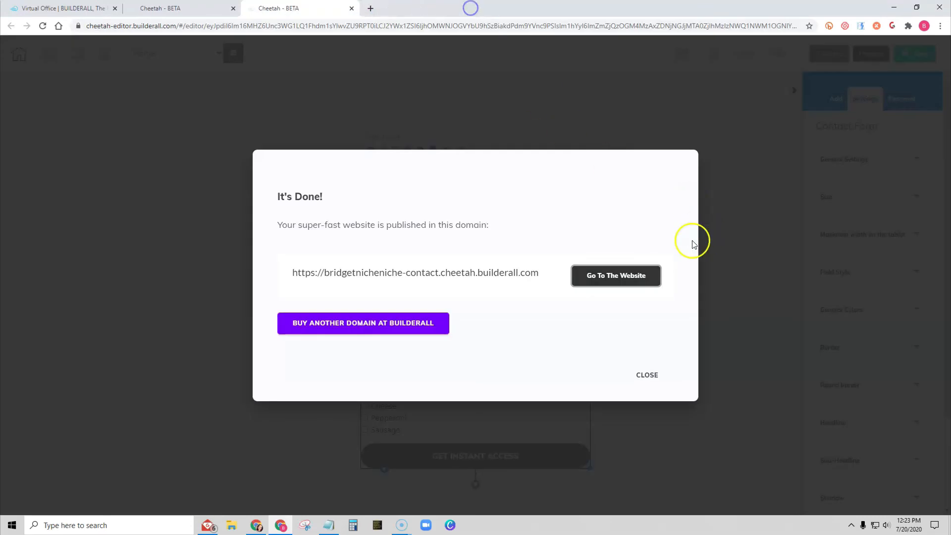
# - Add a required Select field to the contact form with tag and label "Pick or Delivery"
pyautogui.click(636, 374)
pyautogui.scroll(-1, 520, 273)
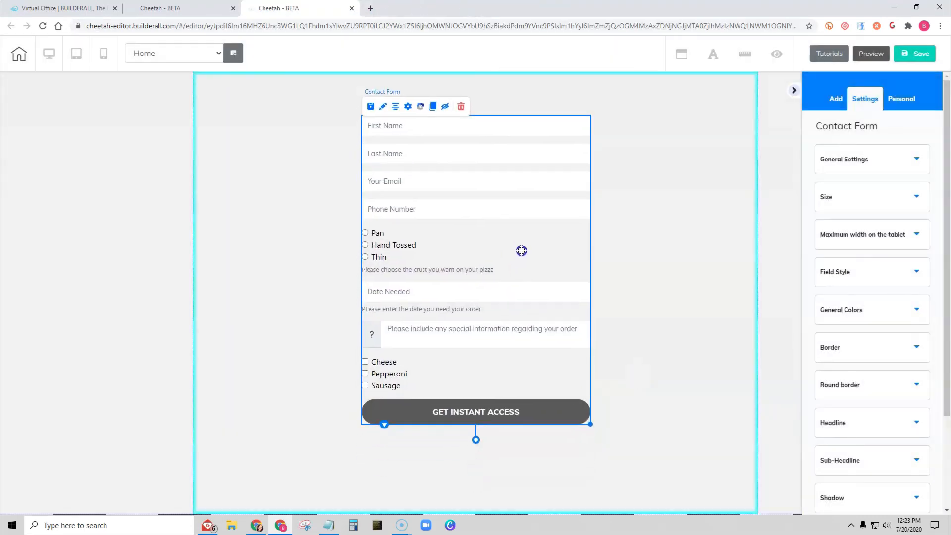
pyautogui.click(408, 106)
pyautogui.click(667, 176)
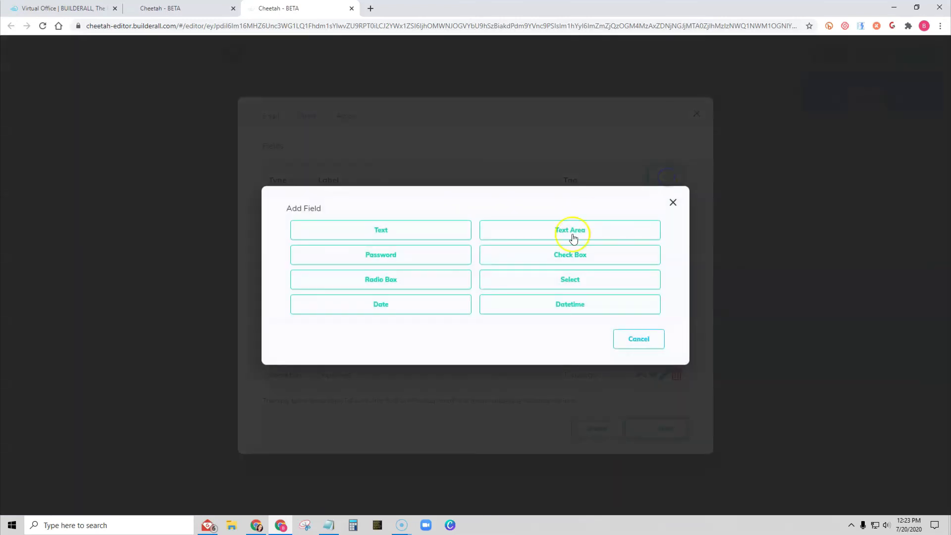
pyautogui.click(565, 281)
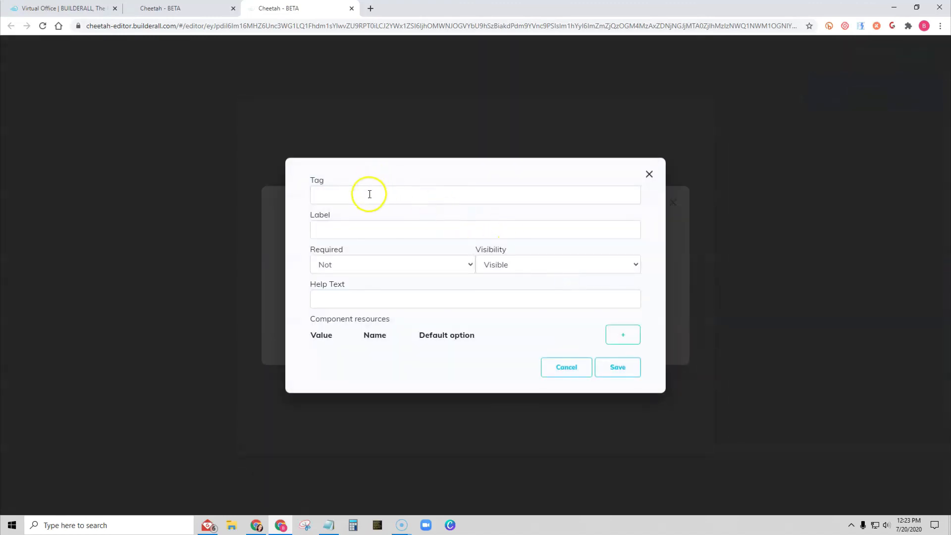
pyautogui.click(369, 194)
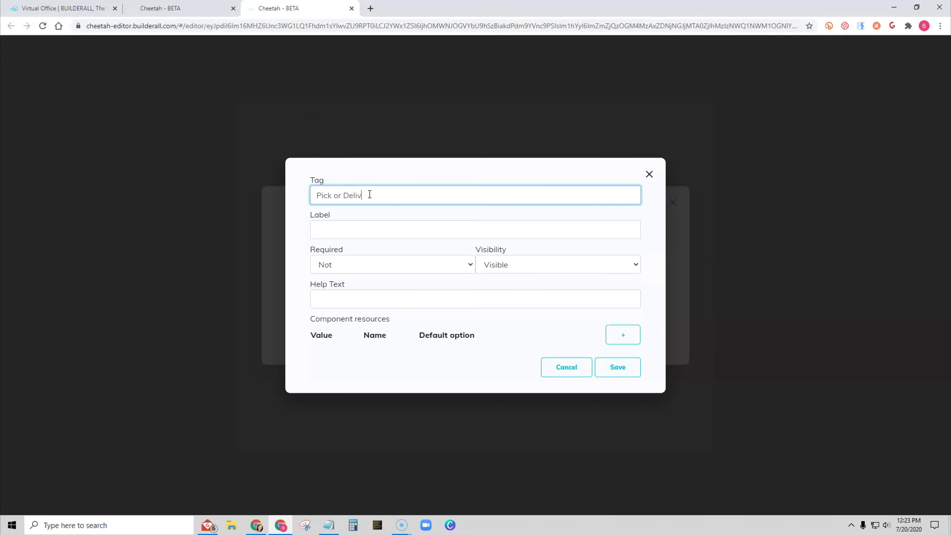
pyautogui.press('Tab')
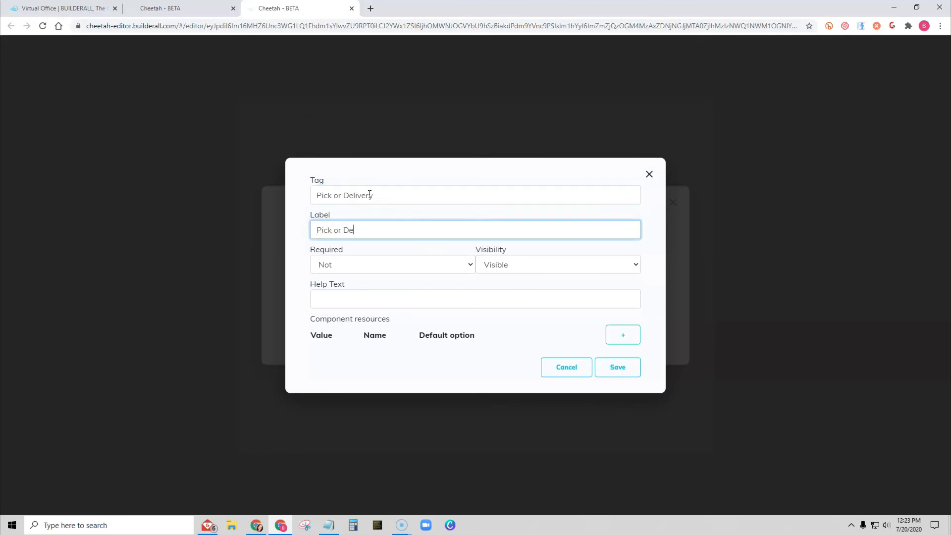
pyautogui.press('Tab')
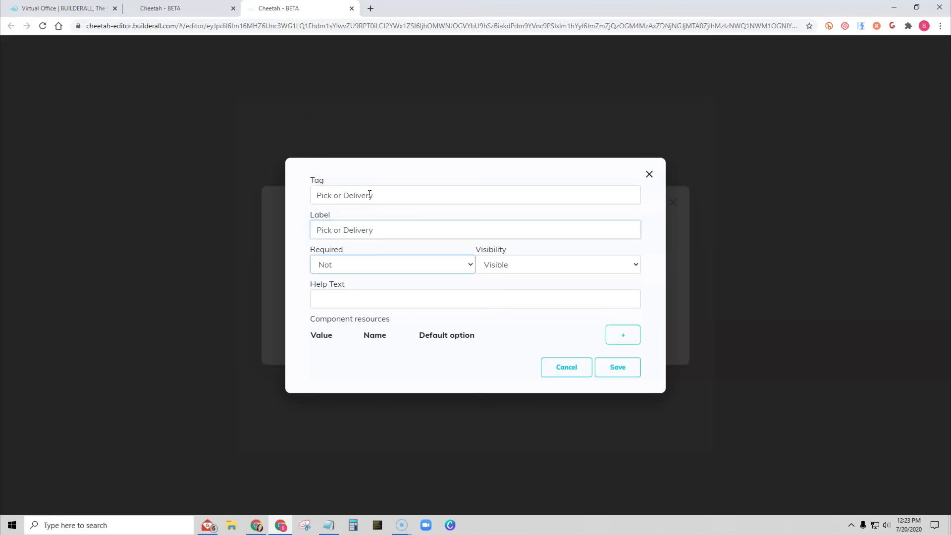
pyautogui.click(352, 266)
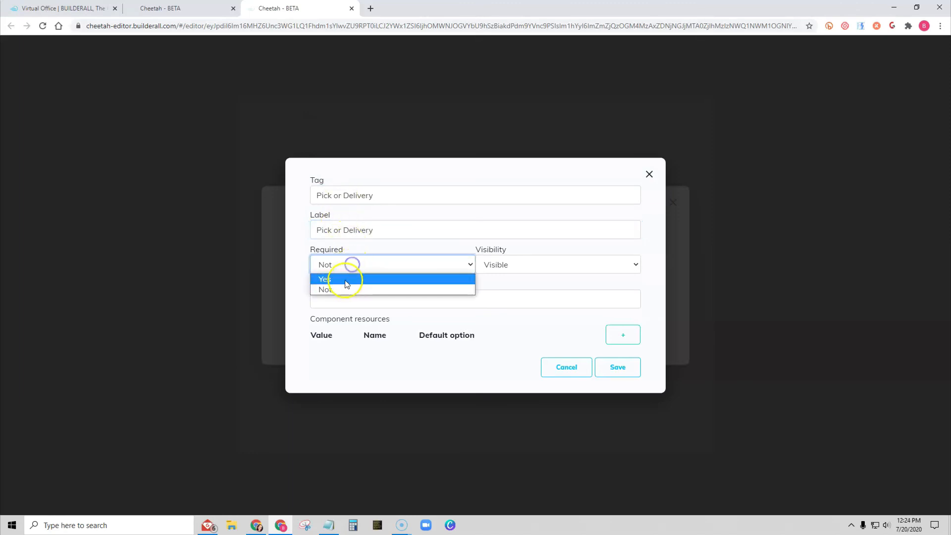
pyautogui.click(346, 277)
# - Add "Pick up" and "Delivery" options with matching values and names, then save the field and the form's field list
pyautogui.click(619, 335)
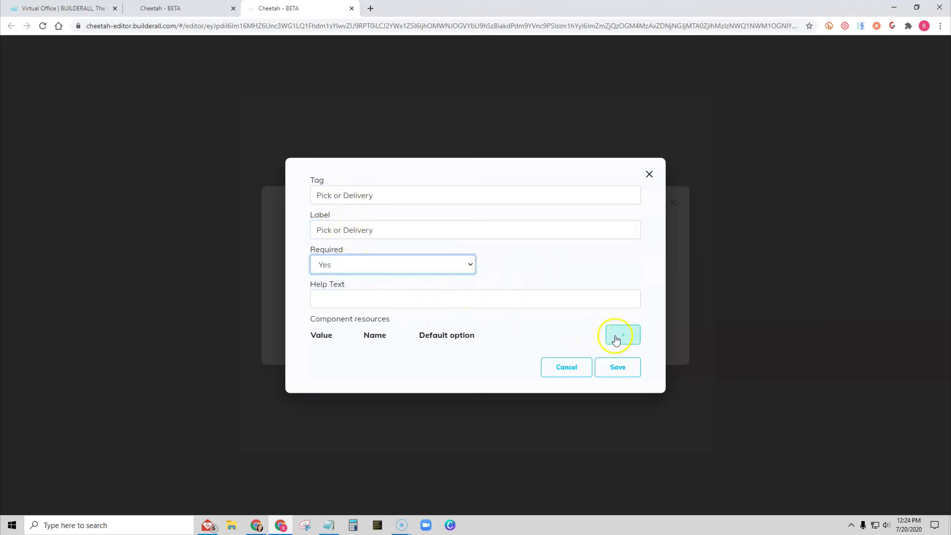
pyautogui.click(437, 249)
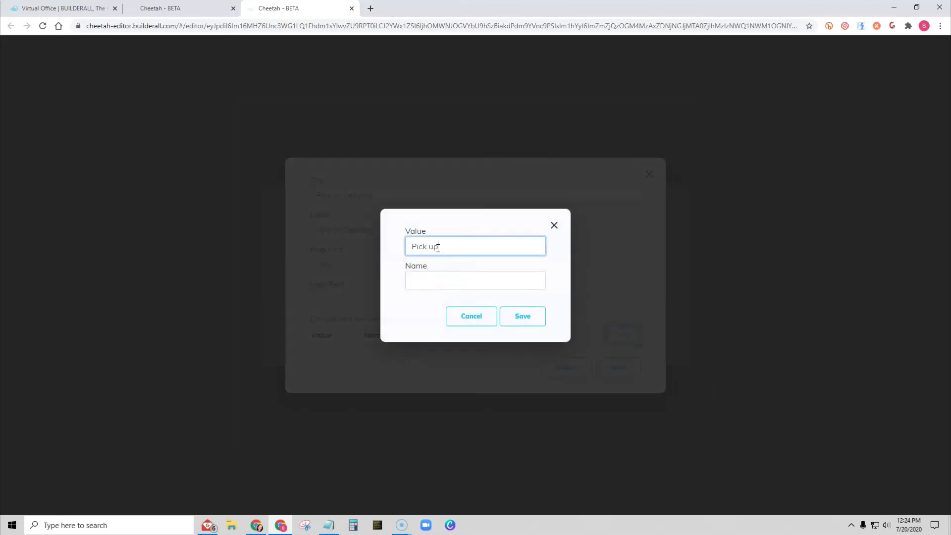
pyautogui.press('Tab')
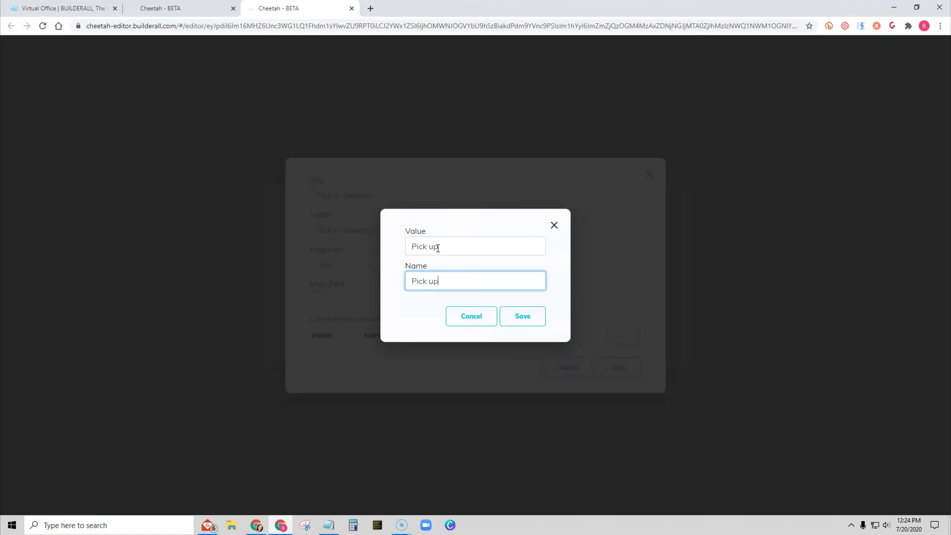
pyautogui.click(522, 316)
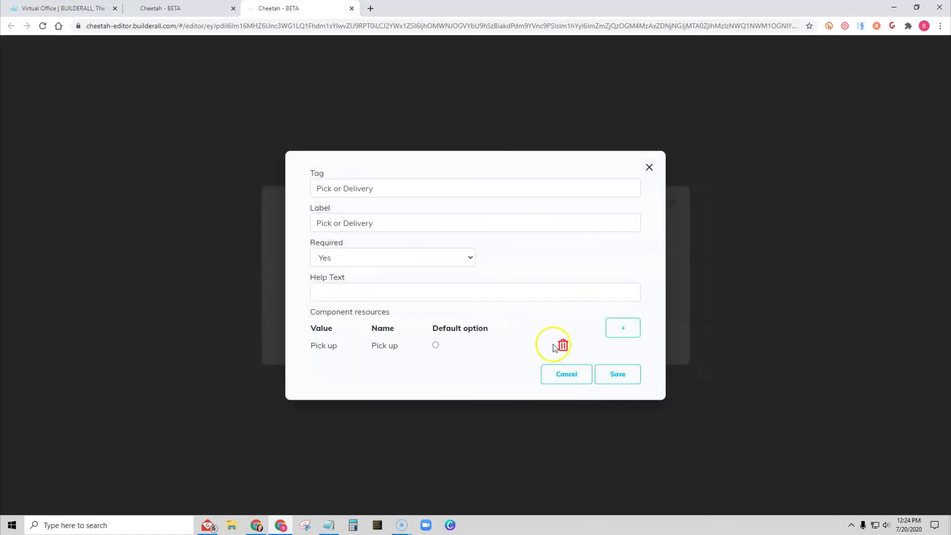
pyautogui.click(635, 332)
pyautogui.click(446, 249)
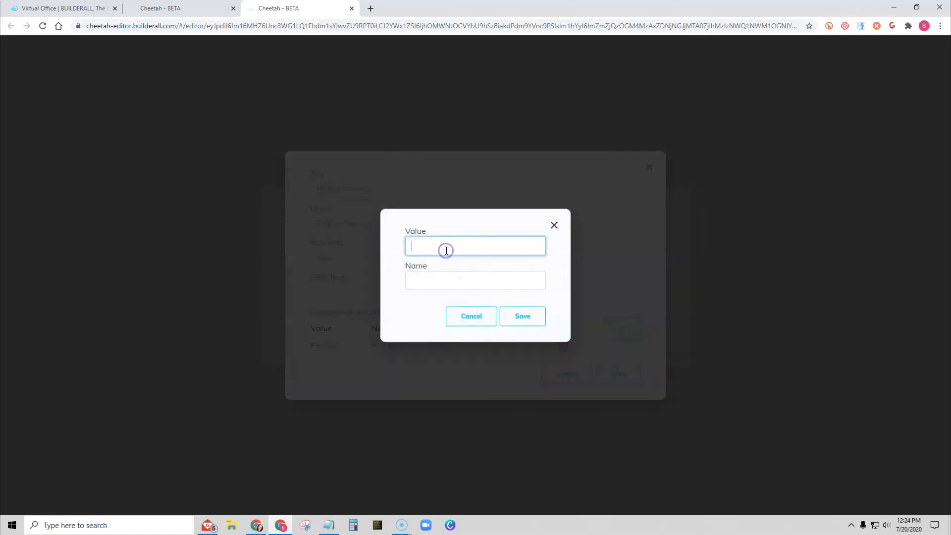
pyautogui.write('Delivery')
pyautogui.press('Tab')
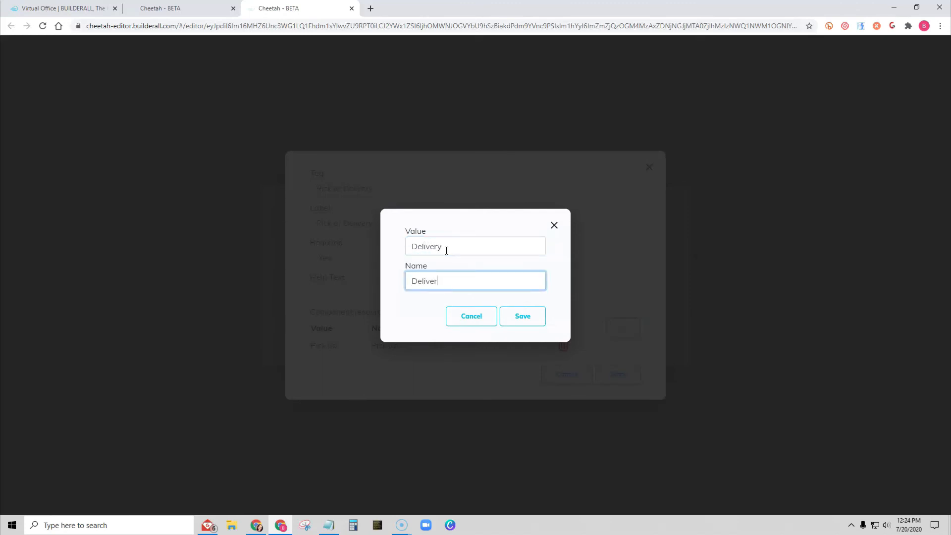
pyautogui.click(520, 317)
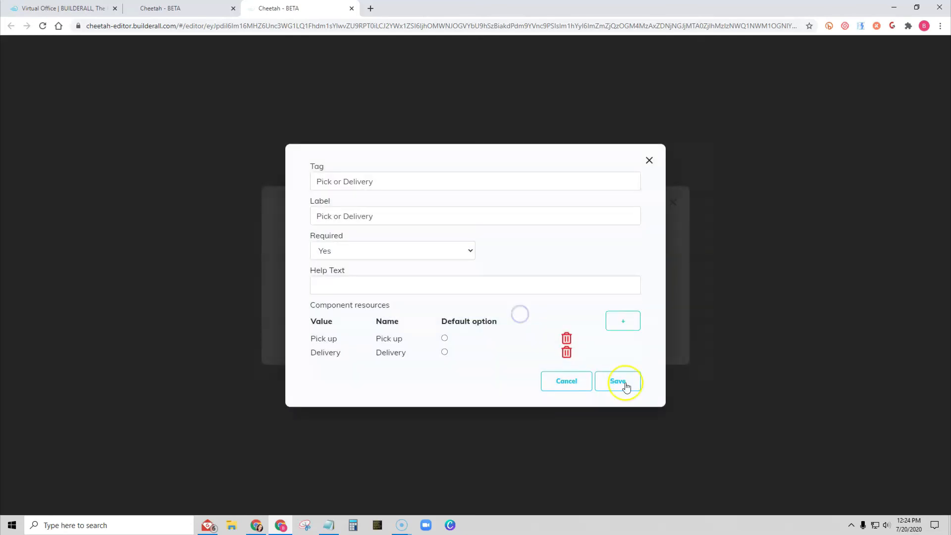
pyautogui.click(627, 383)
pyautogui.click(647, 439)
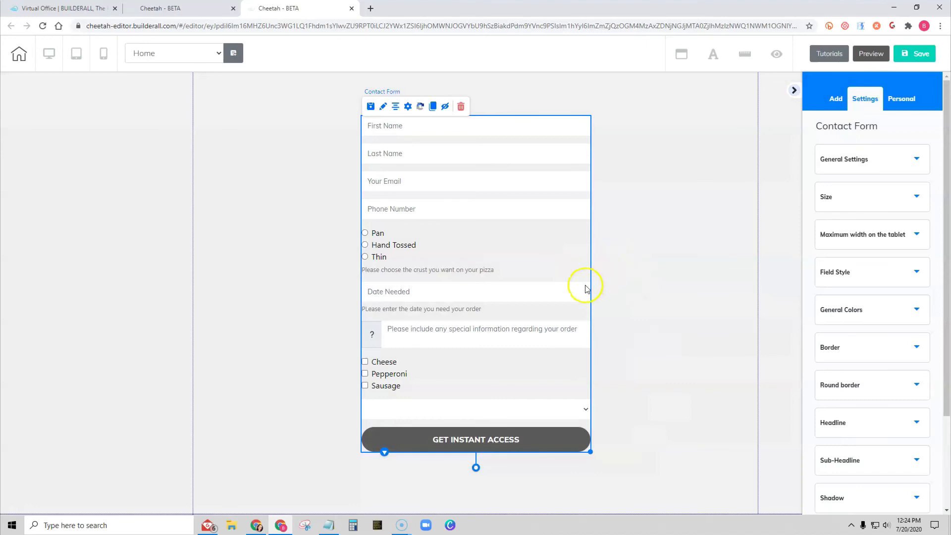
# - Save and publish the site, then open the published website
pyautogui.click(911, 54)
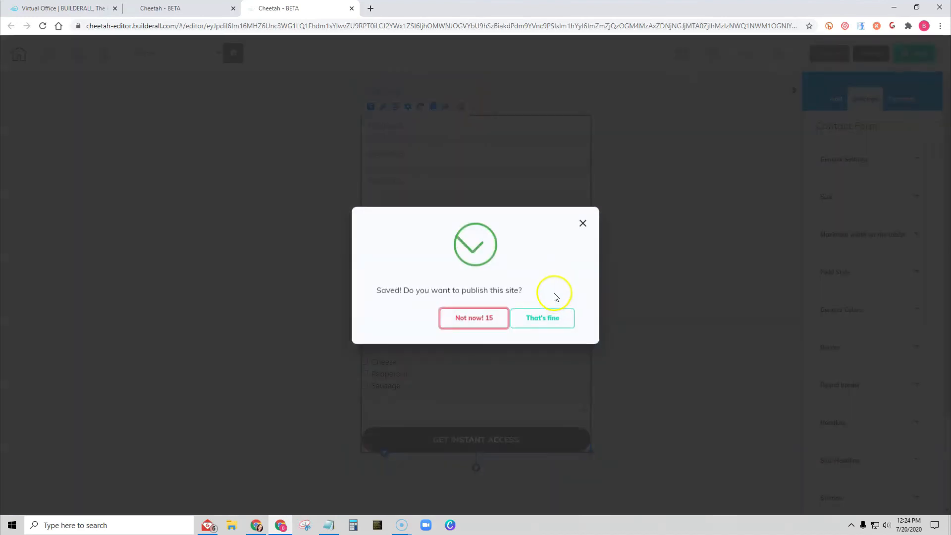
pyautogui.click(547, 319)
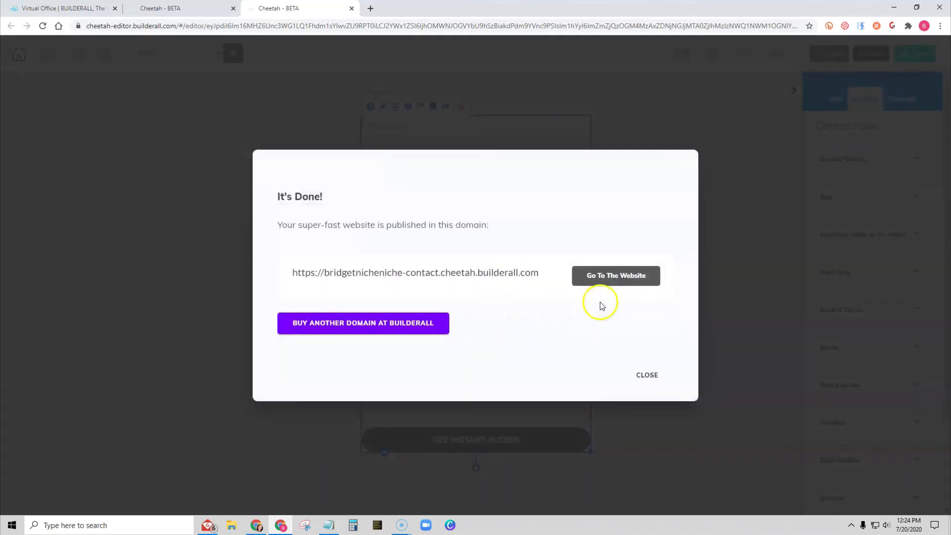
pyautogui.click(620, 282)
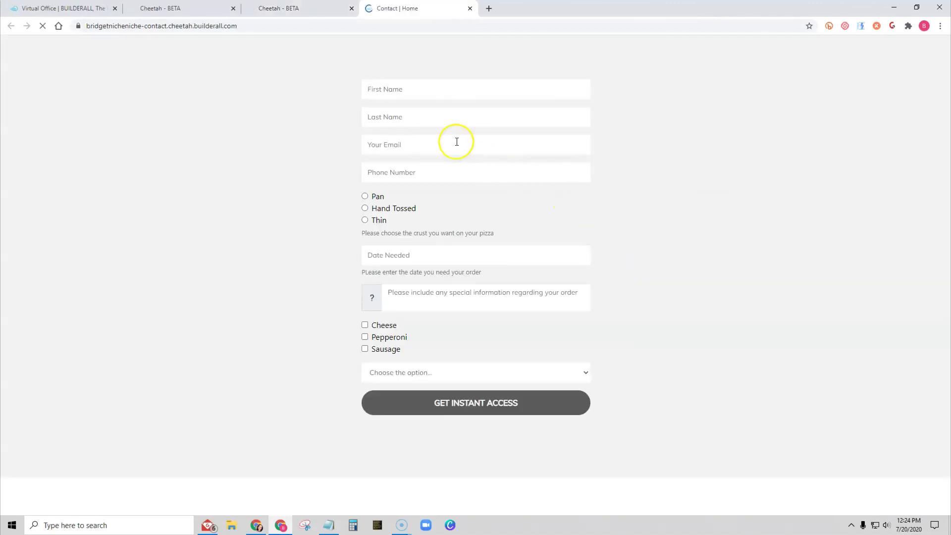
# - Test the Pick or Delivery dropdown on the live form by choosing Pick up, then Delivery, and close the tab
pyautogui.click(441, 374)
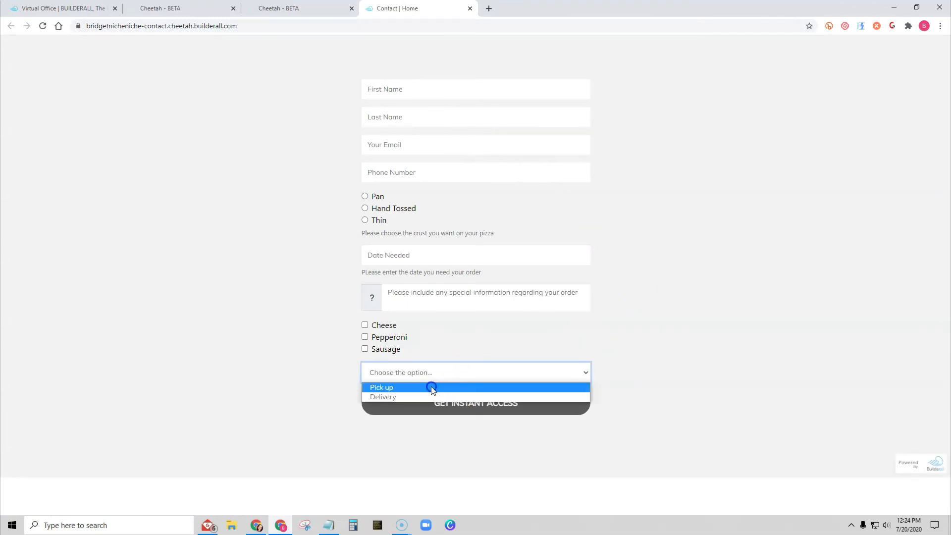
pyautogui.click(431, 388)
pyautogui.click(437, 372)
pyautogui.click(435, 397)
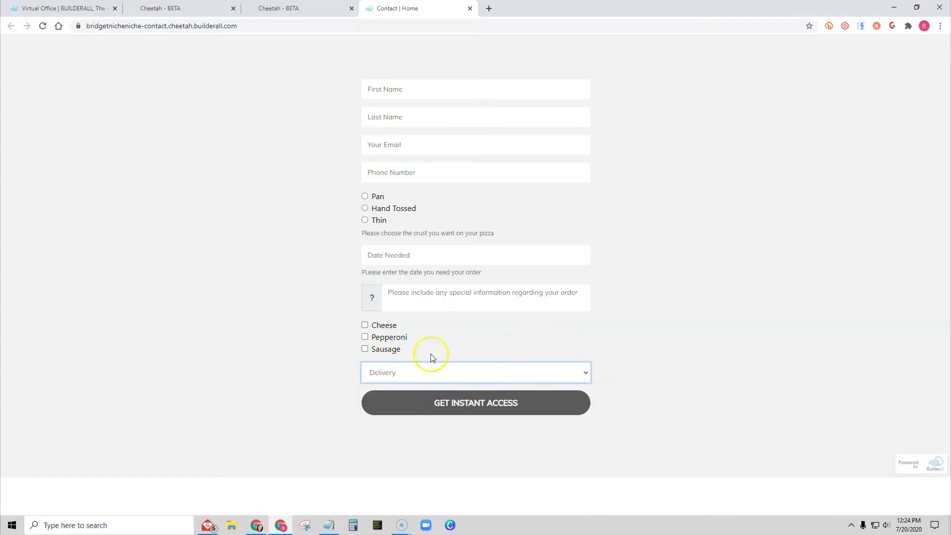
pyautogui.click(470, 9)
# - Add a required Date Time field labelled "Date and Time Needed" with tag "Date and time needed", then save the form's field list
pyautogui.click(649, 376)
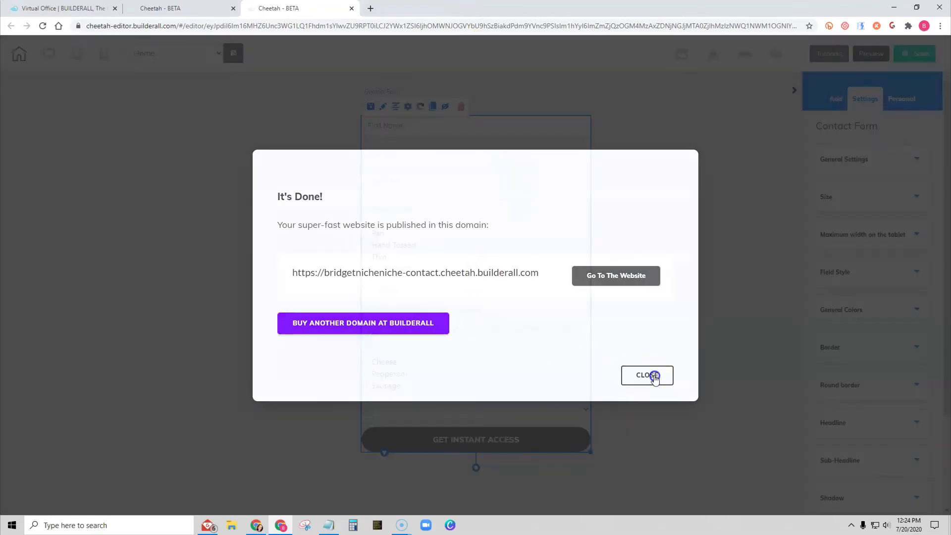
pyautogui.click(408, 107)
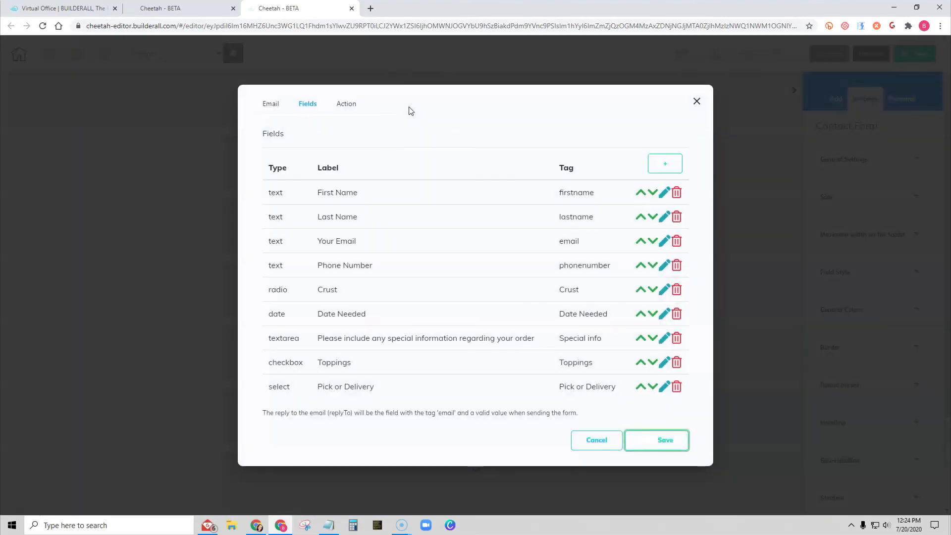
pyautogui.click(665, 162)
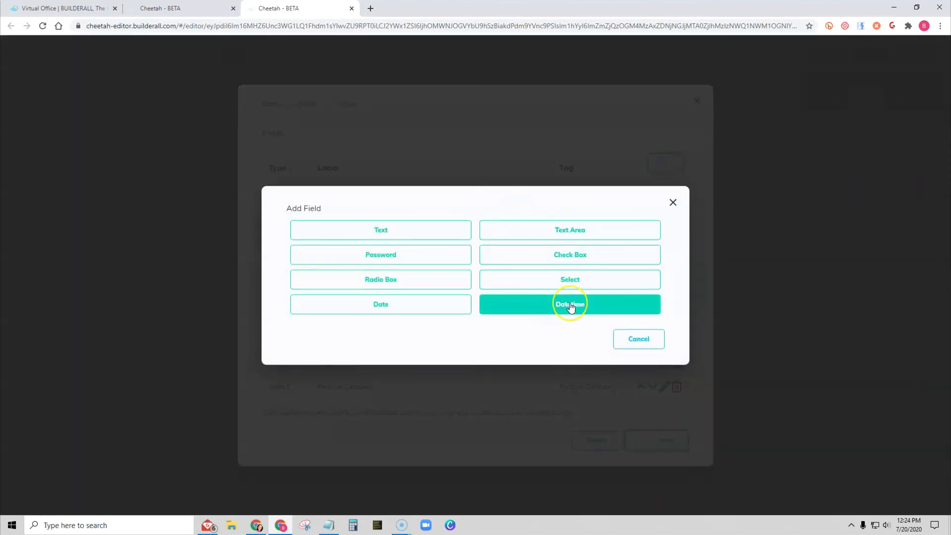
pyautogui.click(571, 306)
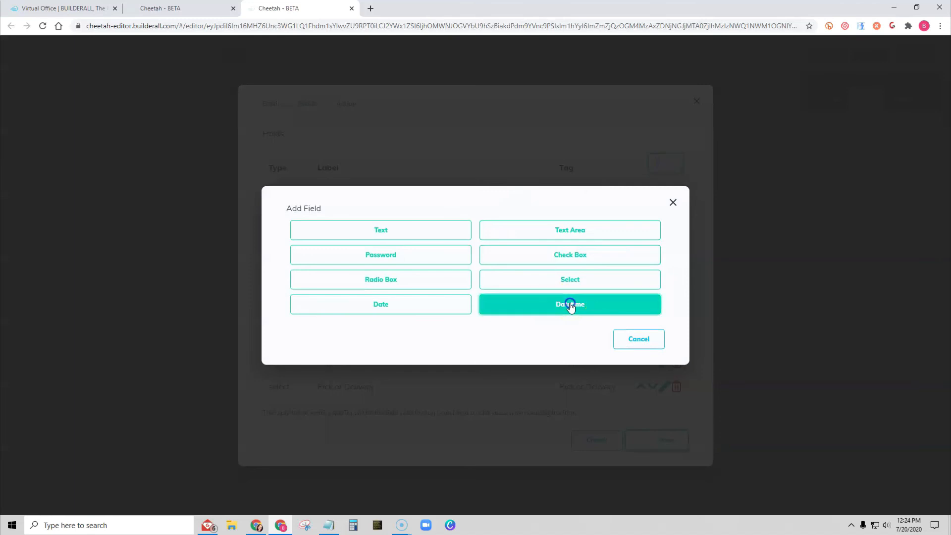
pyautogui.click(407, 181)
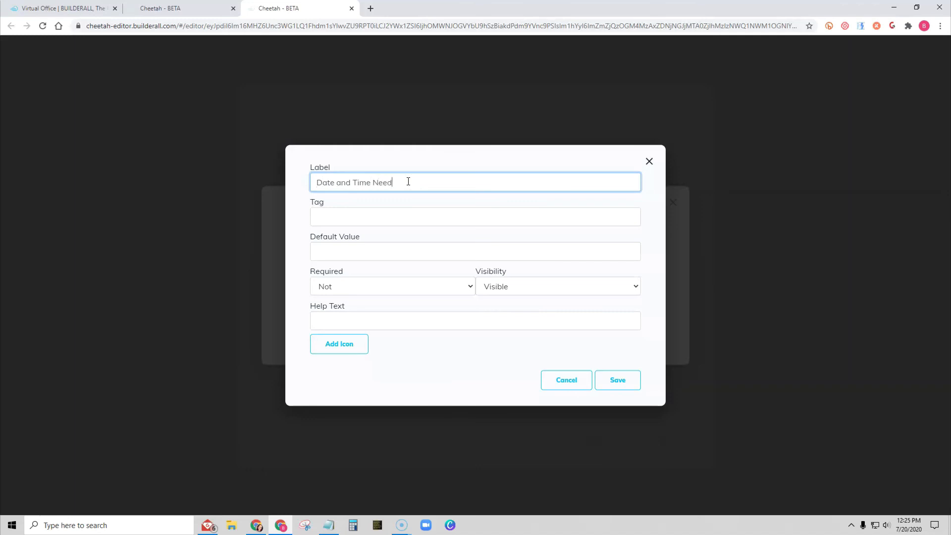
pyautogui.click(390, 216)
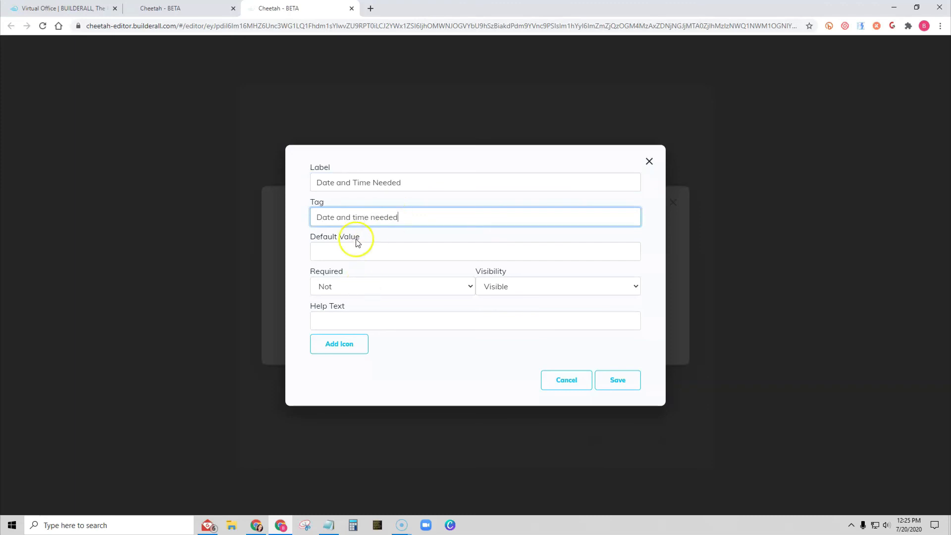
pyautogui.click(363, 288)
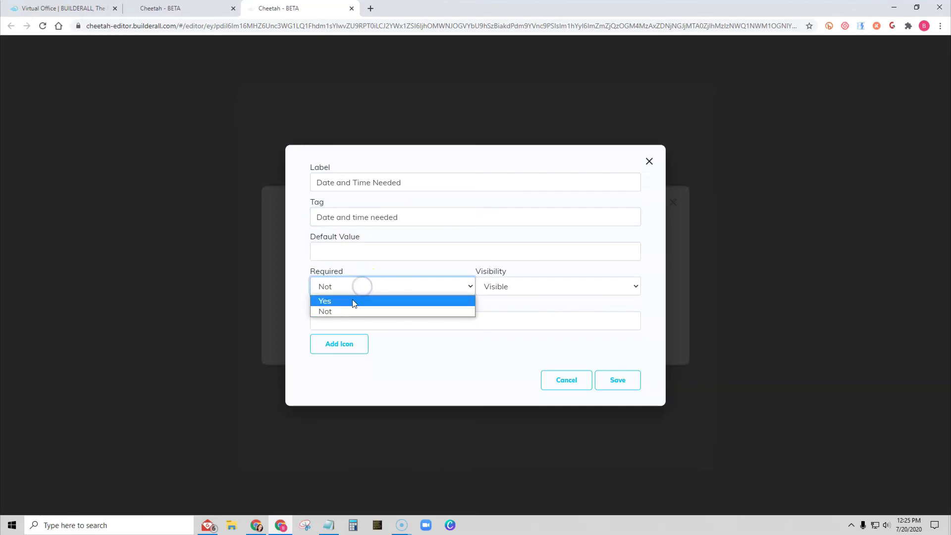
pyautogui.click(352, 299)
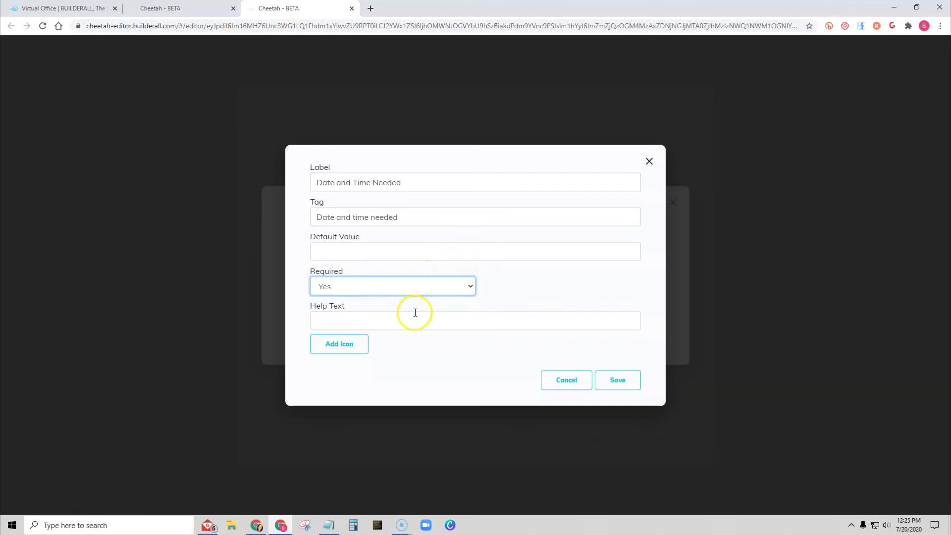
pyautogui.click(616, 381)
pyautogui.click(641, 452)
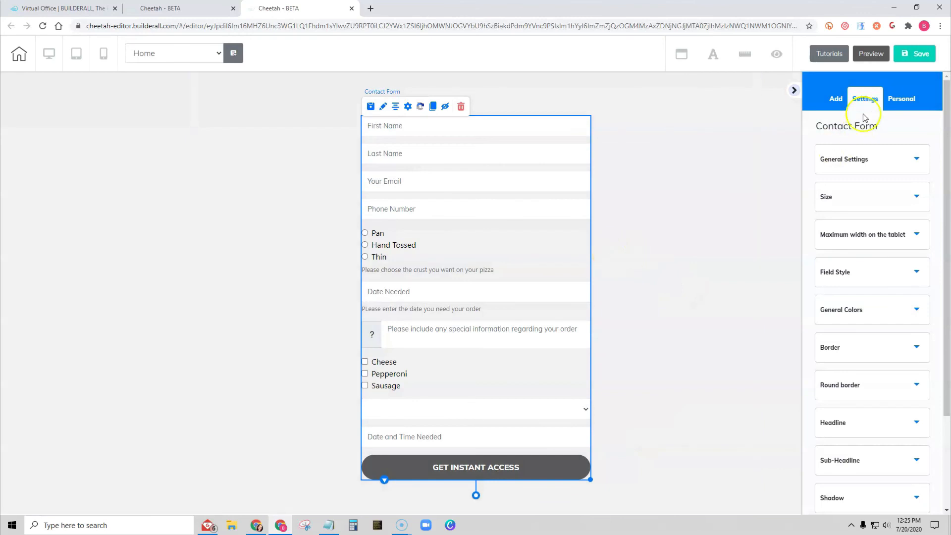
# - Save and publish the site, then open the published website
pyautogui.click(914, 54)
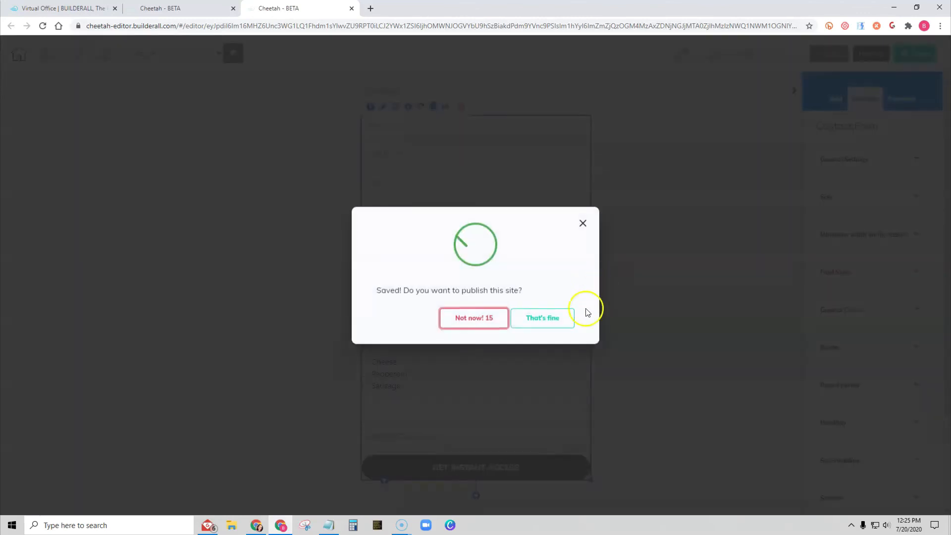
pyautogui.click(537, 319)
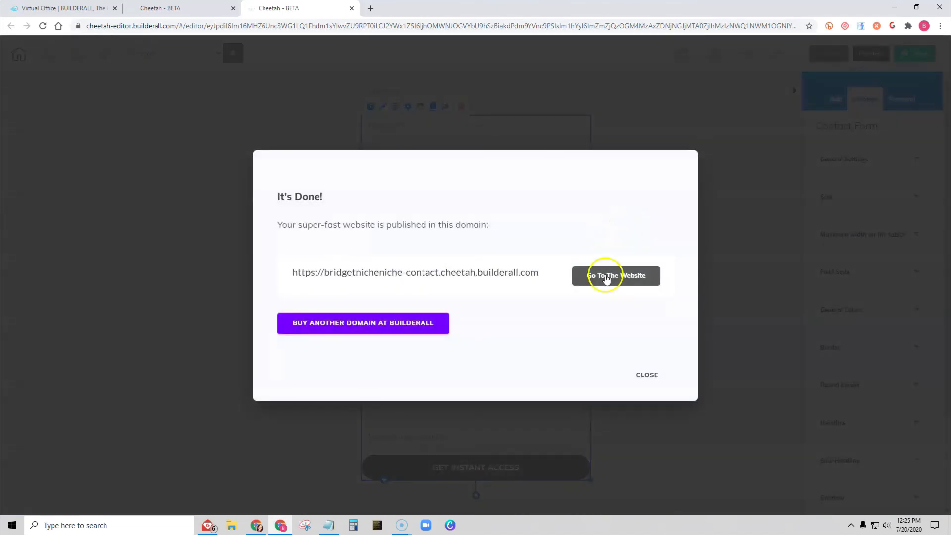
pyautogui.click(614, 277)
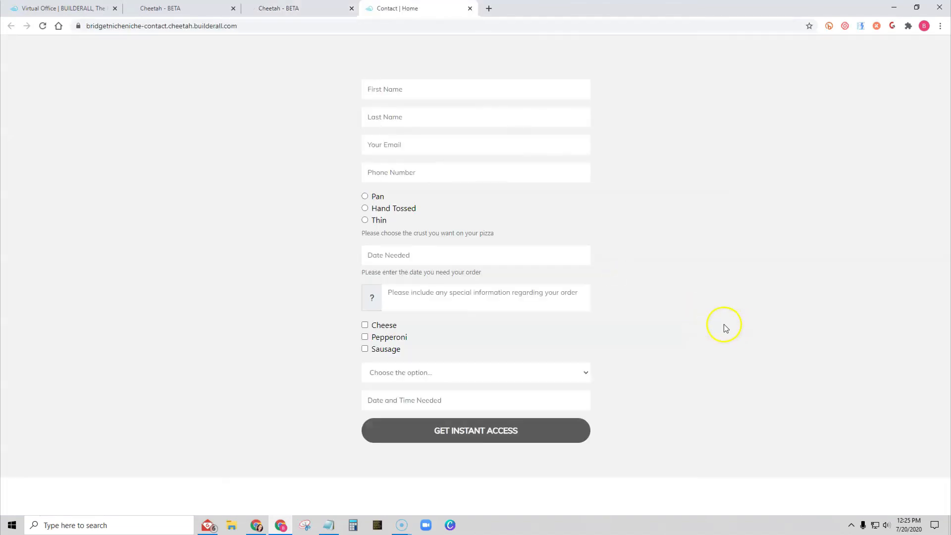
# - Test the Date and Time Needed field on the live form by choosing July 26 and hour 17
pyautogui.click(446, 402)
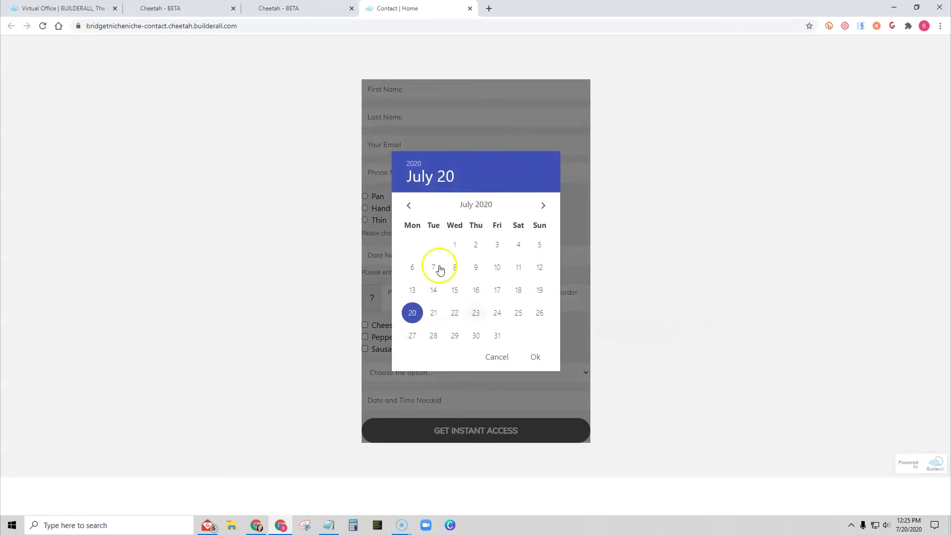
pyautogui.click(540, 314)
pyautogui.click(535, 356)
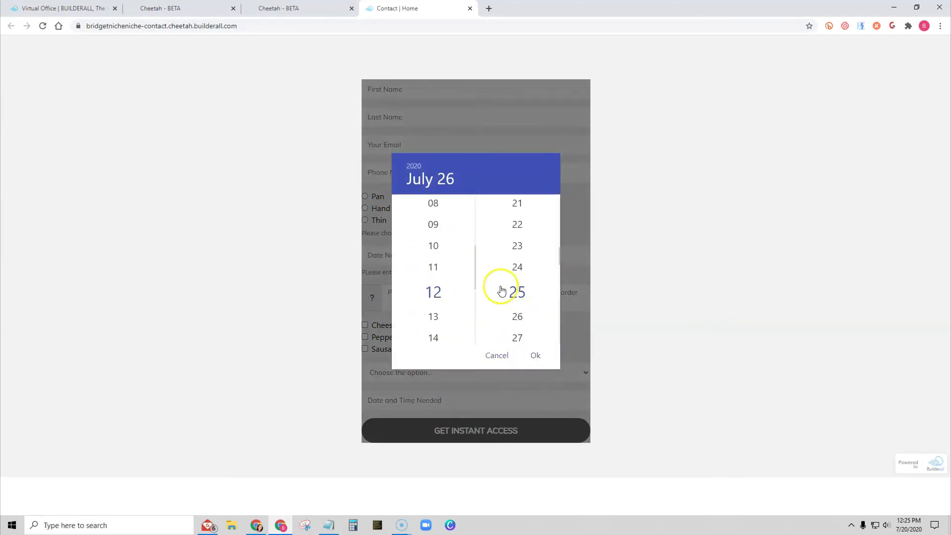
pyautogui.scroll(-5, 432, 311)
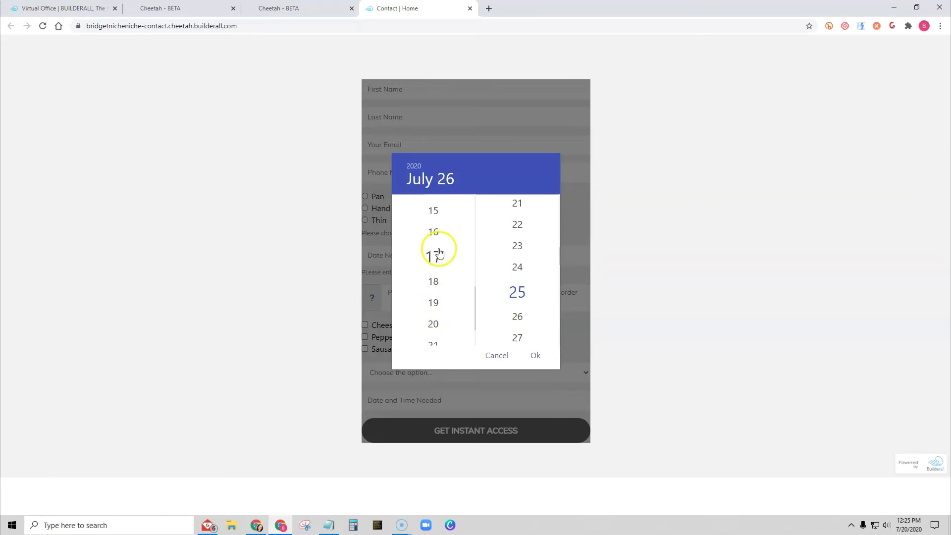
pyautogui.click(439, 253)
pyautogui.click(536, 356)
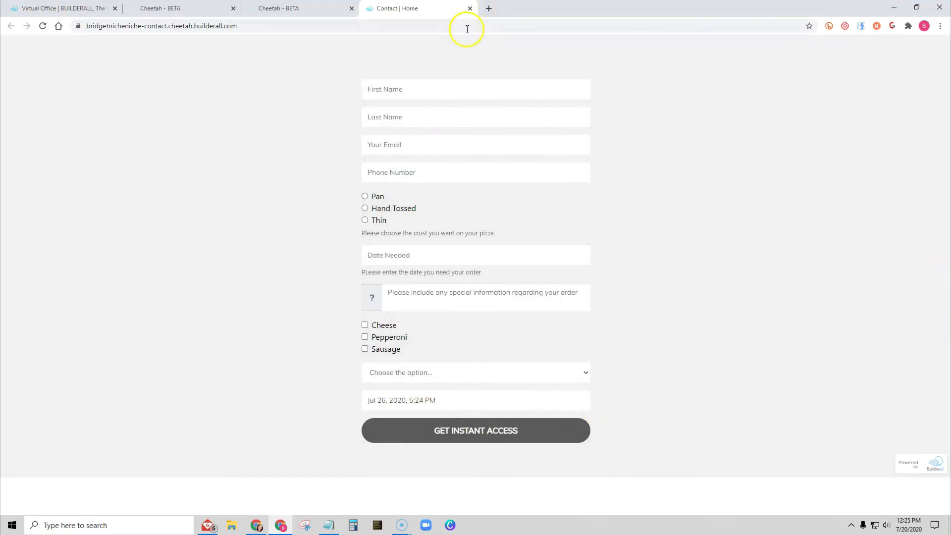
# - Enter the customer's first name and last name in the order form
pyautogui.click(399, 89)
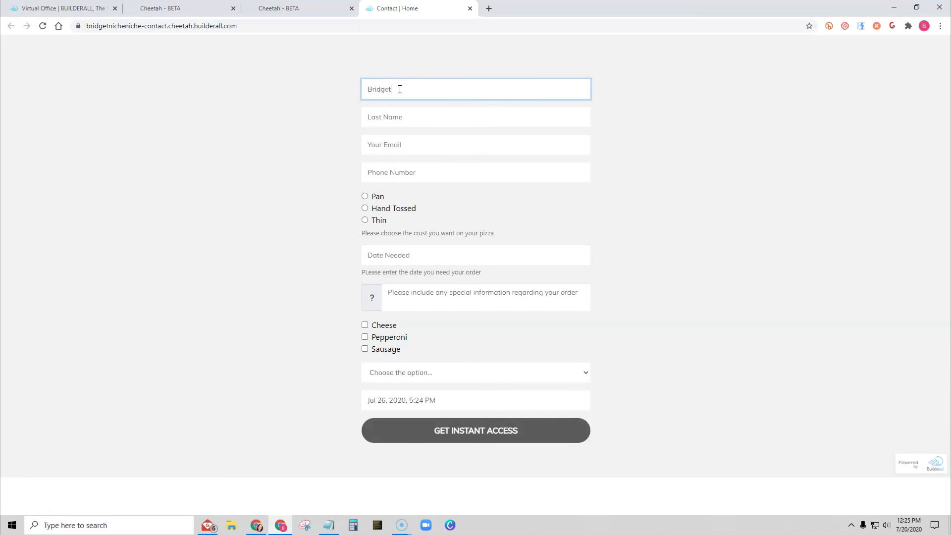
pyautogui.press('Tab')
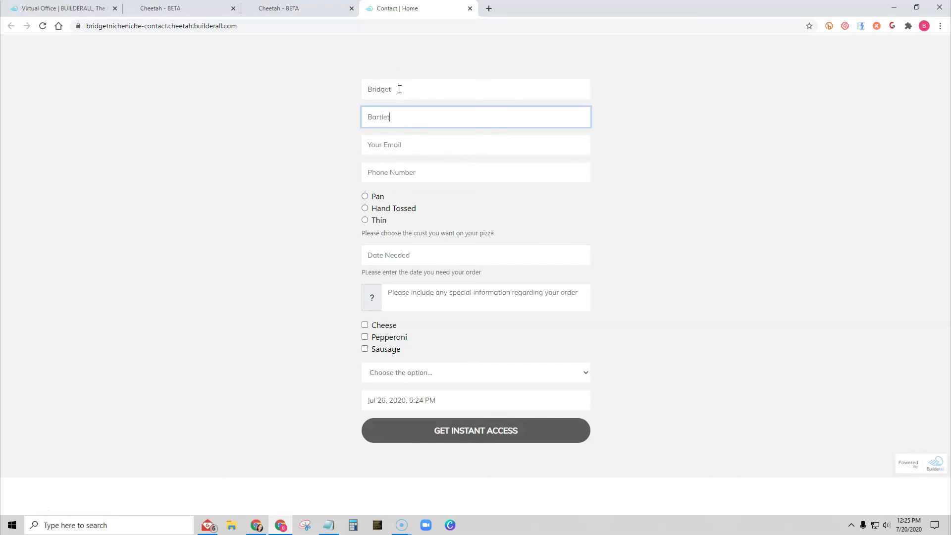
pyautogui.press('Tab')
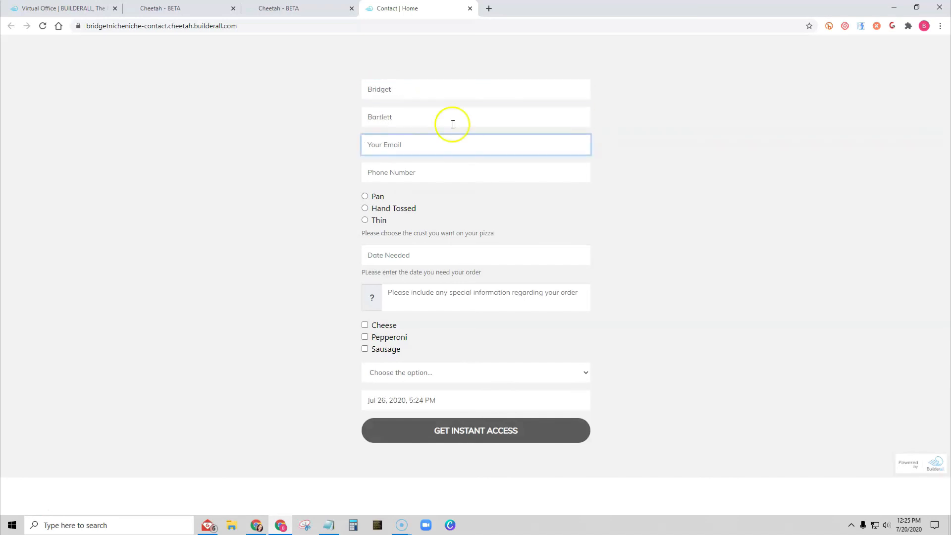
# - Fill in the customer's e-mail address and phone number
pyautogui.write('1111111111')
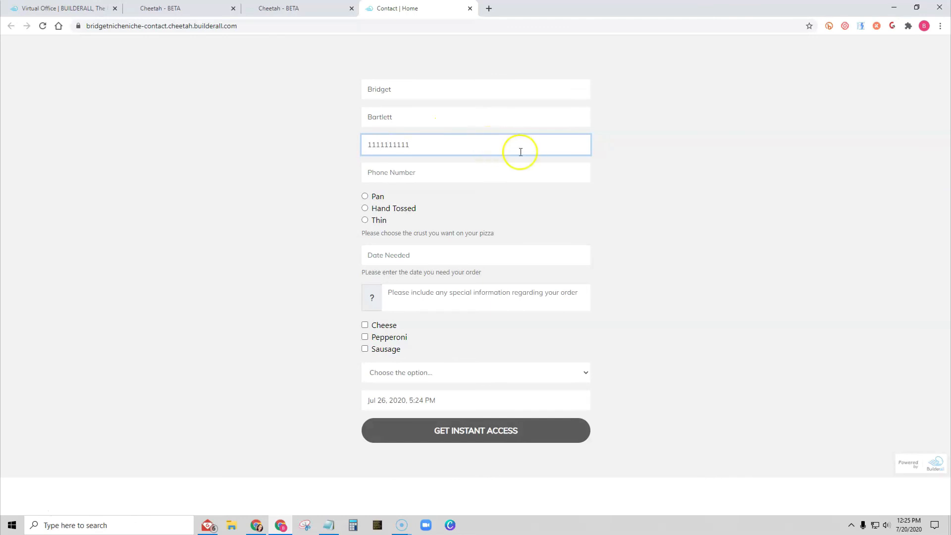
pyautogui.moveTo(520, 151); pyautogui.dragTo(338, 159)
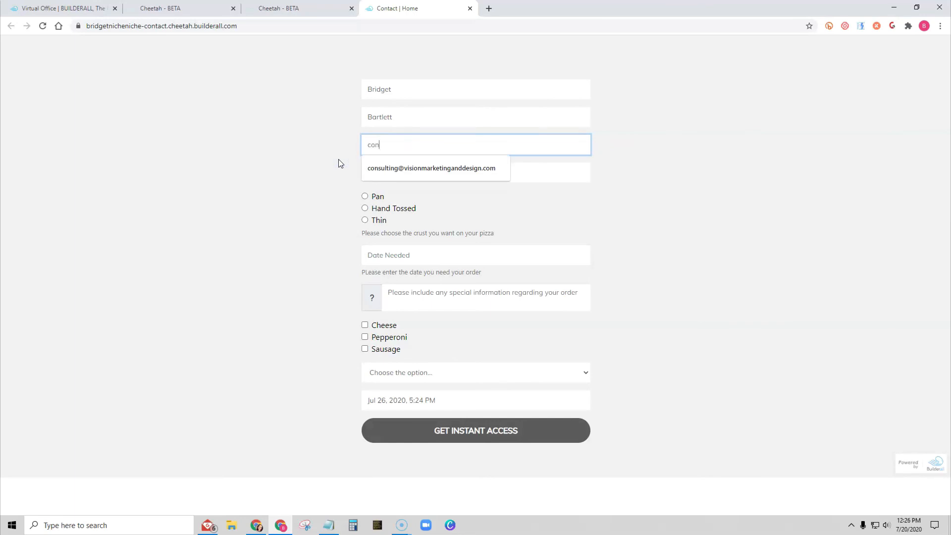
pyautogui.click(394, 165)
pyautogui.click(407, 171)
pyautogui.write('111')
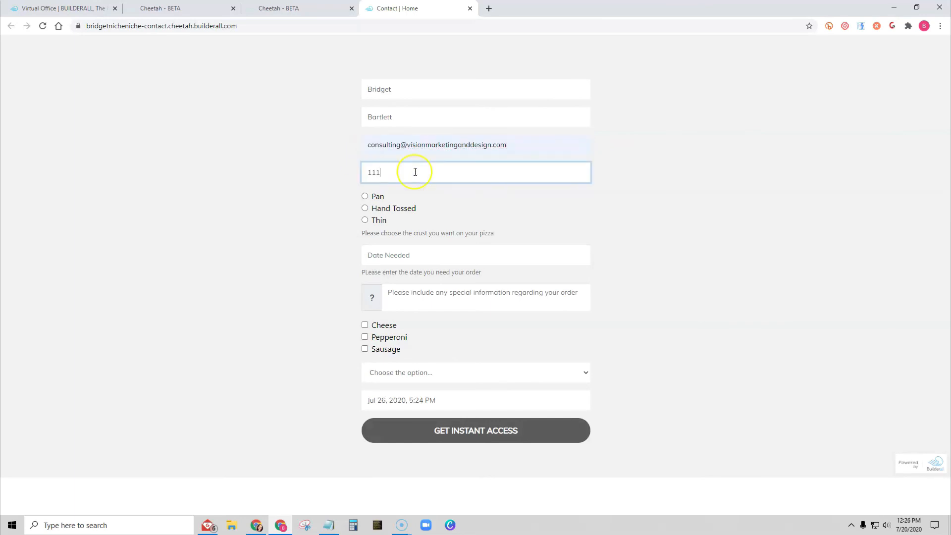
pyautogui.write('1111111')
# - Choose the Pan crust and set the Date Needed to Jul 20, 2020
pyautogui.click(364, 196)
pyautogui.click(395, 251)
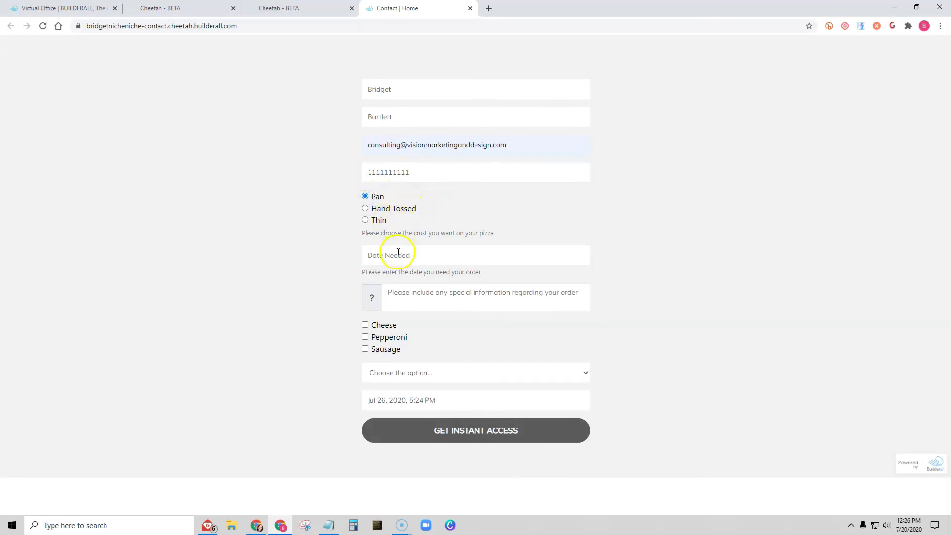
pyautogui.click(432, 313)
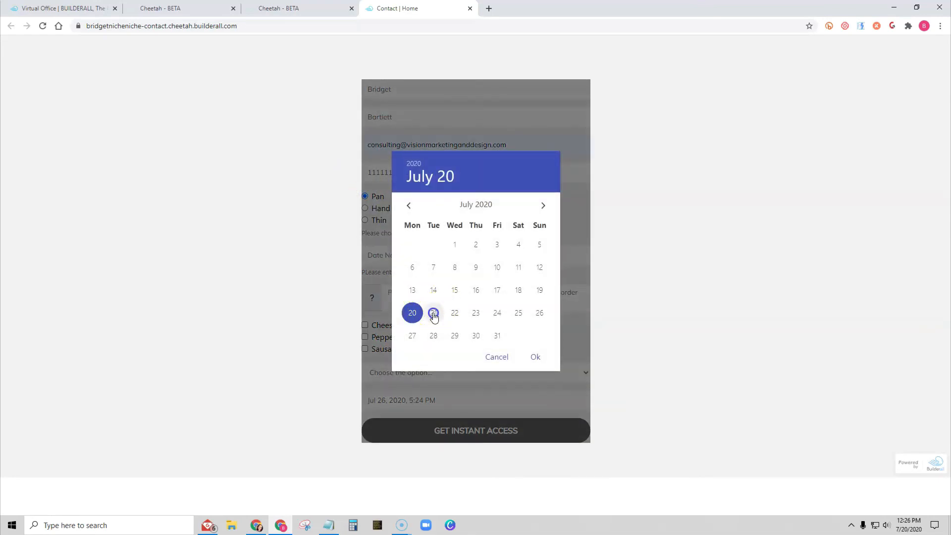
pyautogui.click(535, 356)
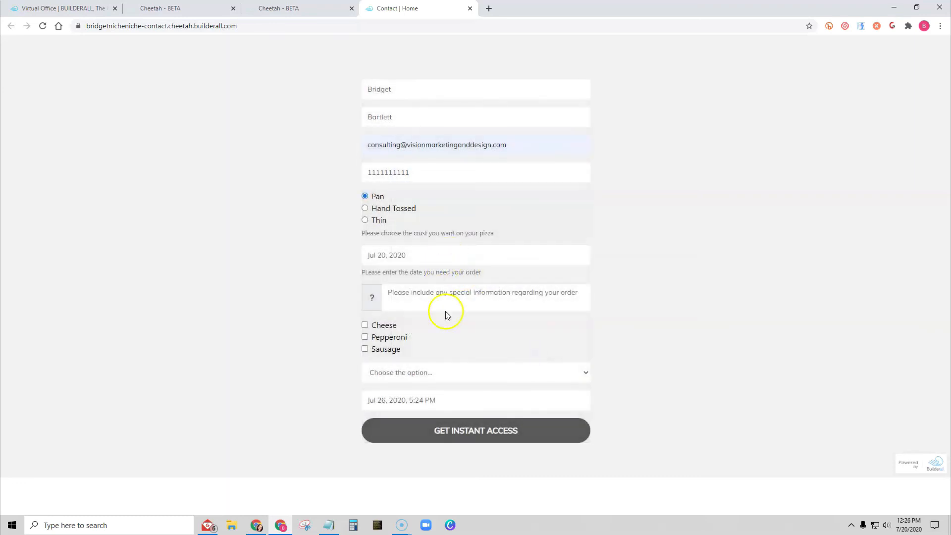
# - Enter "Please cut in squares" as special information and tick the Cheese and Pepperoni toppings
pyautogui.click(439, 295)
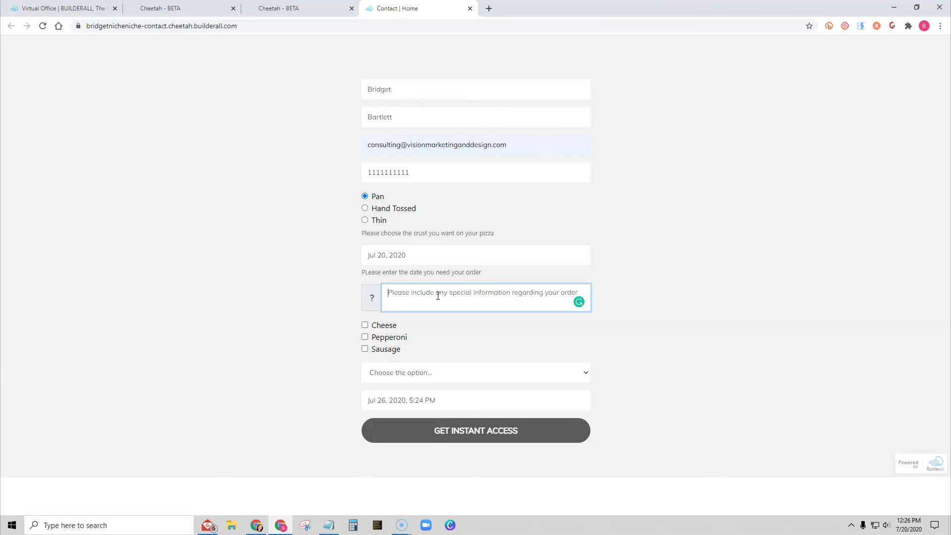
pyautogui.write('Please cut in squares')
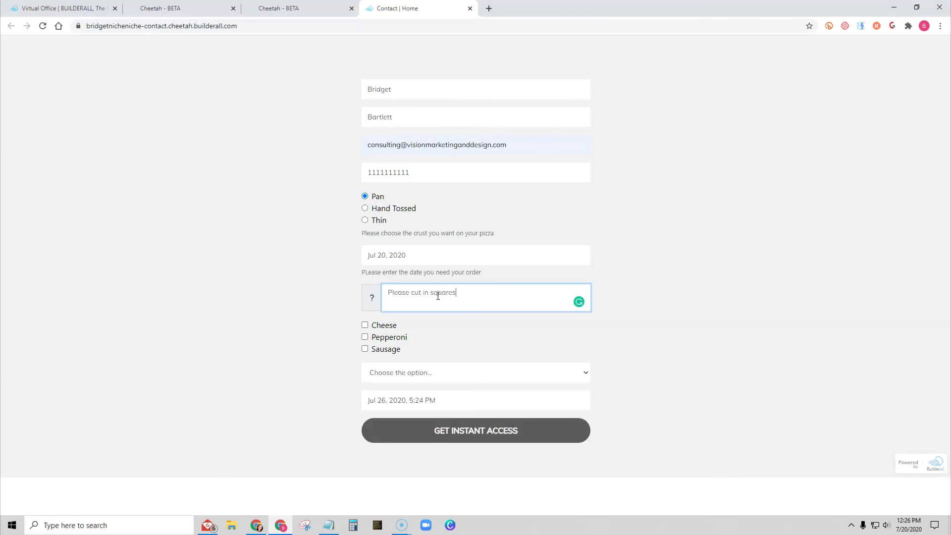
pyautogui.click(365, 325)
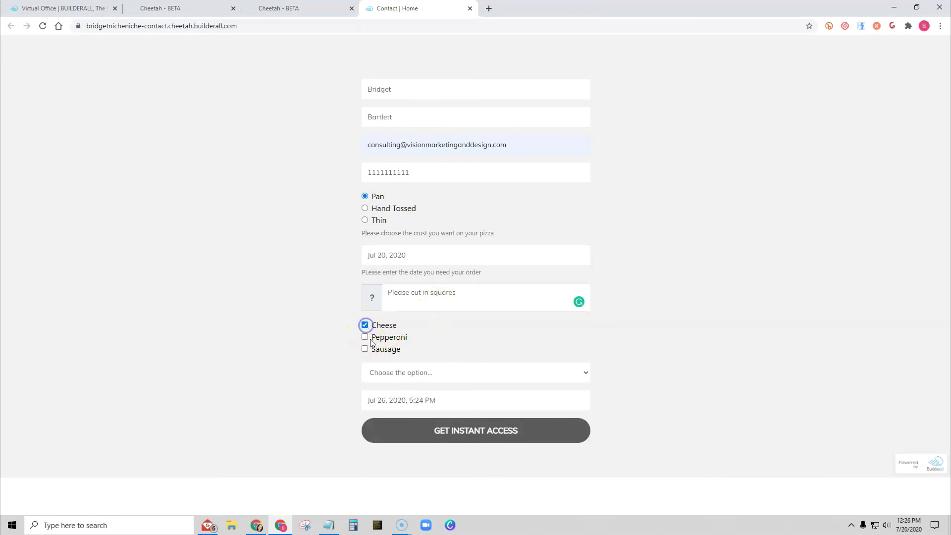
pyautogui.click(365, 336)
# - Choose Delivery and set the Date and Time Needed to July 24, 2020 at 6:25 PM
pyautogui.click(463, 372)
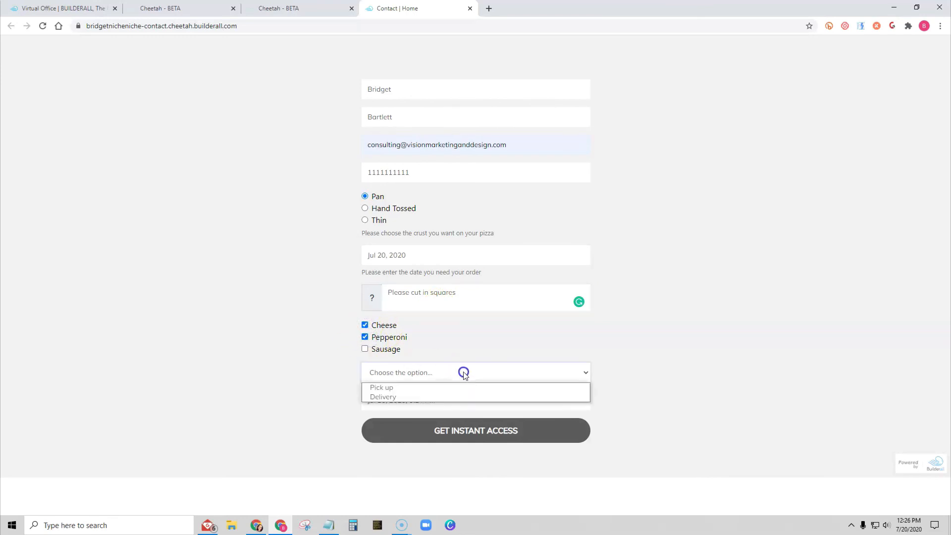
pyautogui.click(442, 397)
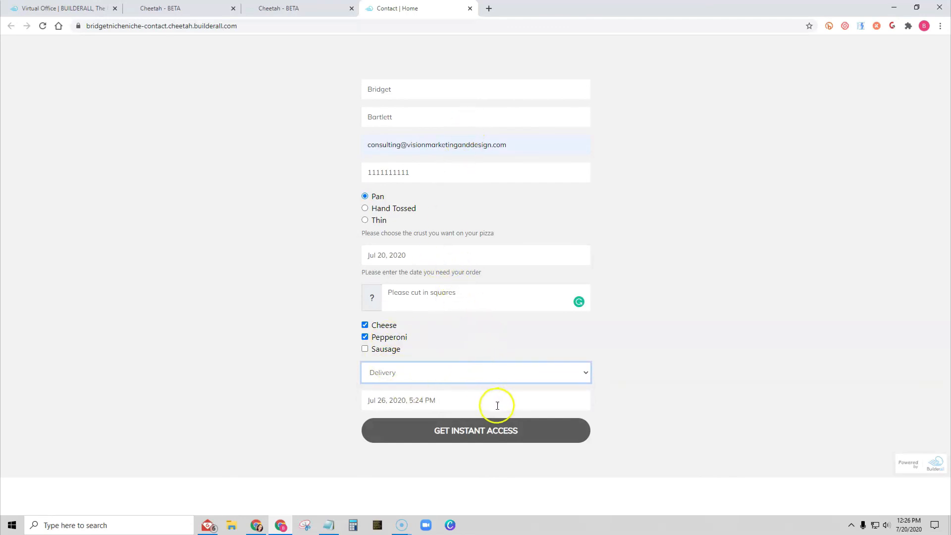
pyautogui.click(444, 400)
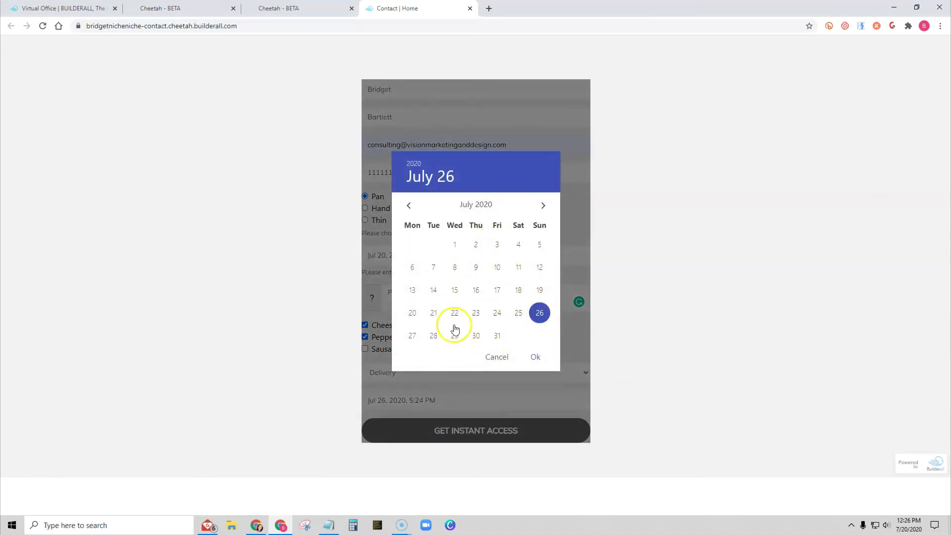
pyautogui.click(498, 312)
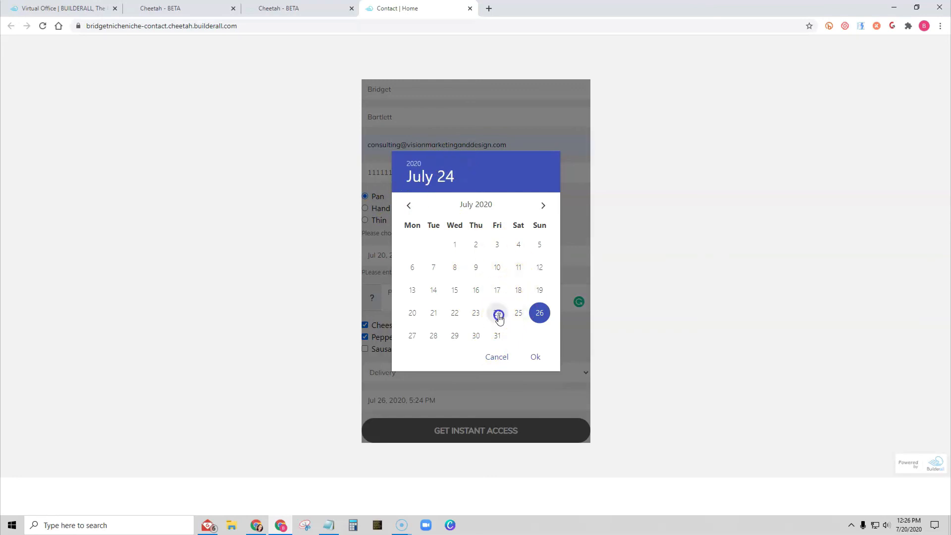
pyautogui.click(536, 358)
pyautogui.click(435, 319)
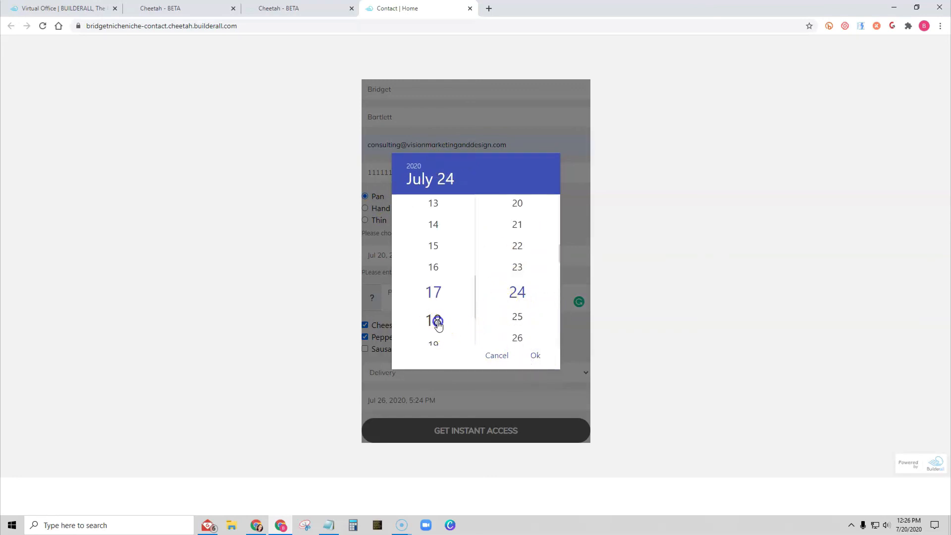
pyautogui.click(523, 323)
pyautogui.click(535, 355)
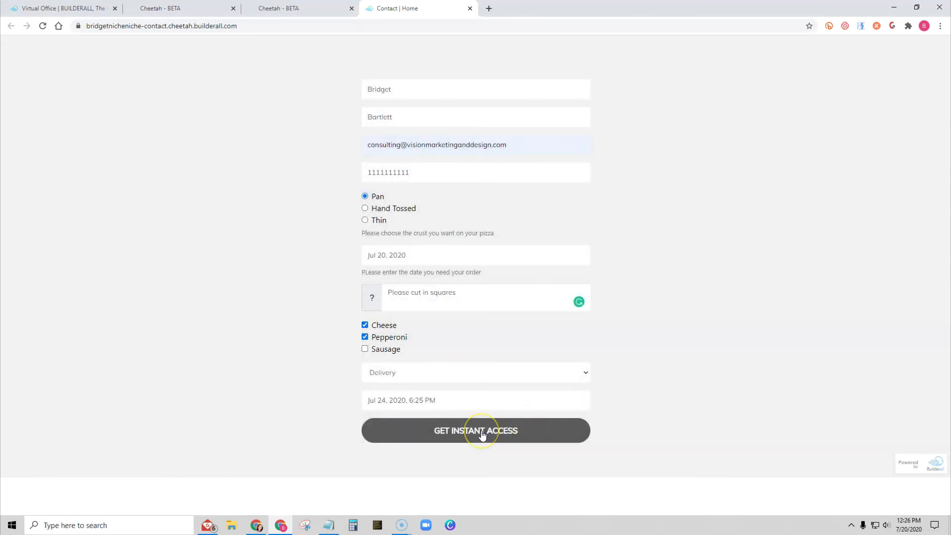
# - Submit the order form, then open the new order notification email in the mail app to review its fields
pyautogui.click(482, 434)
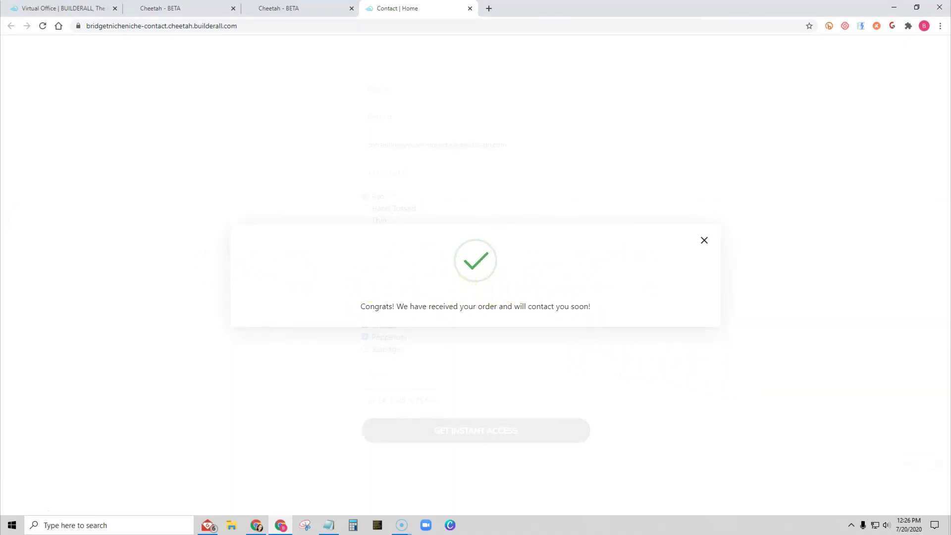
pyautogui.click(210, 525)
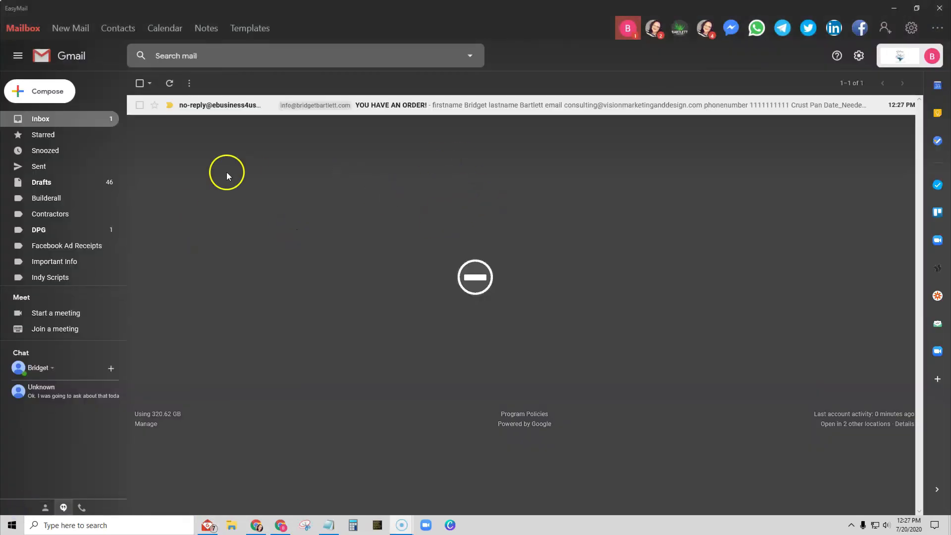
pyautogui.moveTo(201, 105)
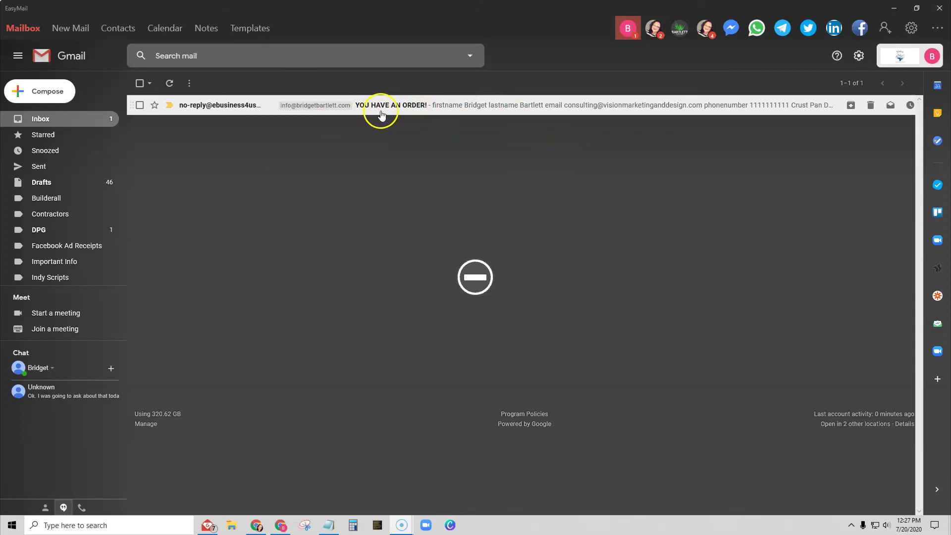
pyautogui.click(470, 104)
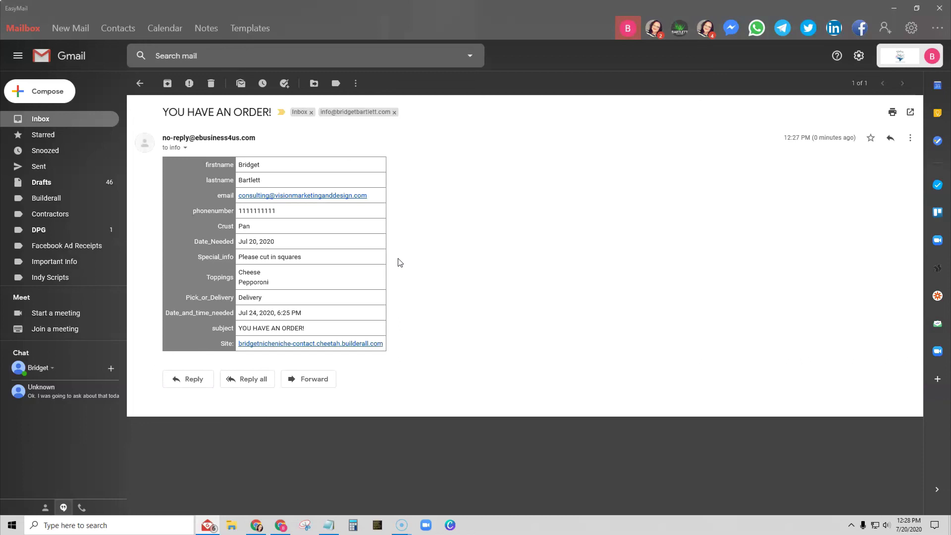
pyautogui.click(407, 262)
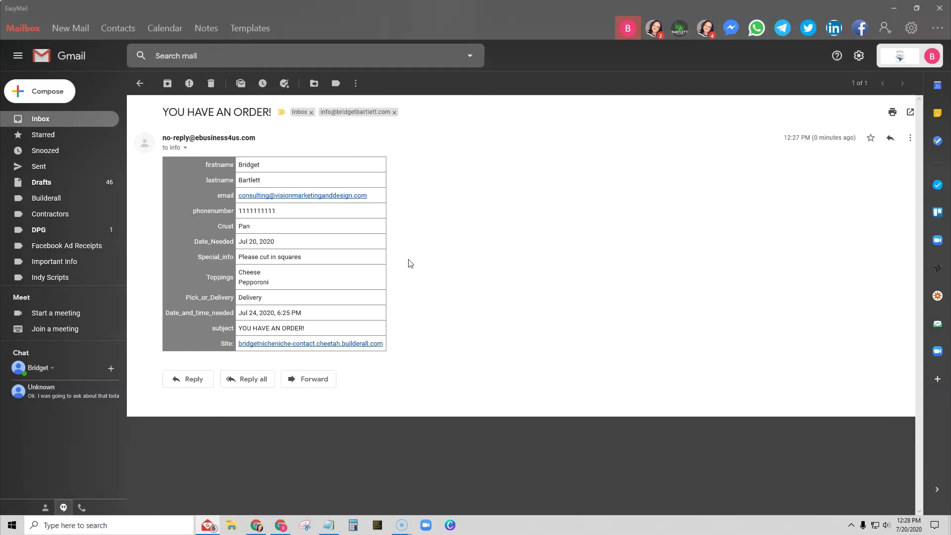
pyautogui.click(396, 314)
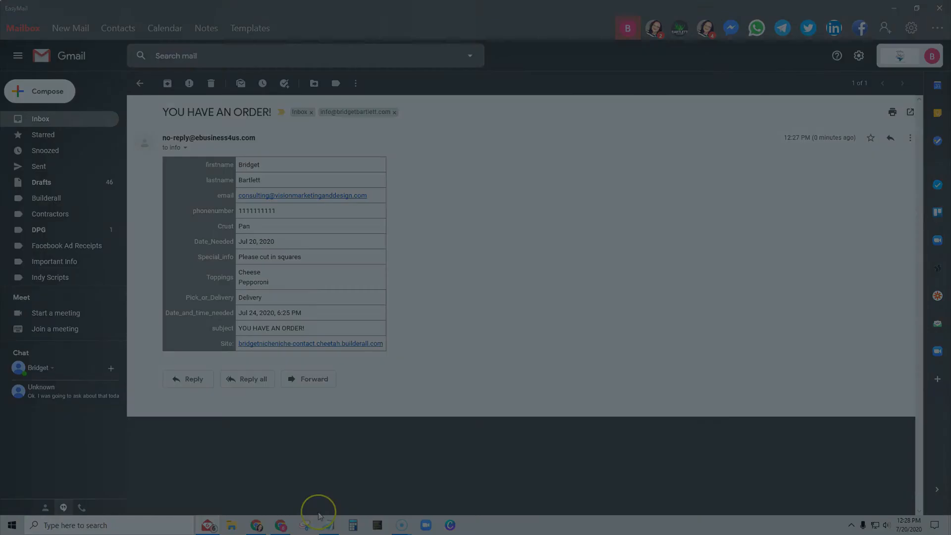